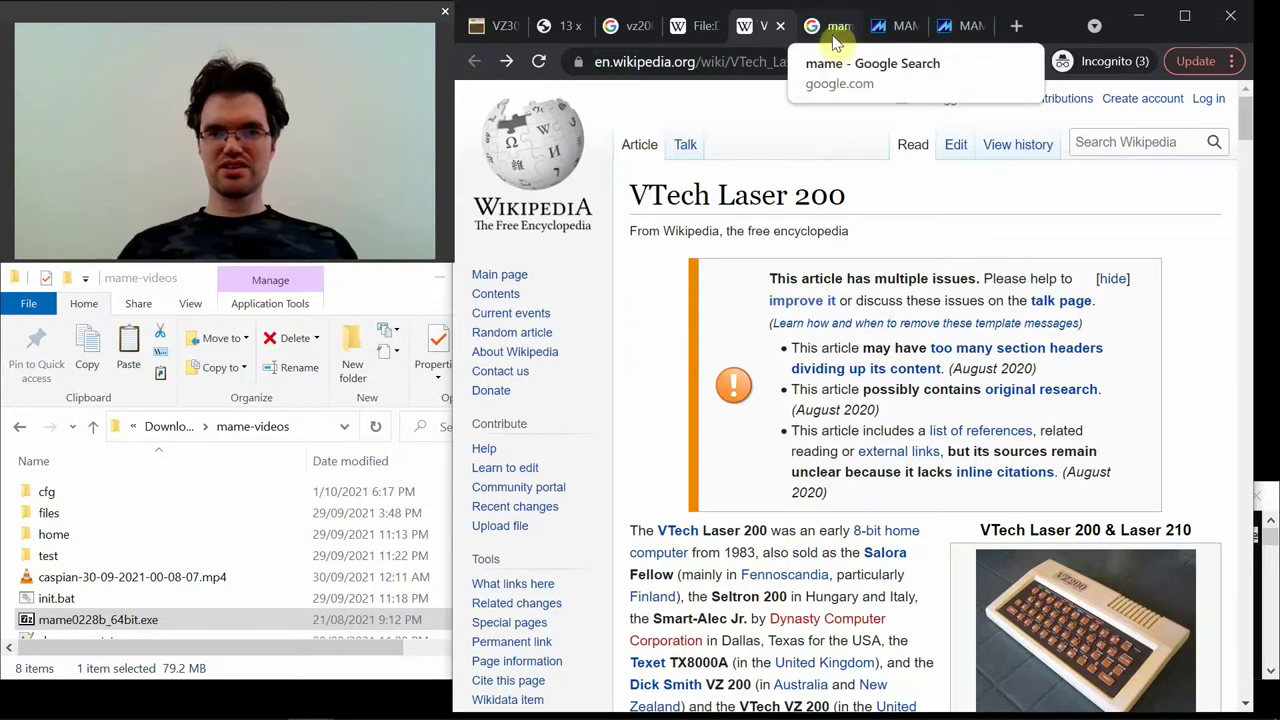
Open the previous releases page on mamedev.org and bring the 2021 MAME Releases table into view
click(832, 32)
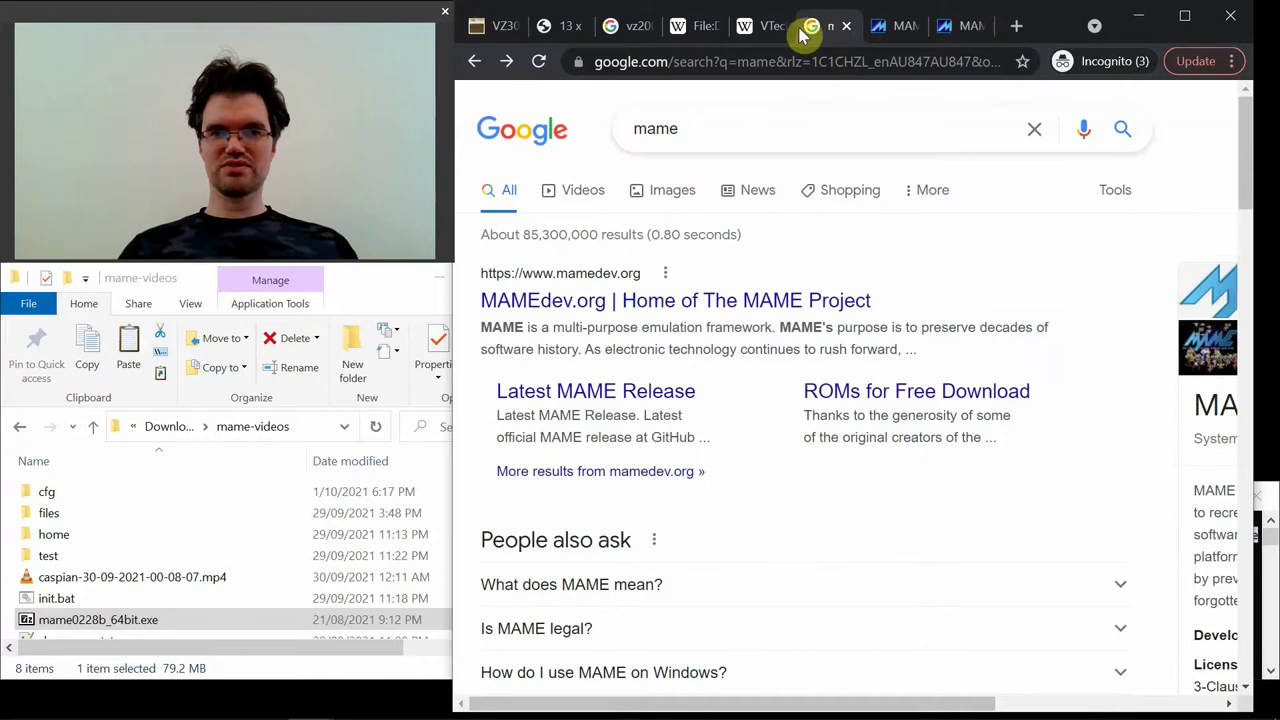
click(508, 63)
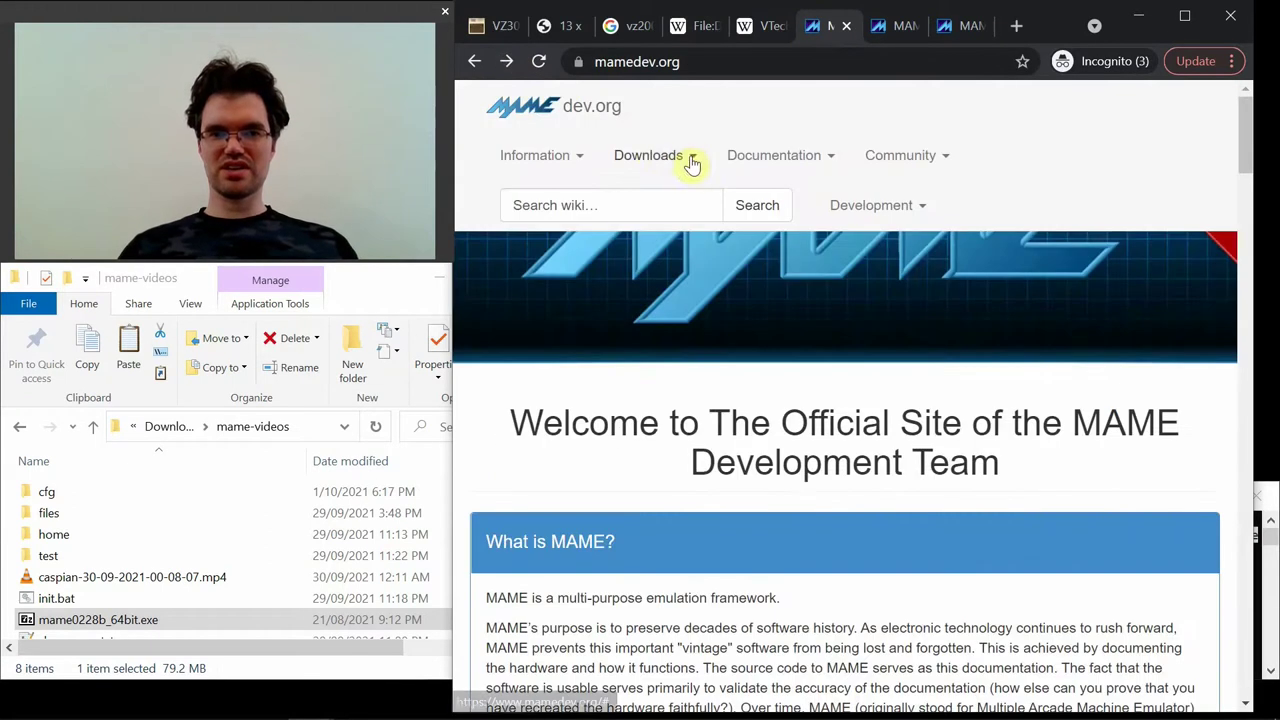
click(691, 160)
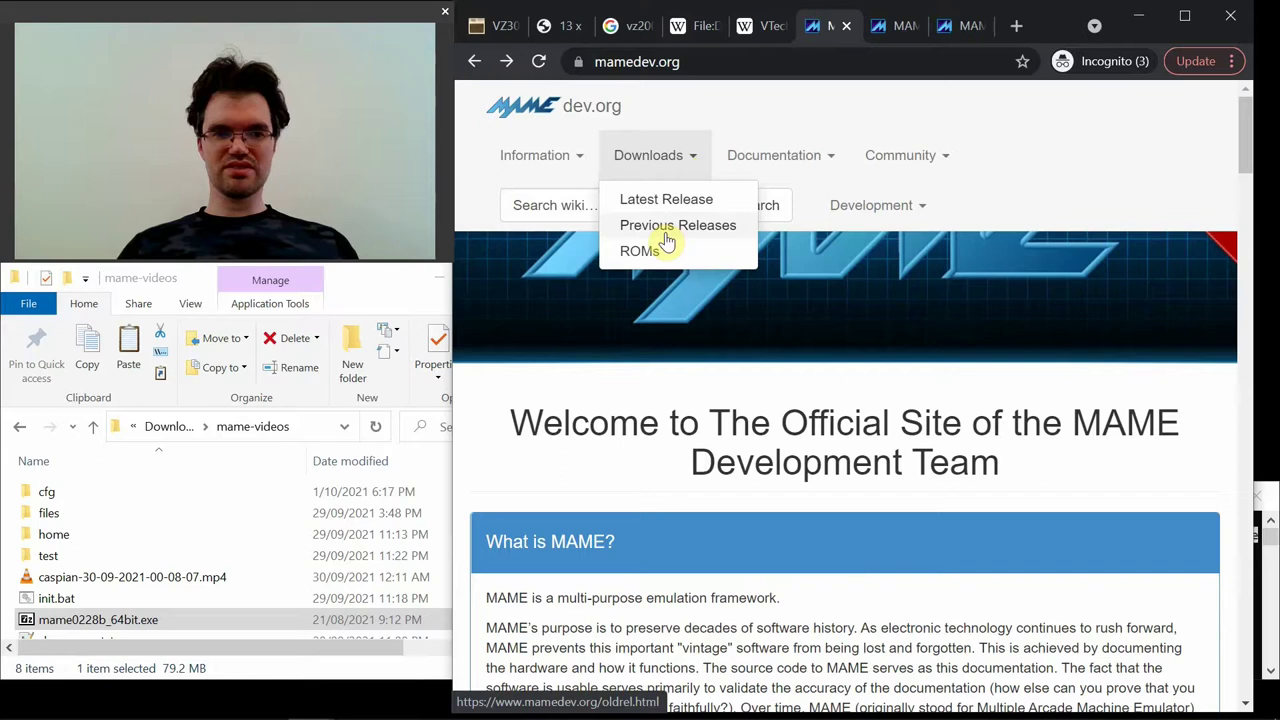
click(897, 30)
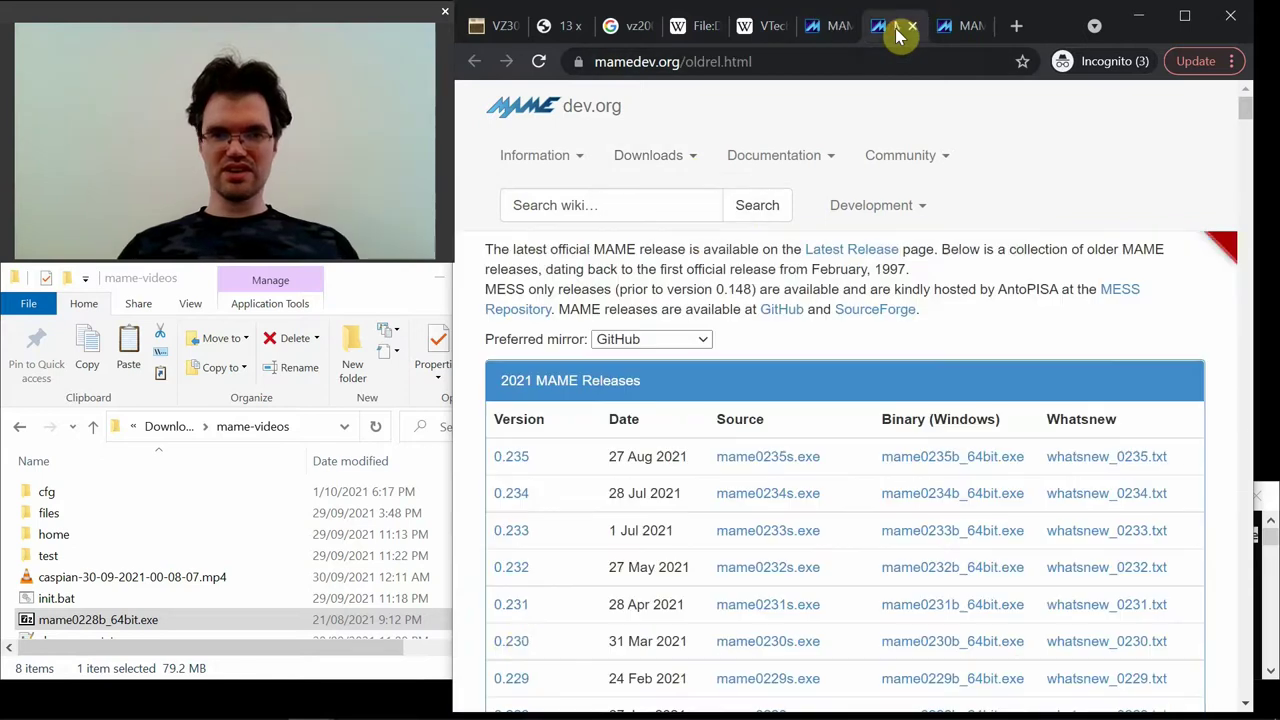
scroll(518, 641, down, 1)
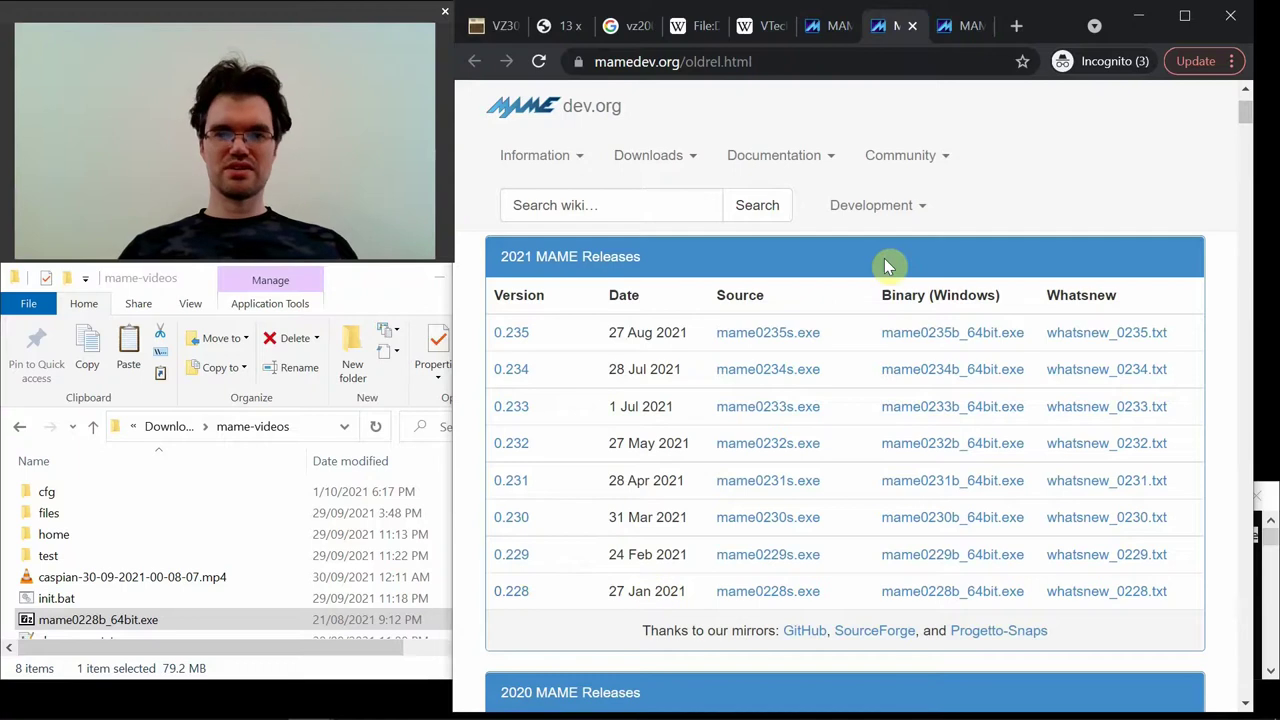
Run mame0228b_64bit.exe and extract the archive to a mame0228 subfolder inside Downloads\mame-videos
double_click(124, 625)
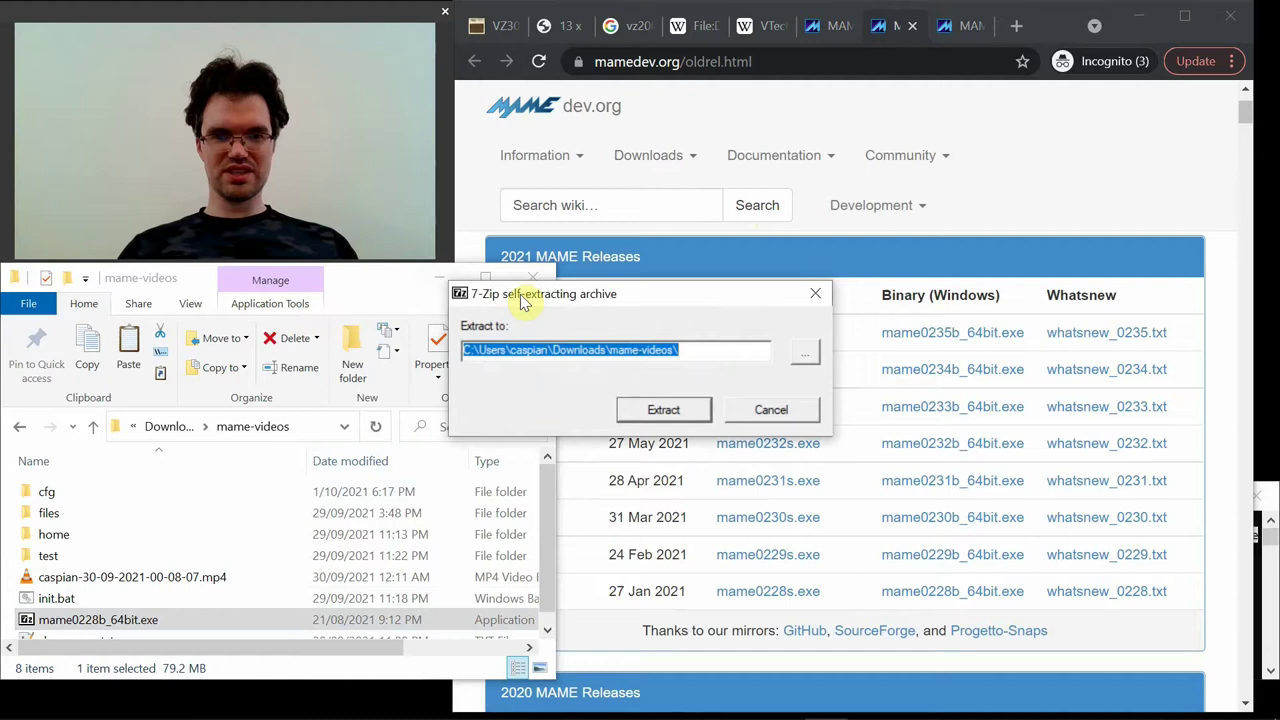
click(695, 351)
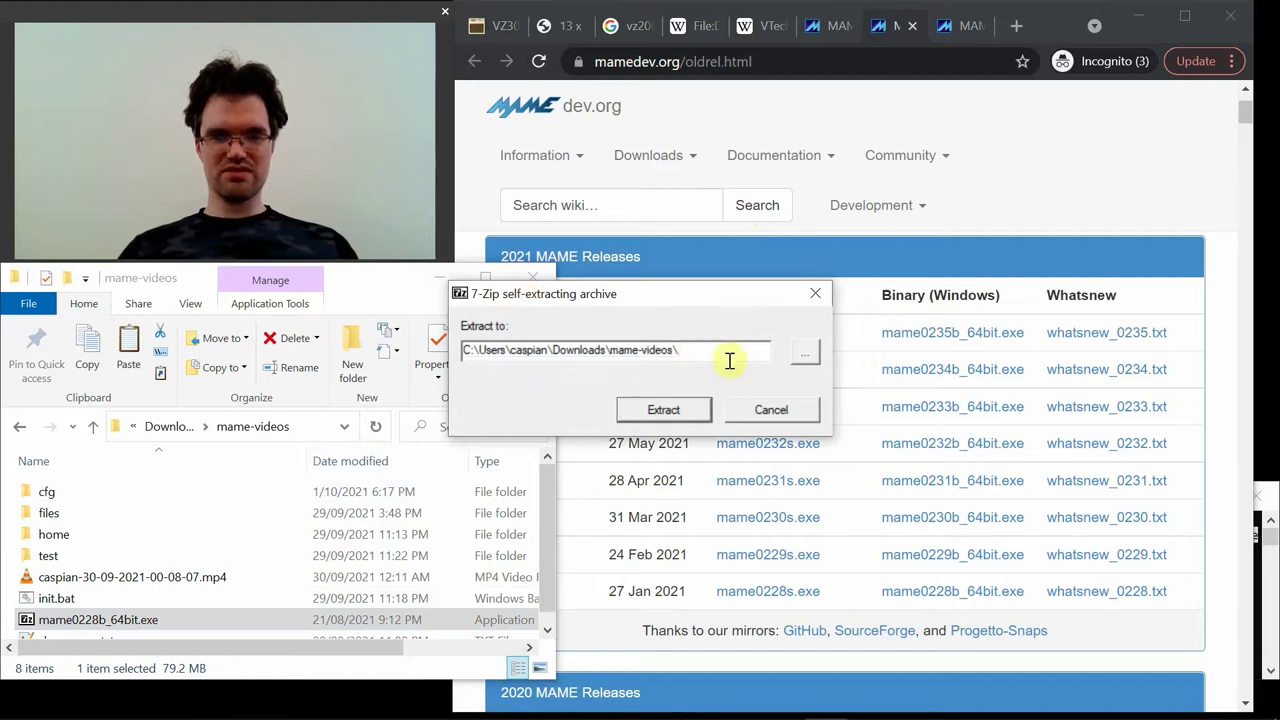
text(mame)
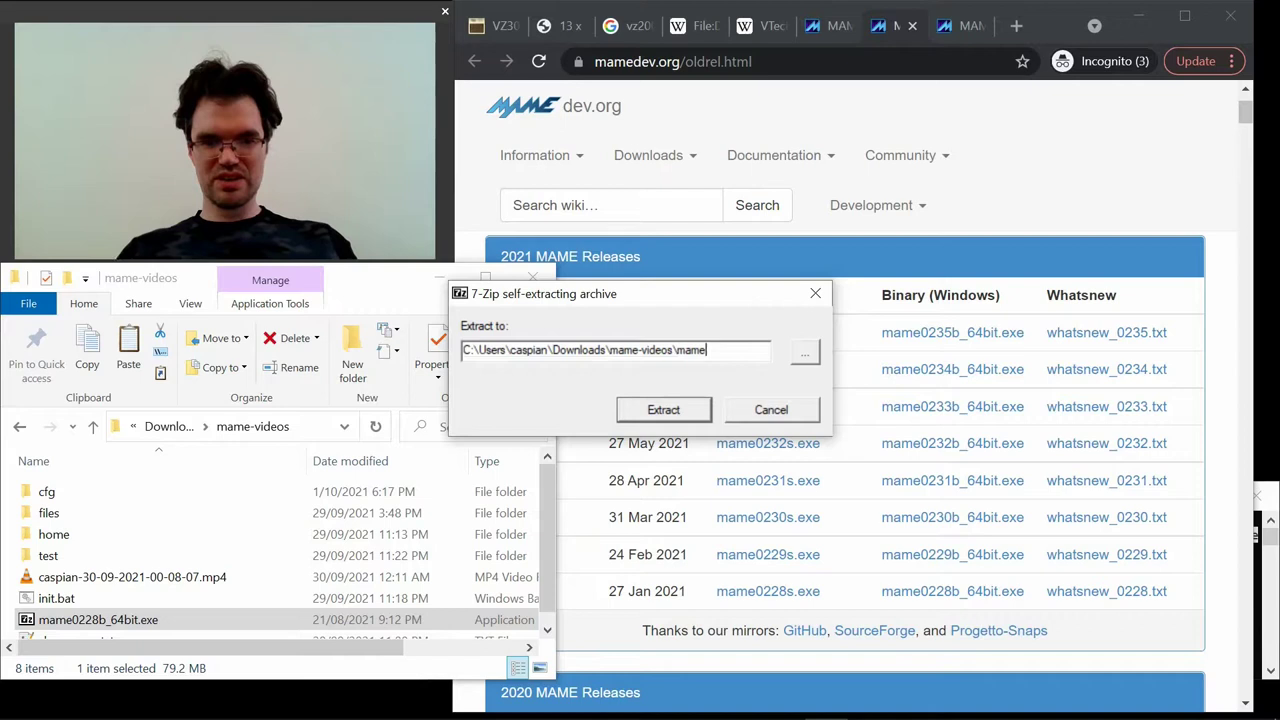
text(0228)
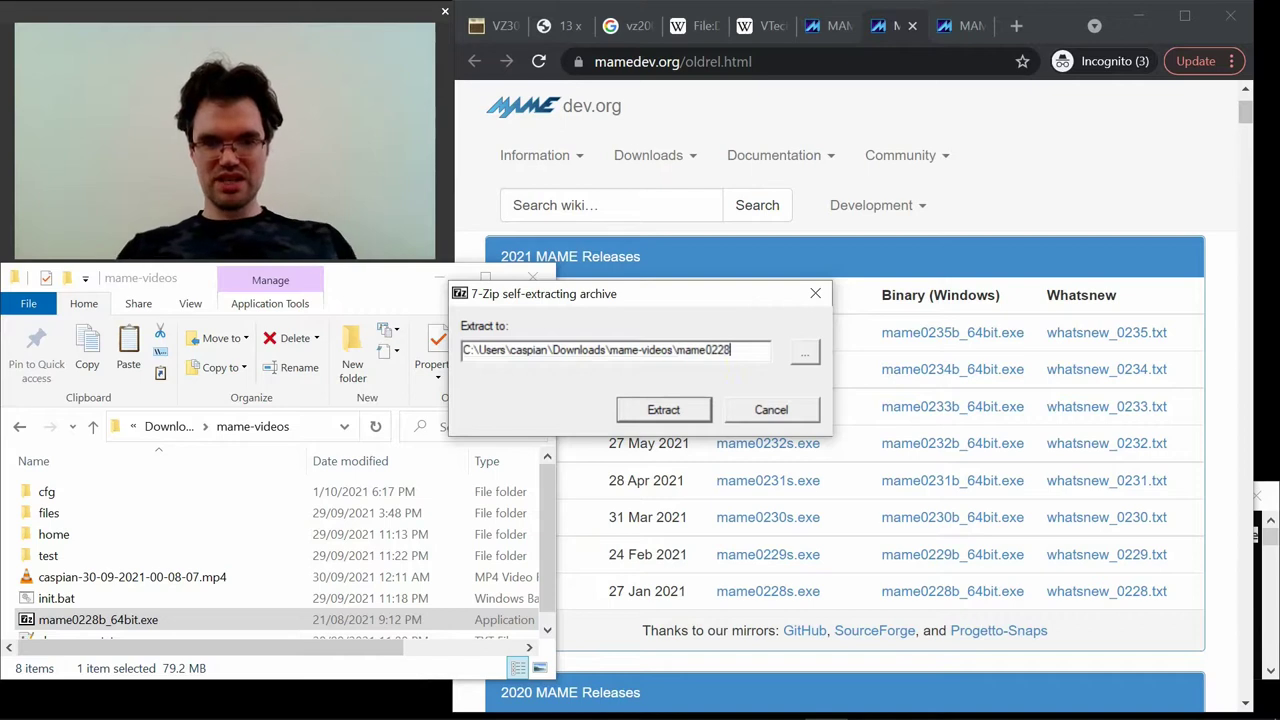
click(663, 410)
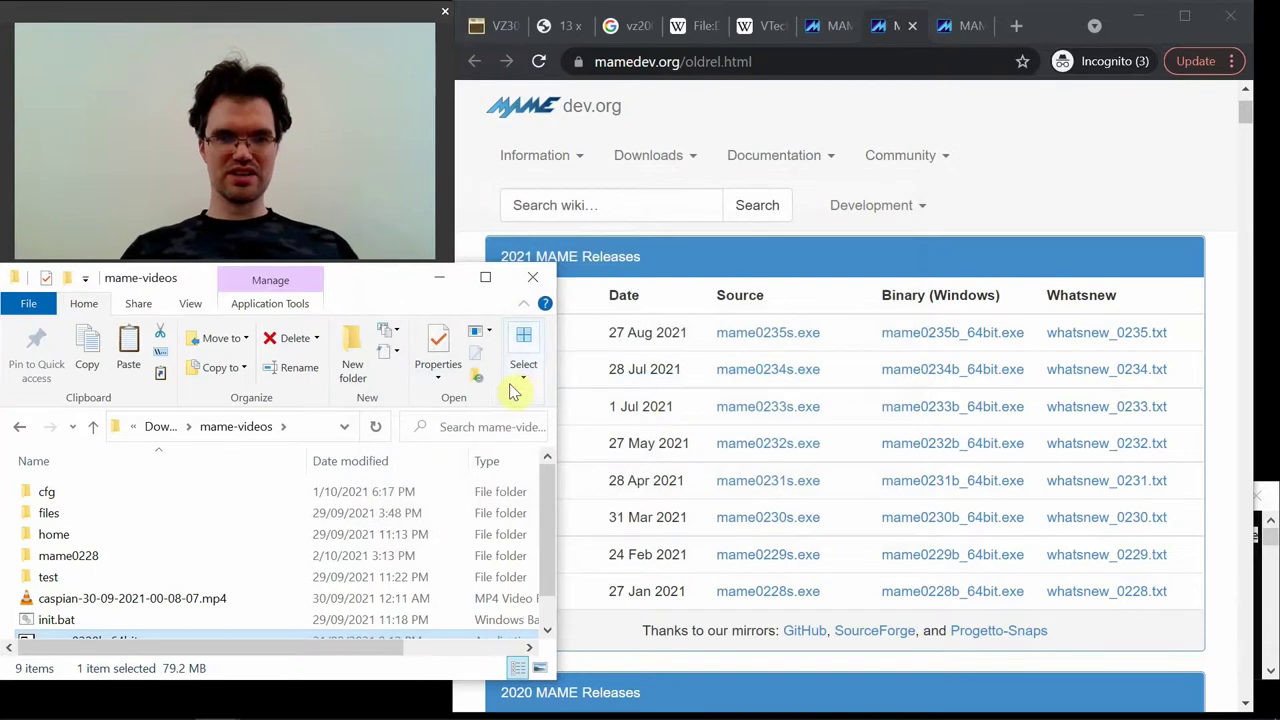
Minimise the mame-videos folder window, switch to Command Prompt and begin a cd command
click(439, 277)
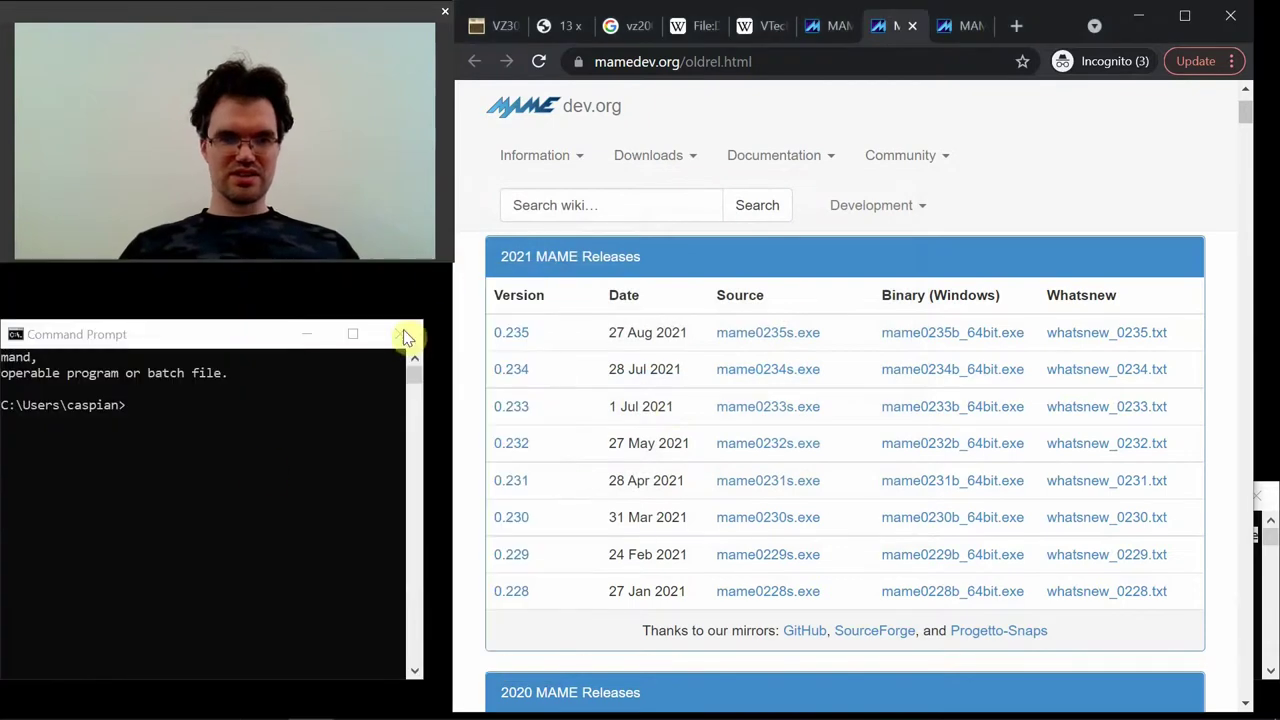
click(258, 463)
text(cd )
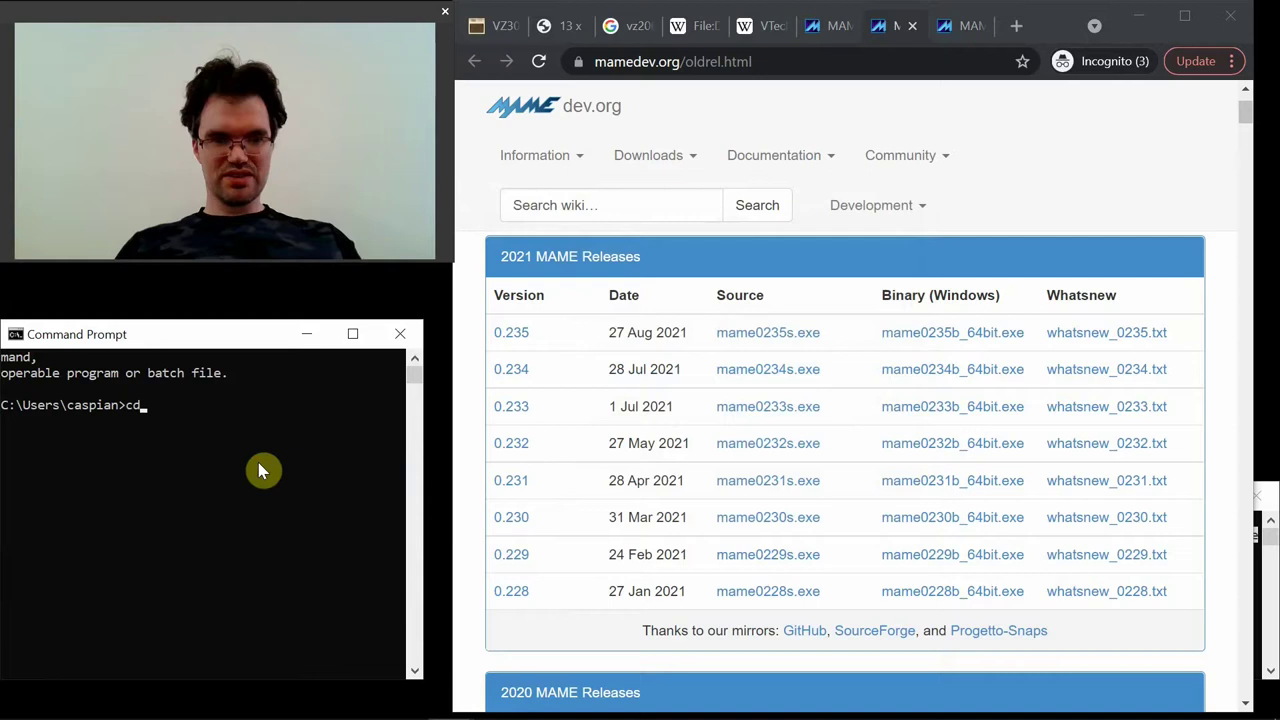
text(mam)
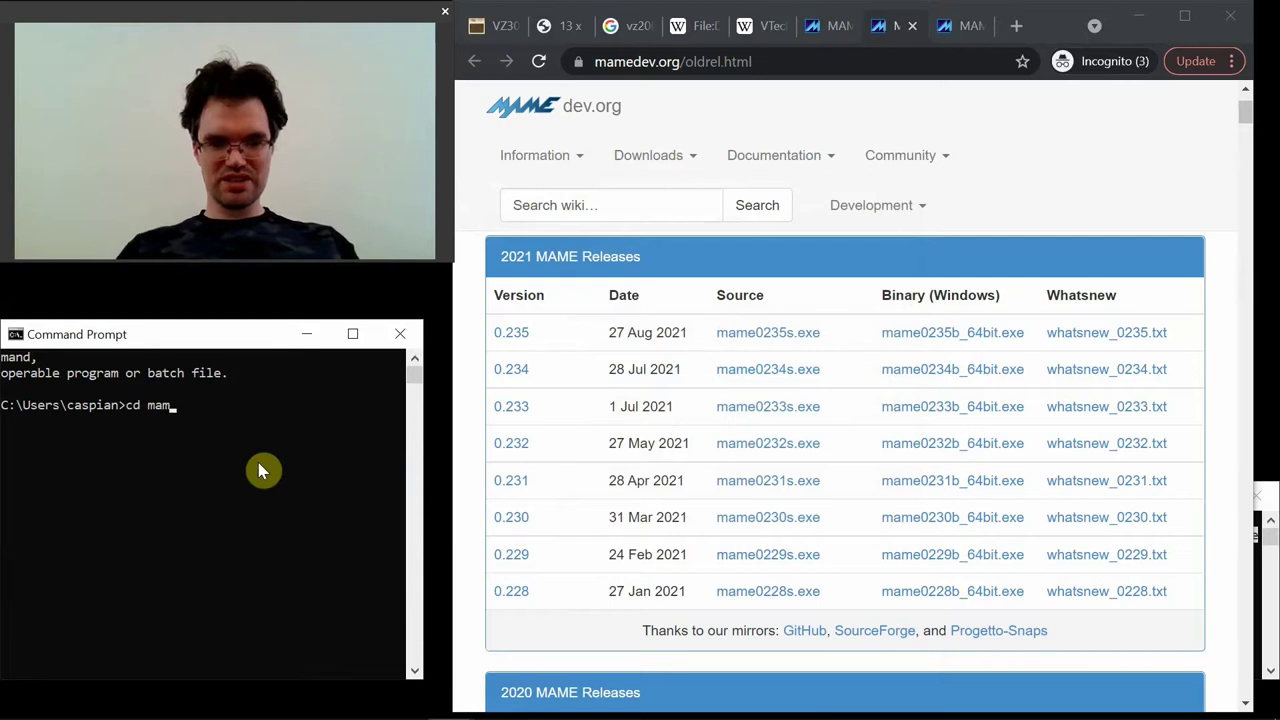
text(e-vi)
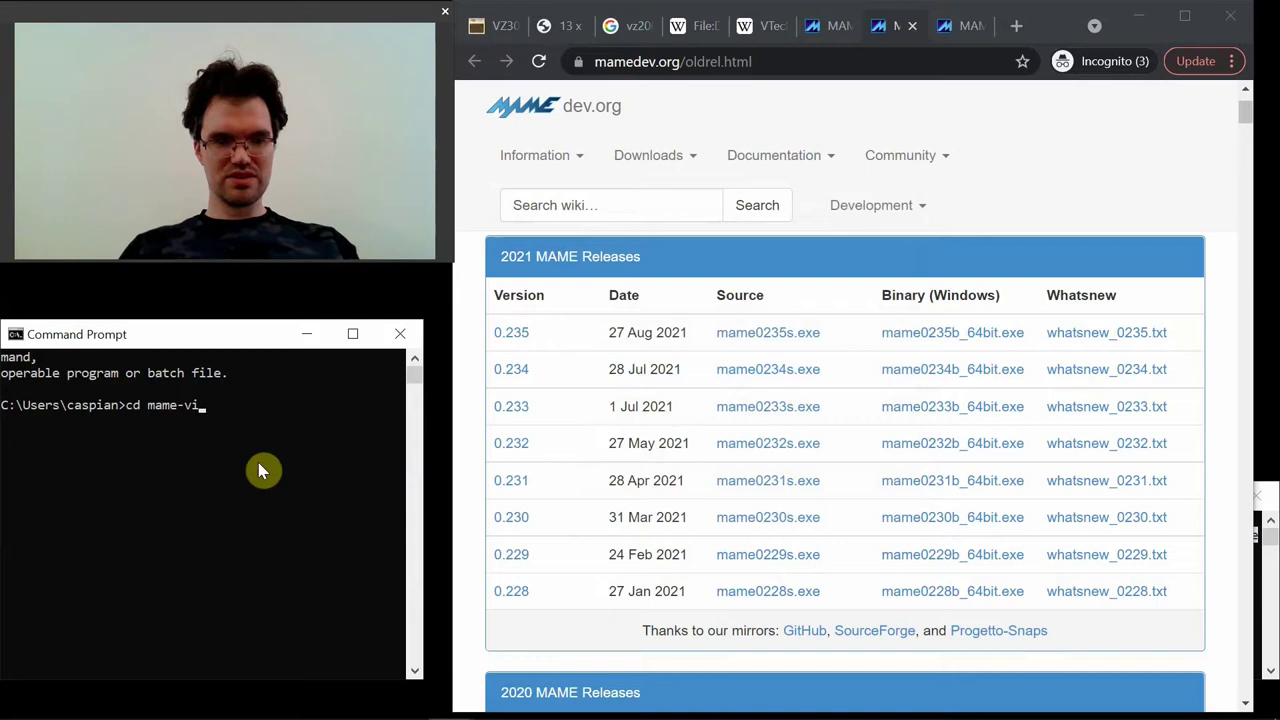
key(BackSpace)
key(BackSpace)
key(BackSpace)
key(BackSpace)
key(BackSpace)
key(BackSpace)
key(BackSpace)
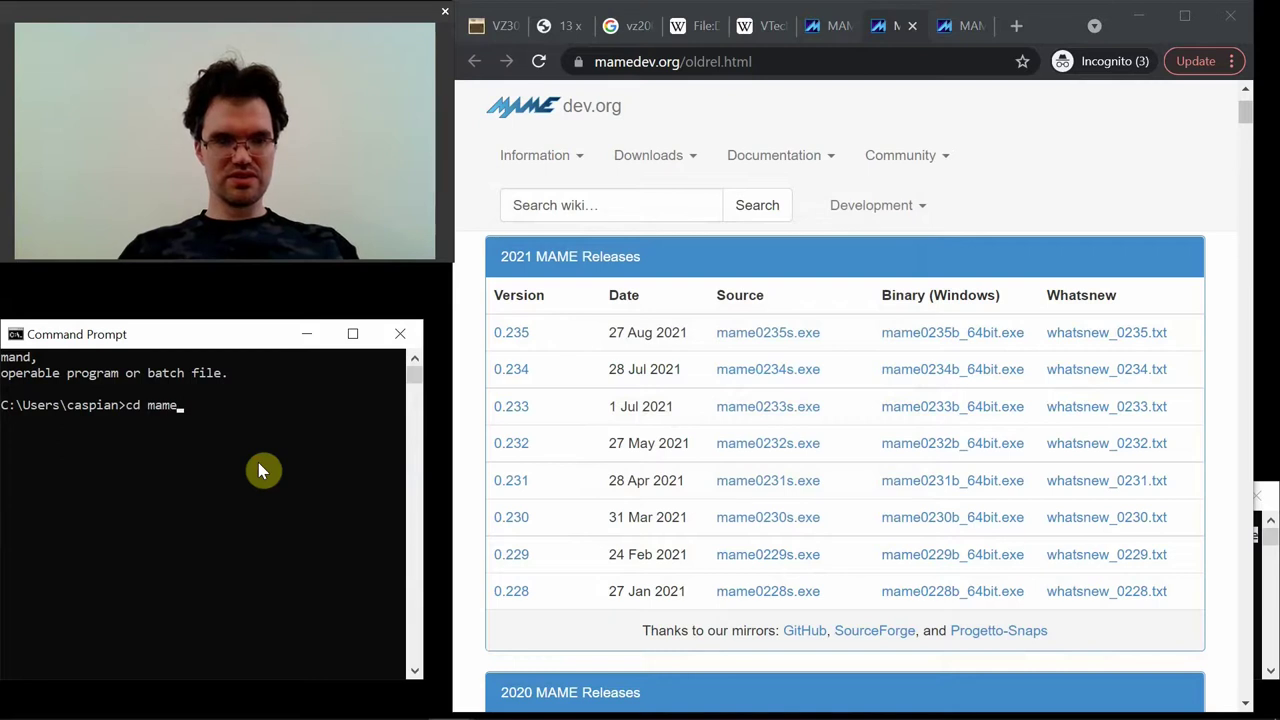
Change the working directory to Downloads\mame-videos
text(d Downl)
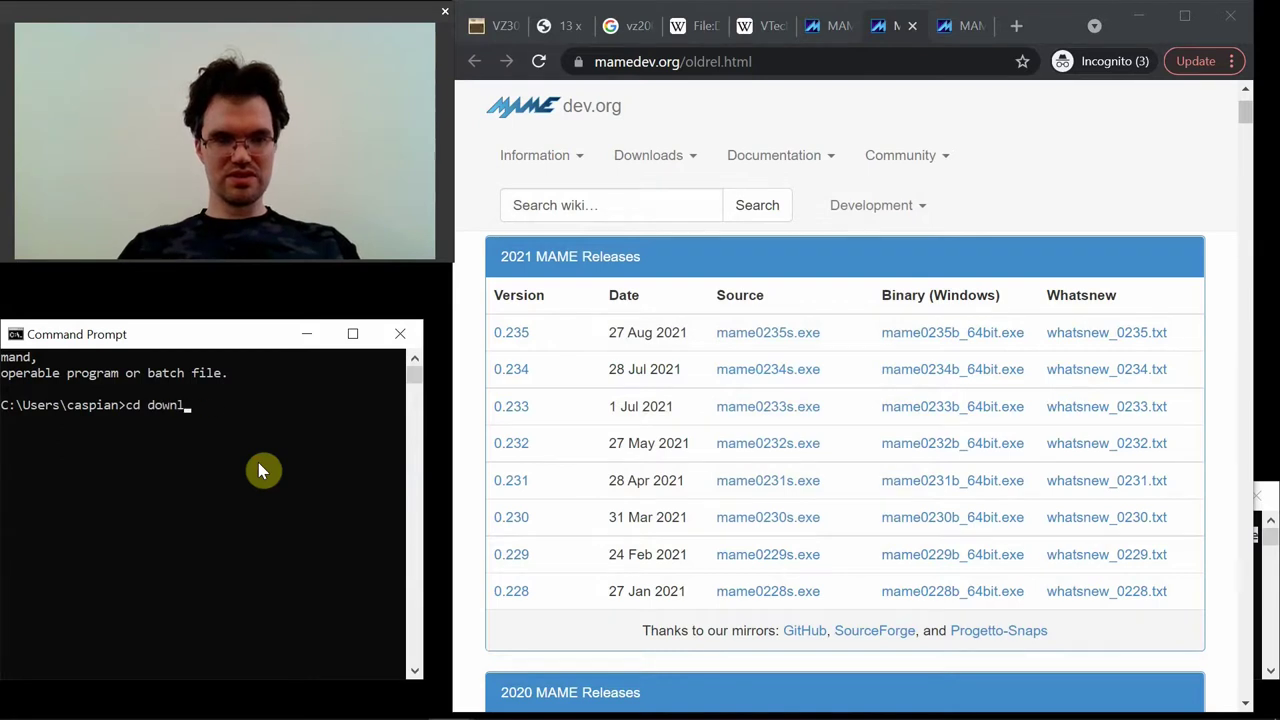
key(Tab)
text(\mame-v)
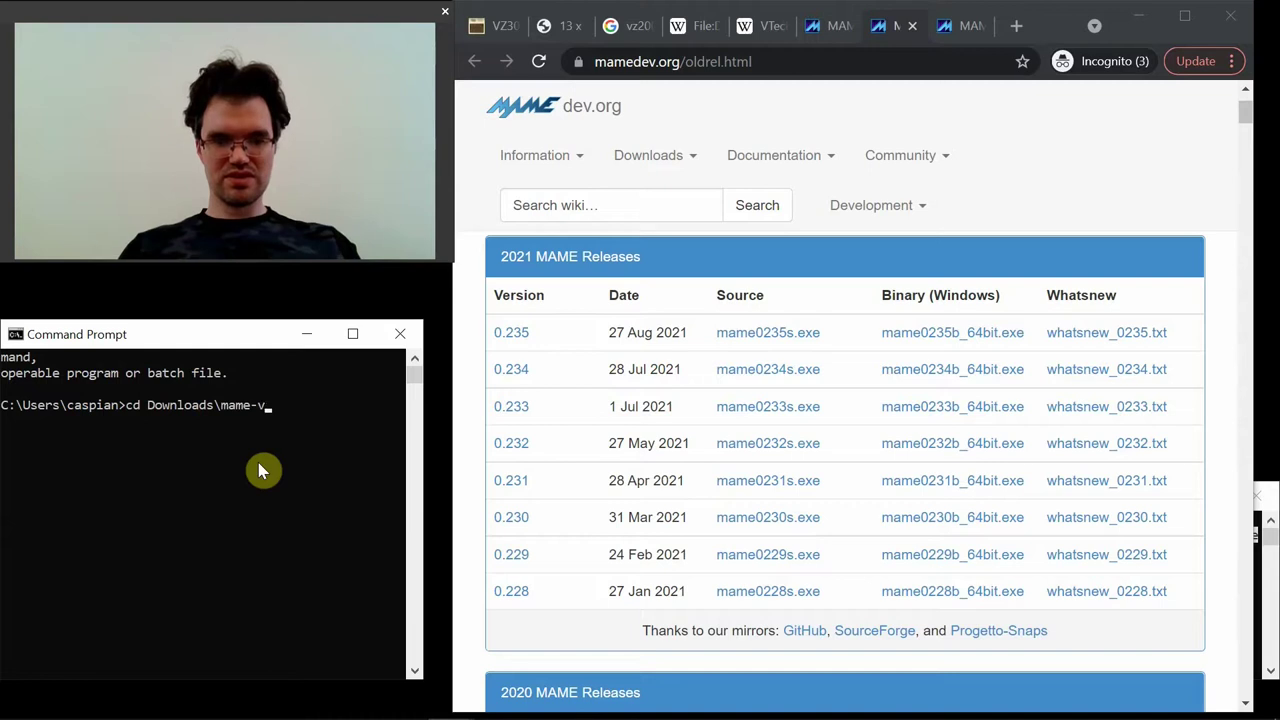
key(Tab)
key(Return)
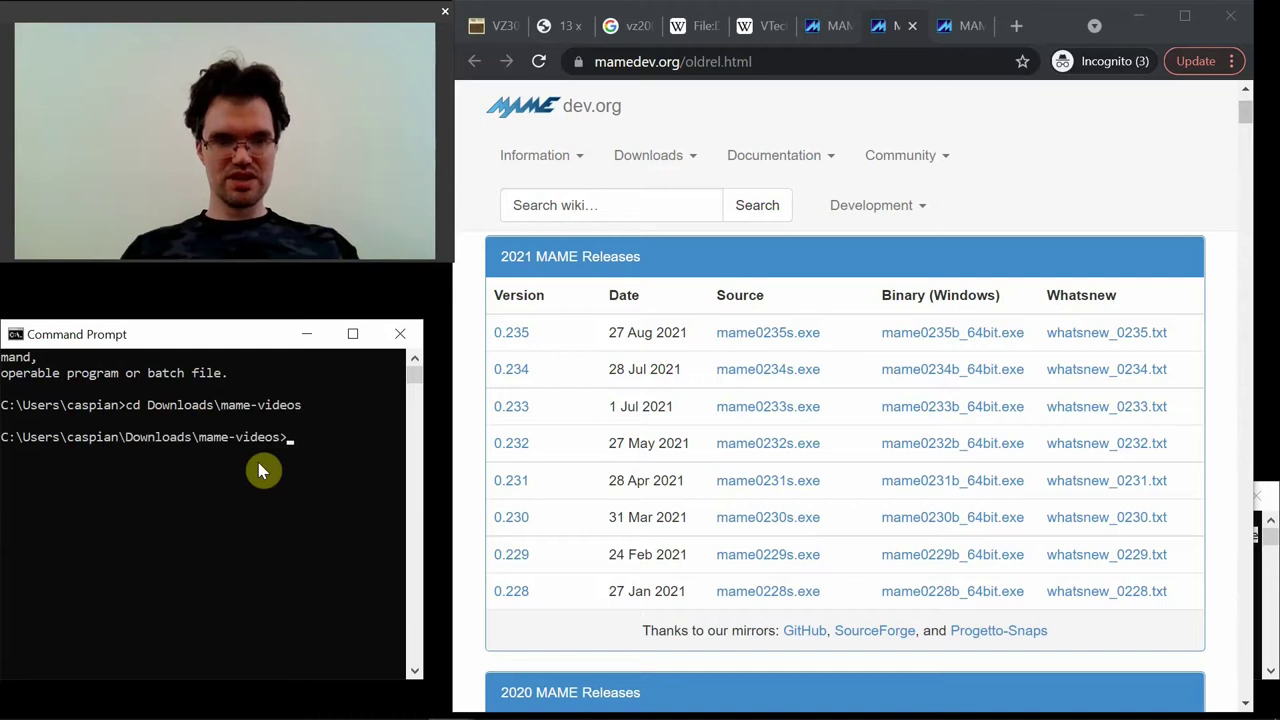
Try the plain mame command, and run mame0228\mame64.exe from the mame-videos folder
text(mame)
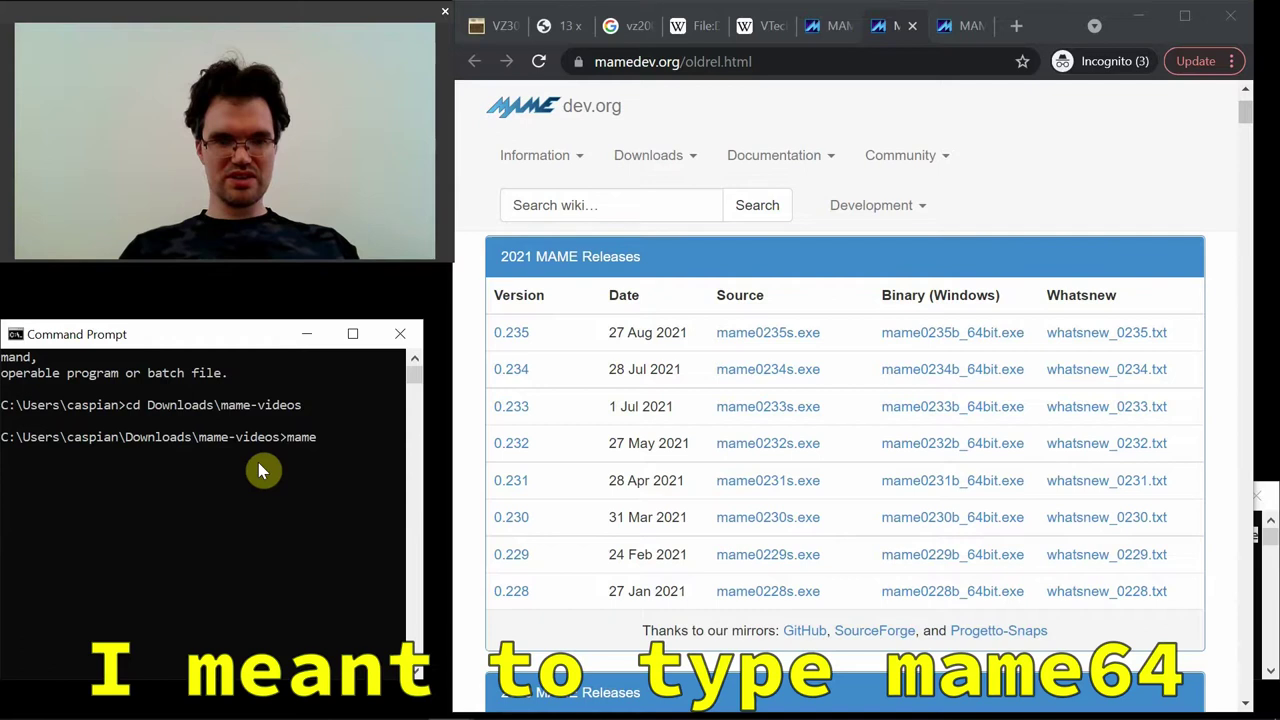
key(Return)
text(mame)
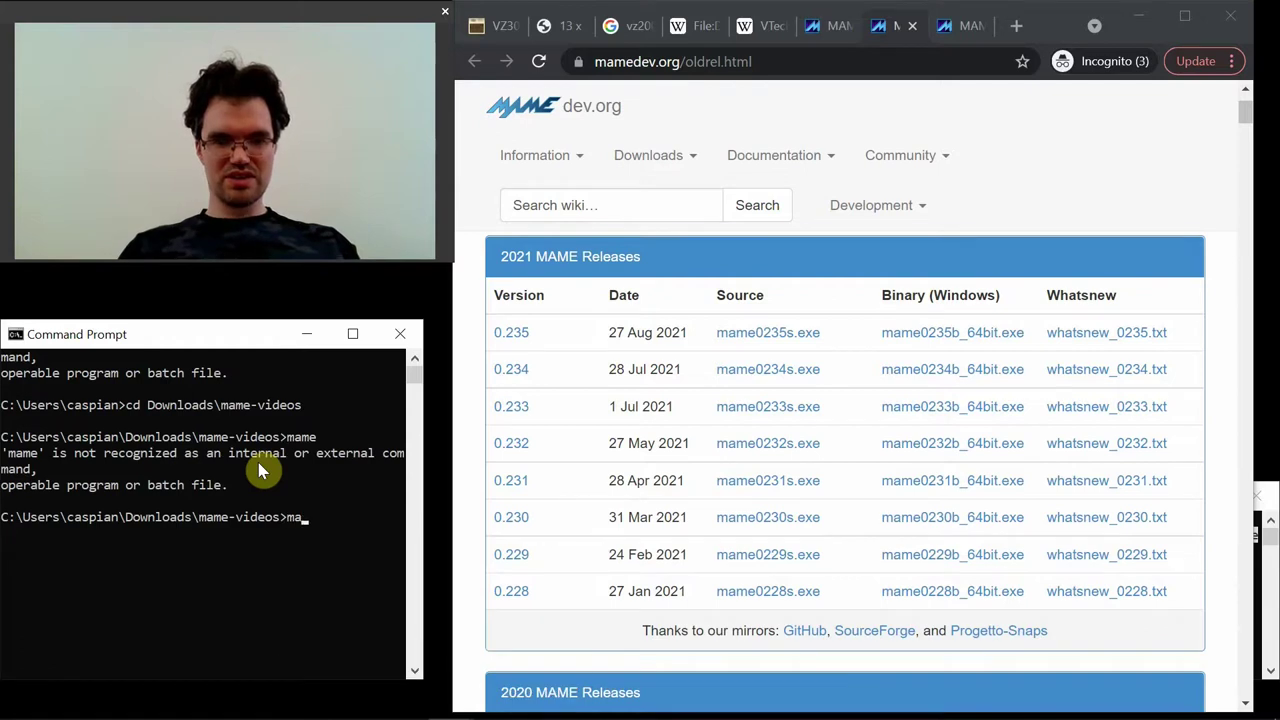
text(0)
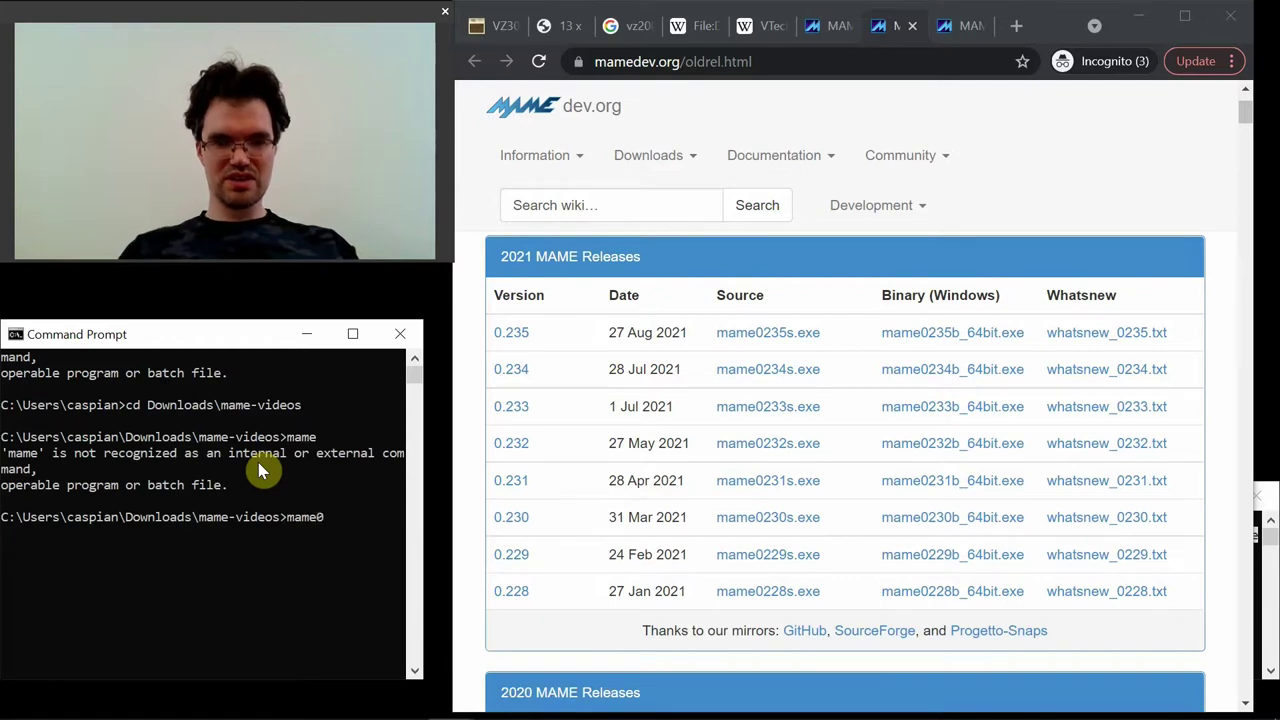
text(228\mam)
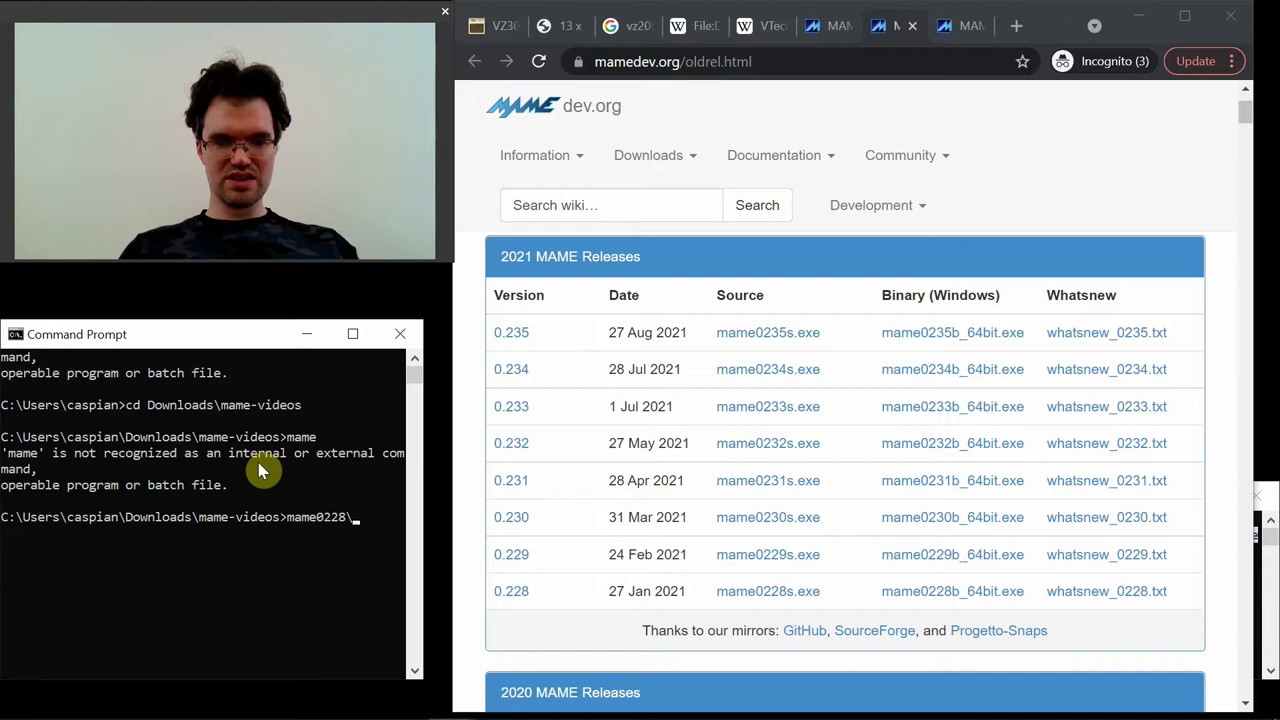
key(Tab)
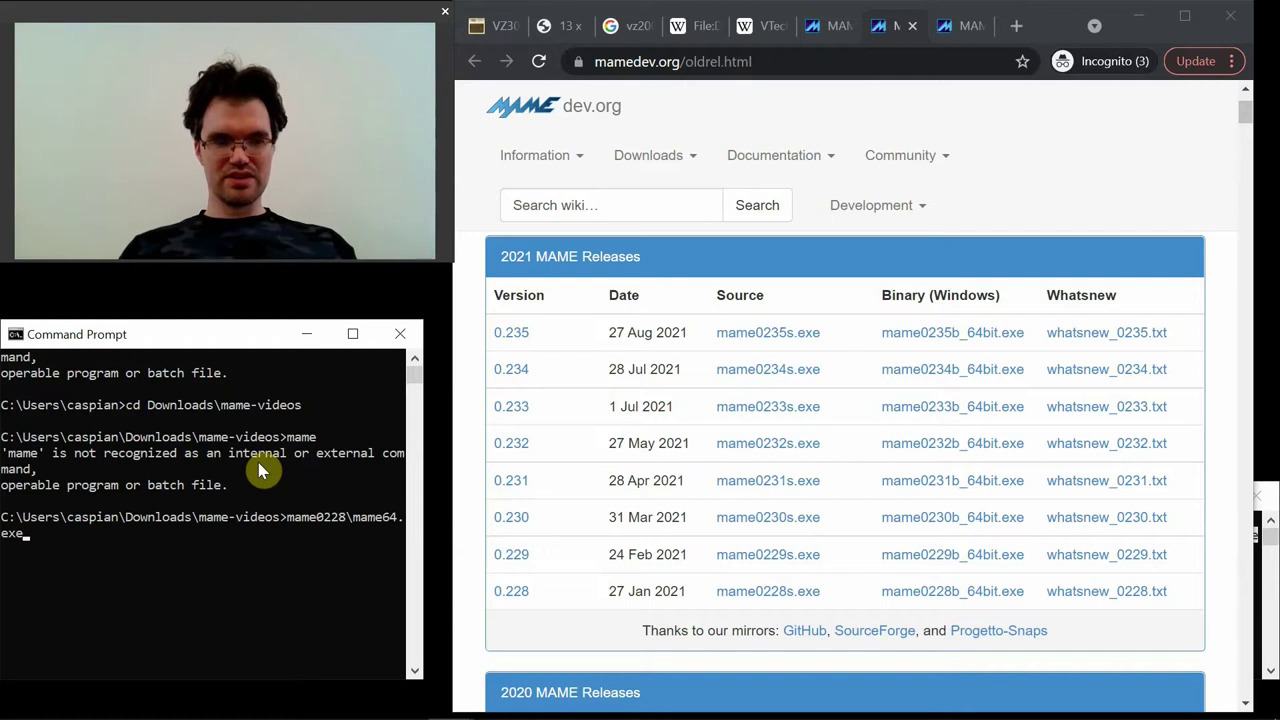
key(Return)
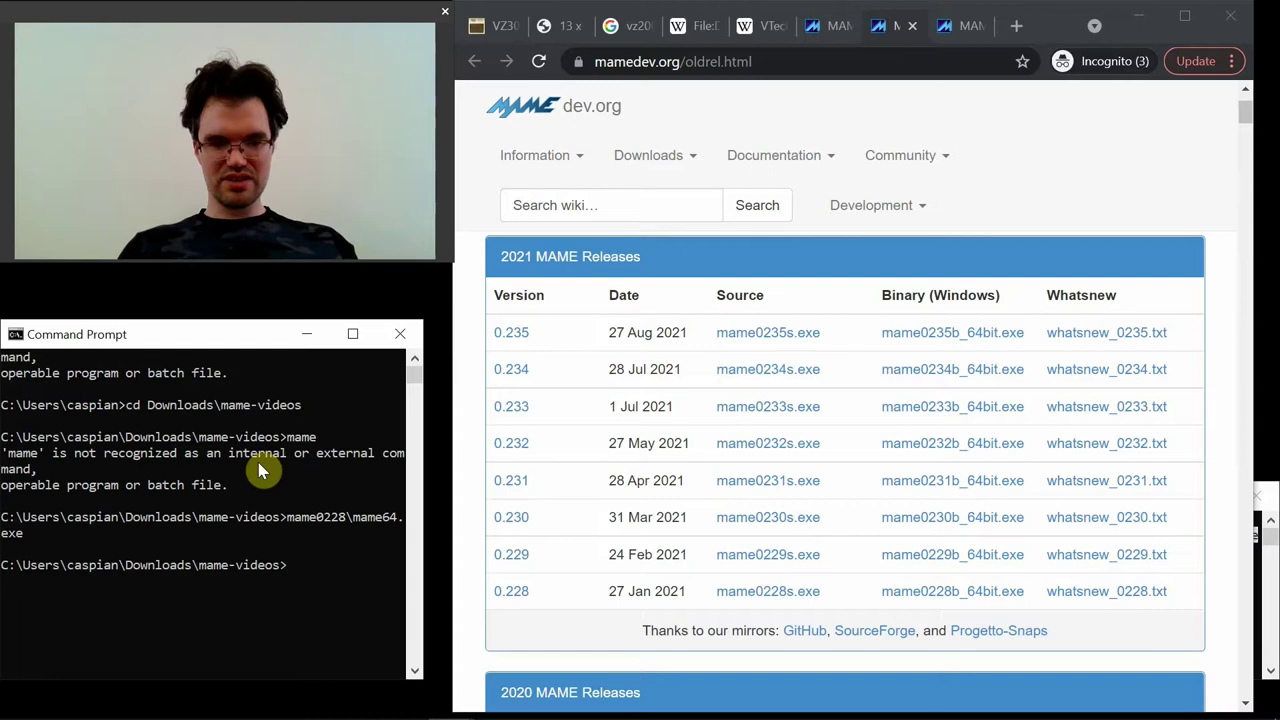
Append the full path of Downloads\mame-videos\mame0228 to the session's PATH variable, keeping the existing %PATH% entries
text(PATH)
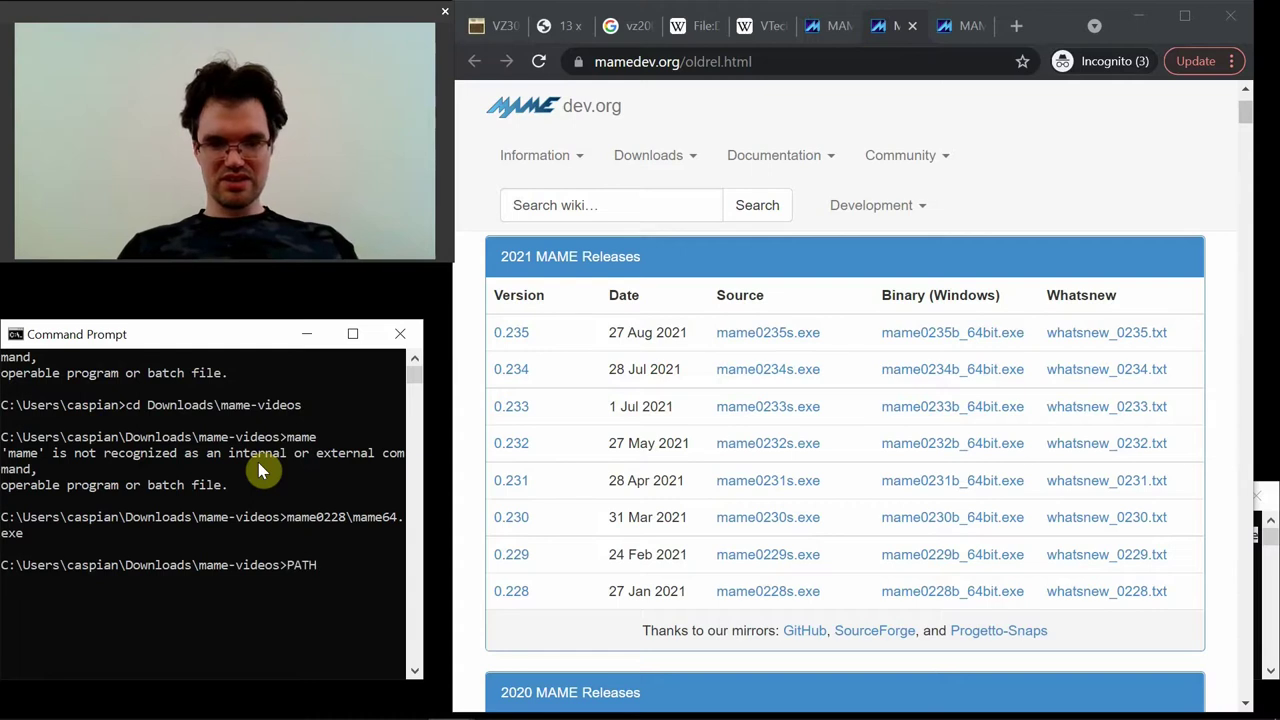
text(=)
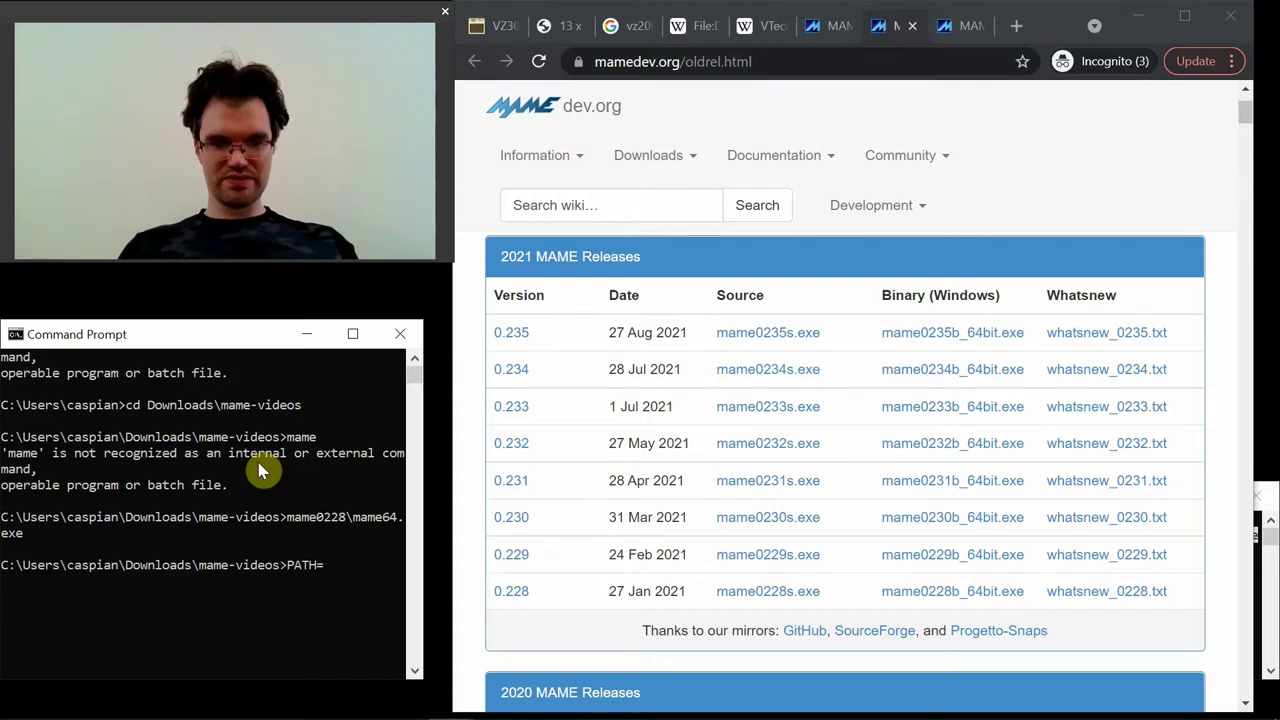
text(%PATH%;)
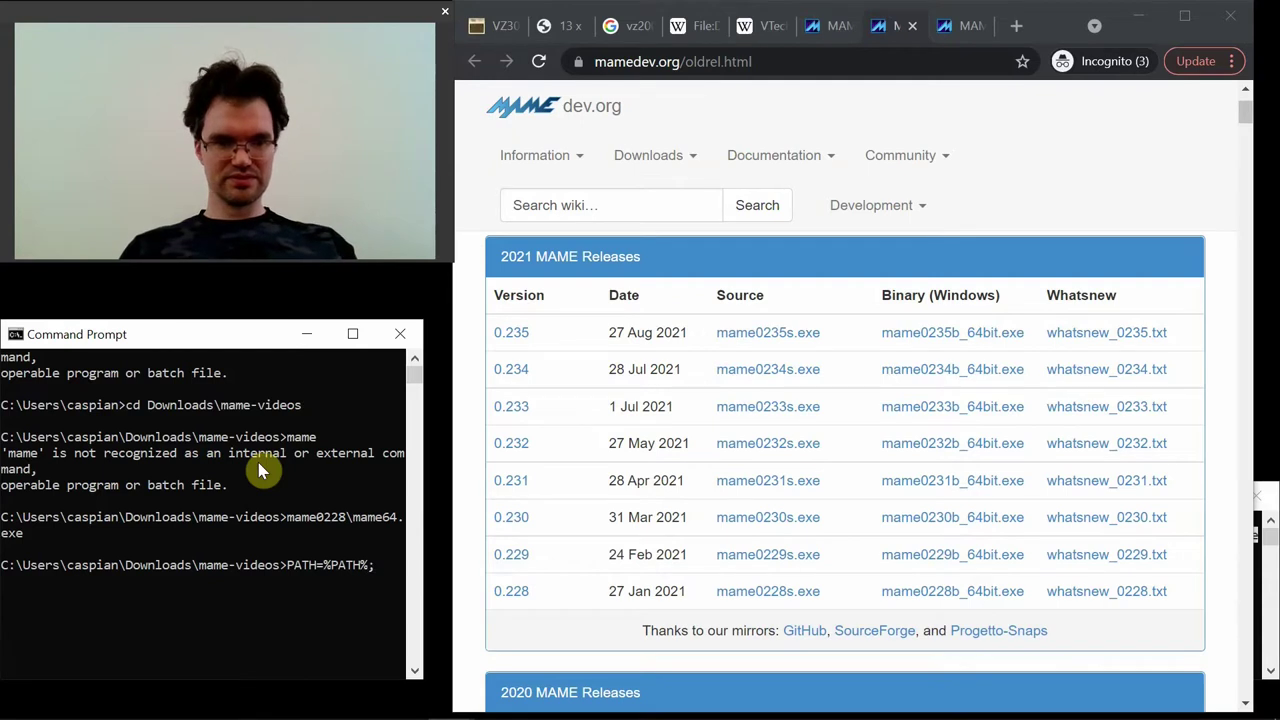
click(4, 517)
drag(80, 521, 280, 519)
right_click(280, 519)
right_click(280, 519)
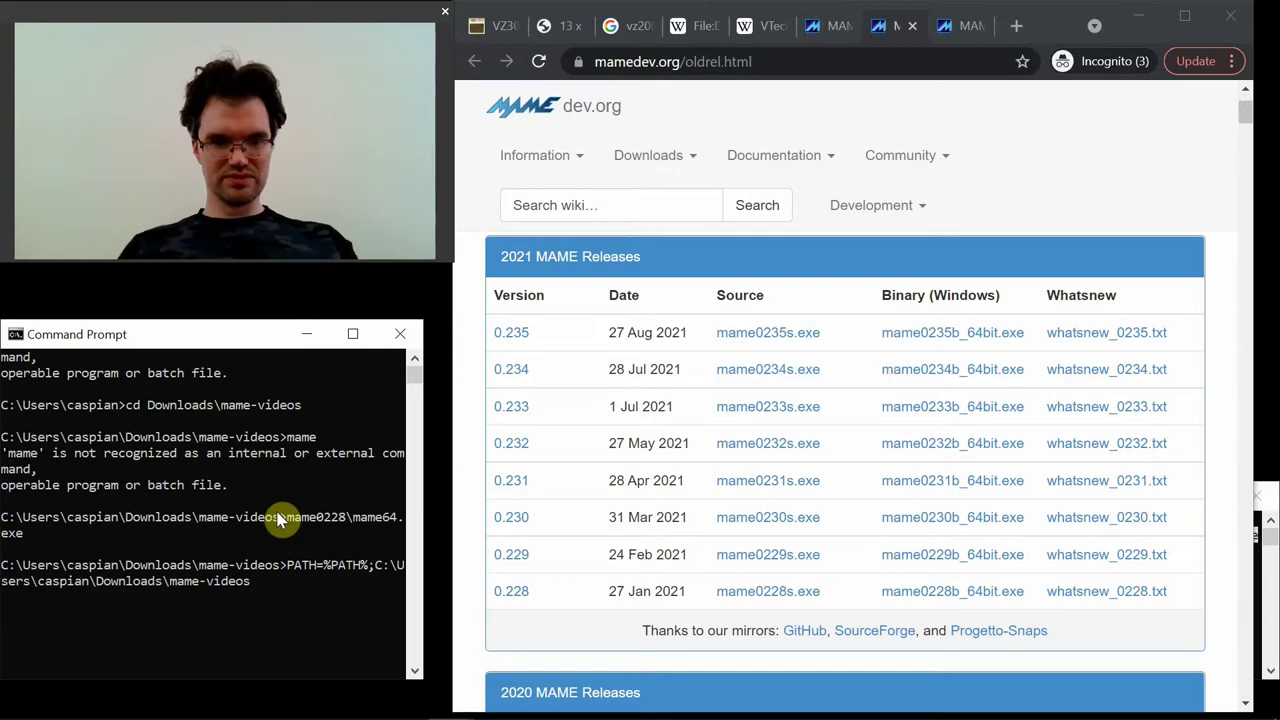
text(\mame0228)
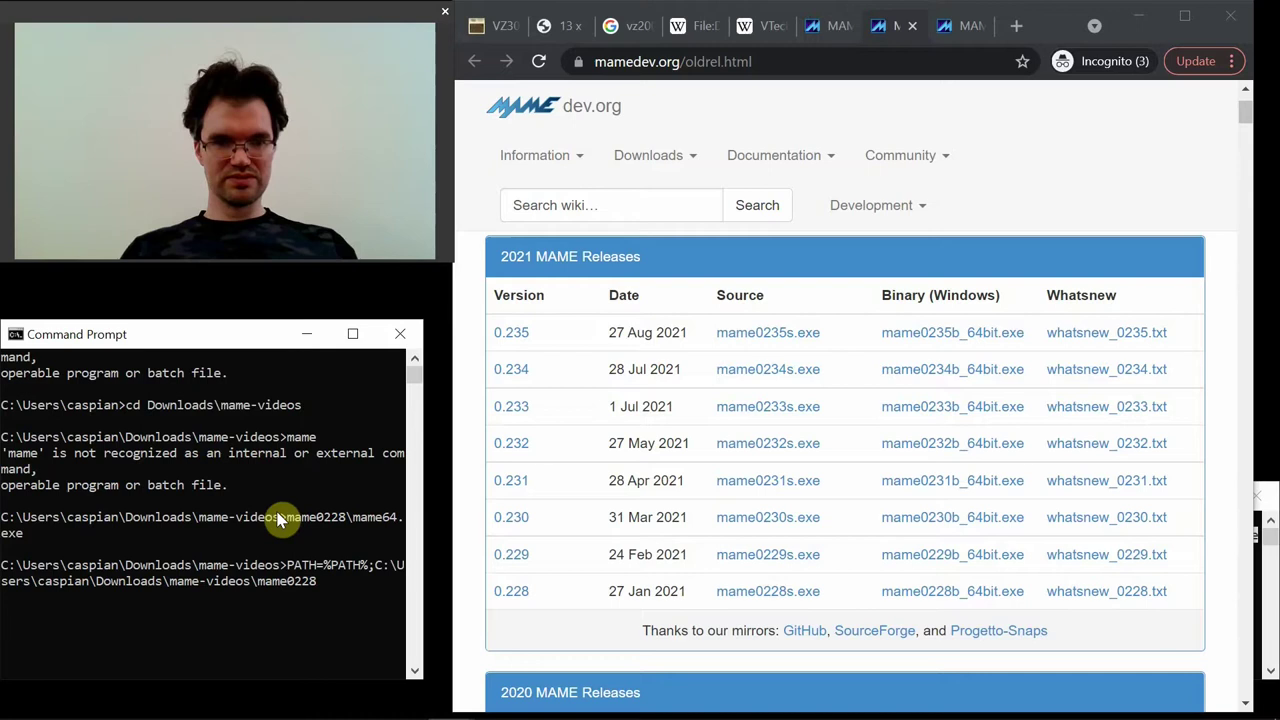
key(Return)
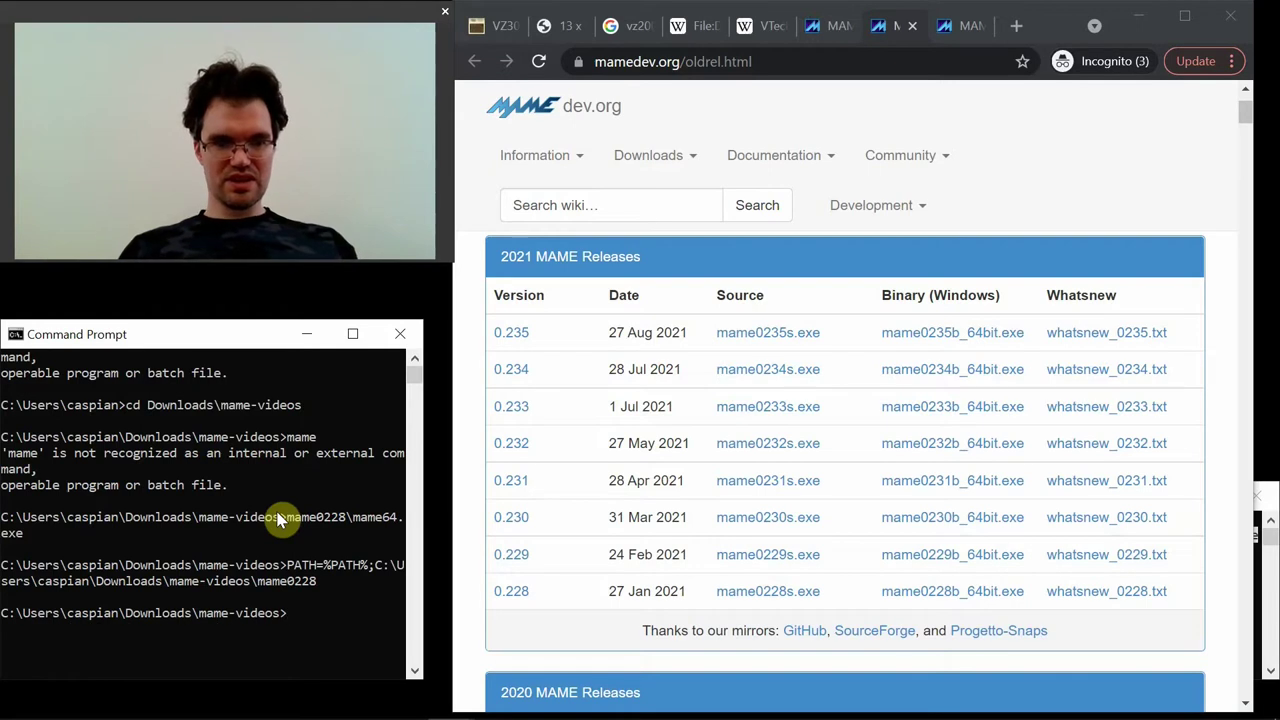
Run mame64.exe --help from the mame-videos folder without giving its subfolder path
text(mame)
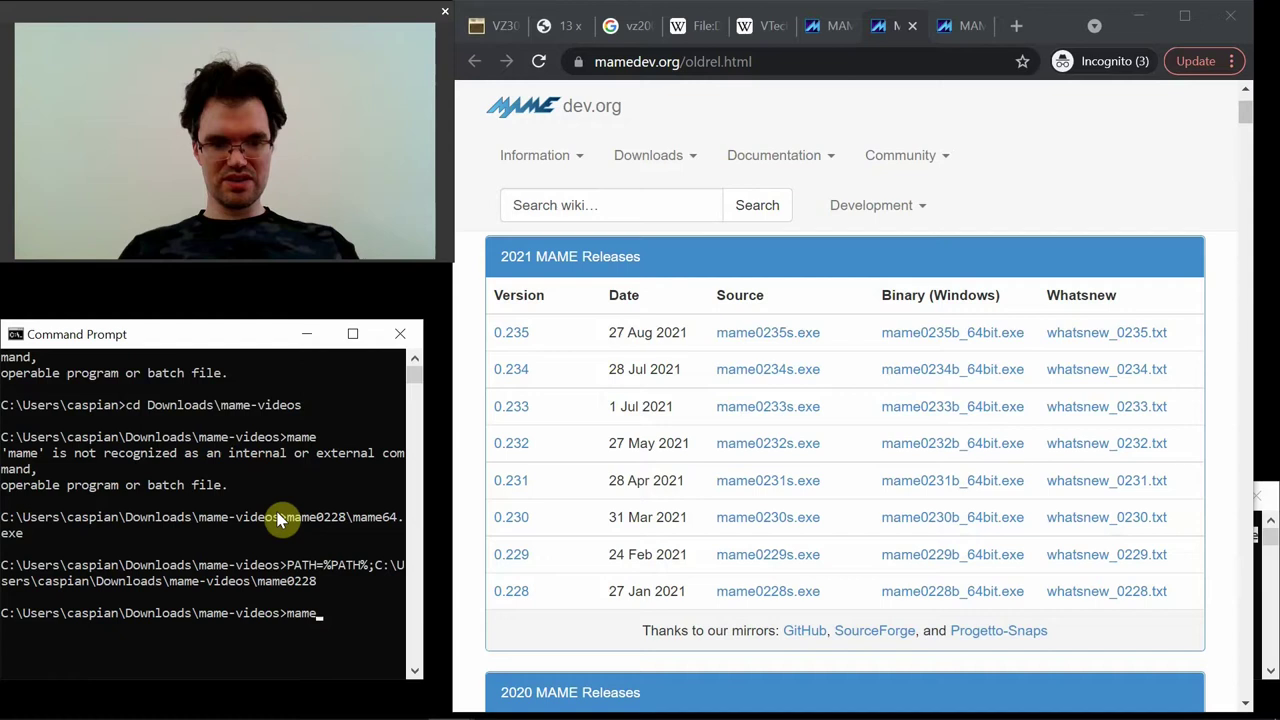
text(64.)
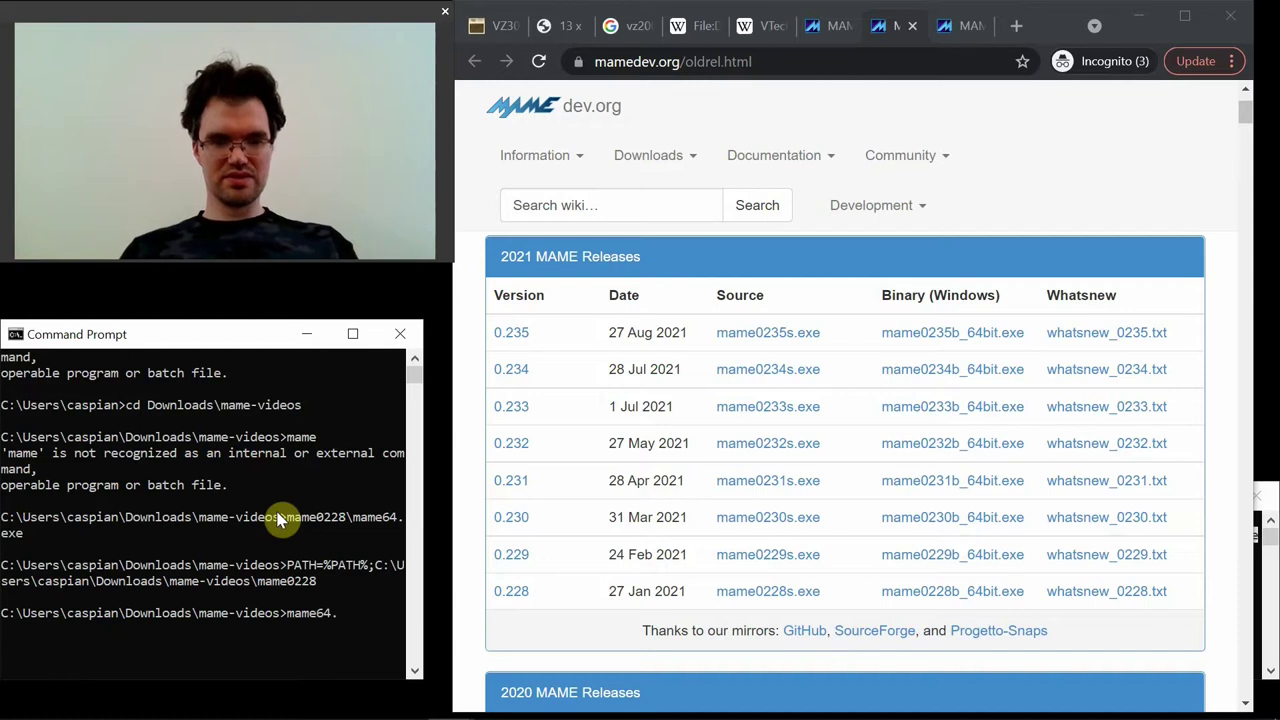
text(exe)
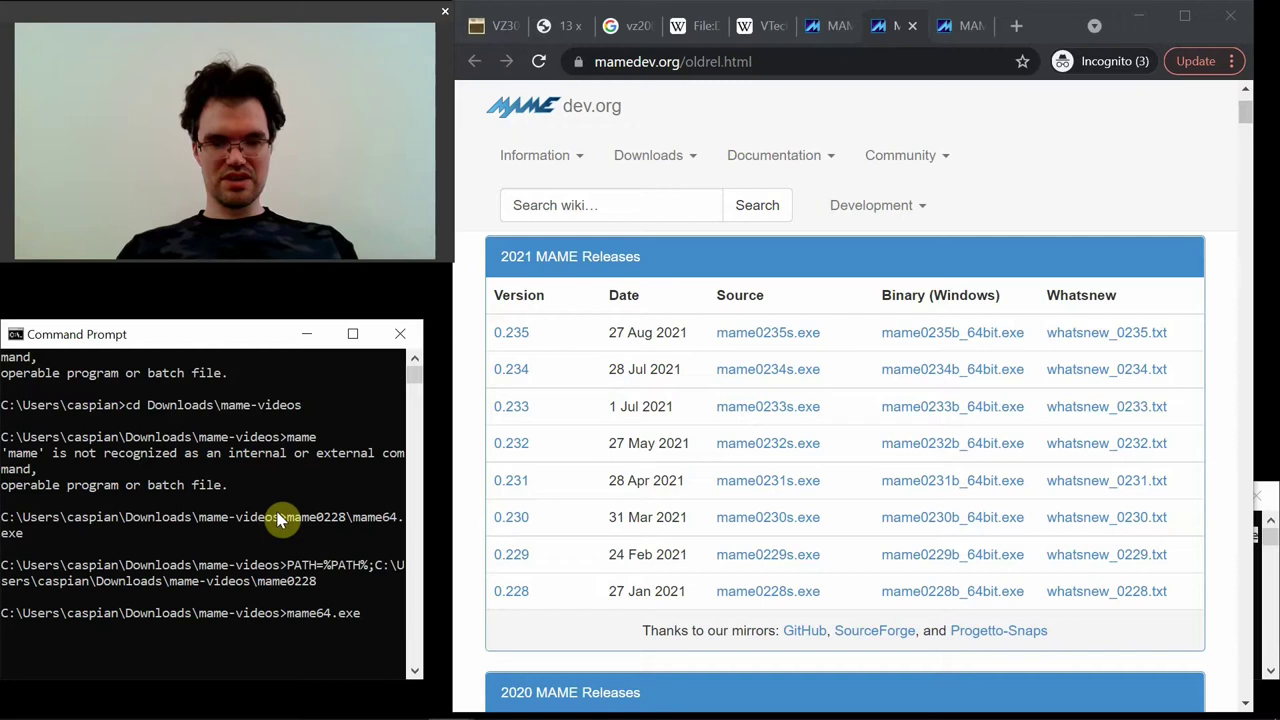
text( --help)
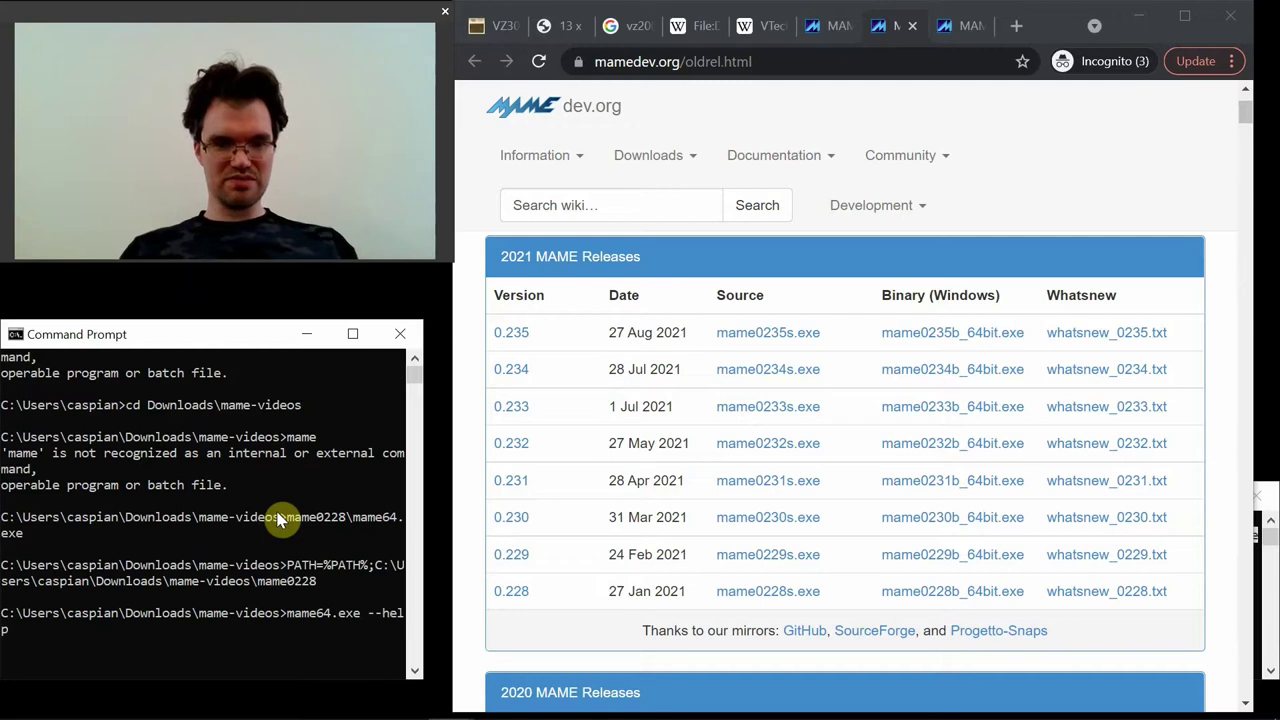
key(Return)
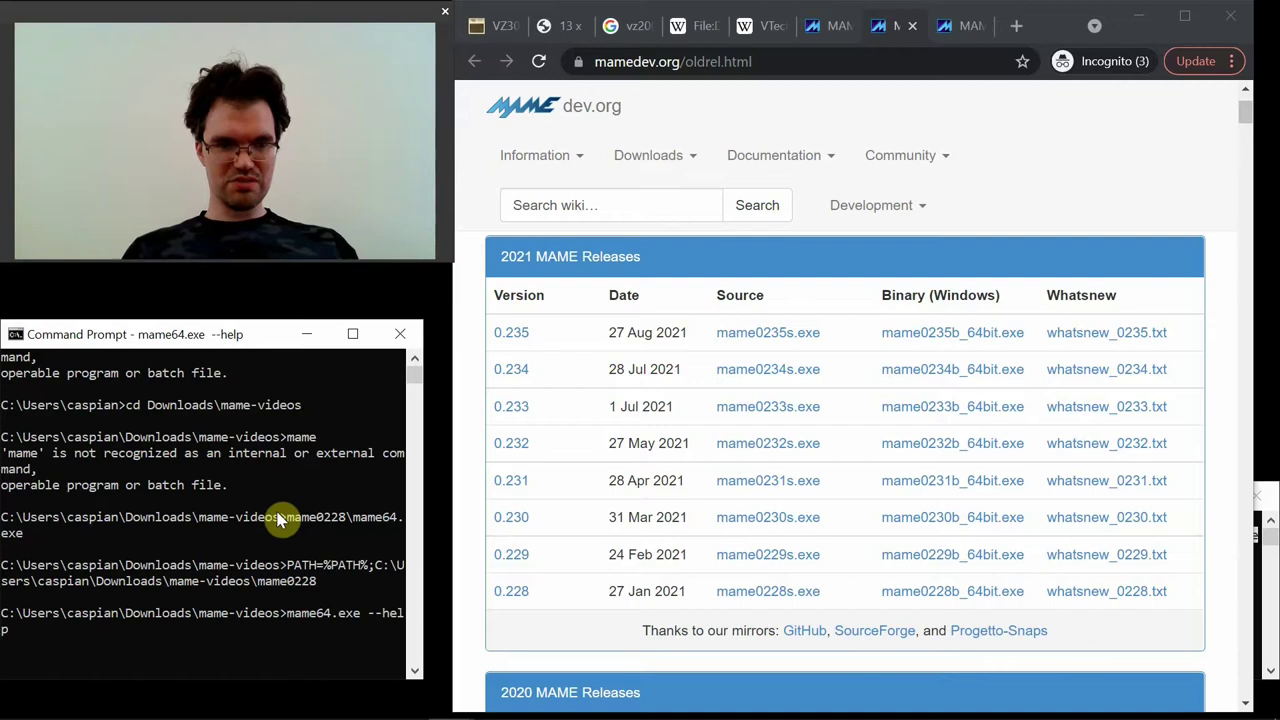
Show MAME's help text by running mame64.exe with the single-dash -help option
key(Up)
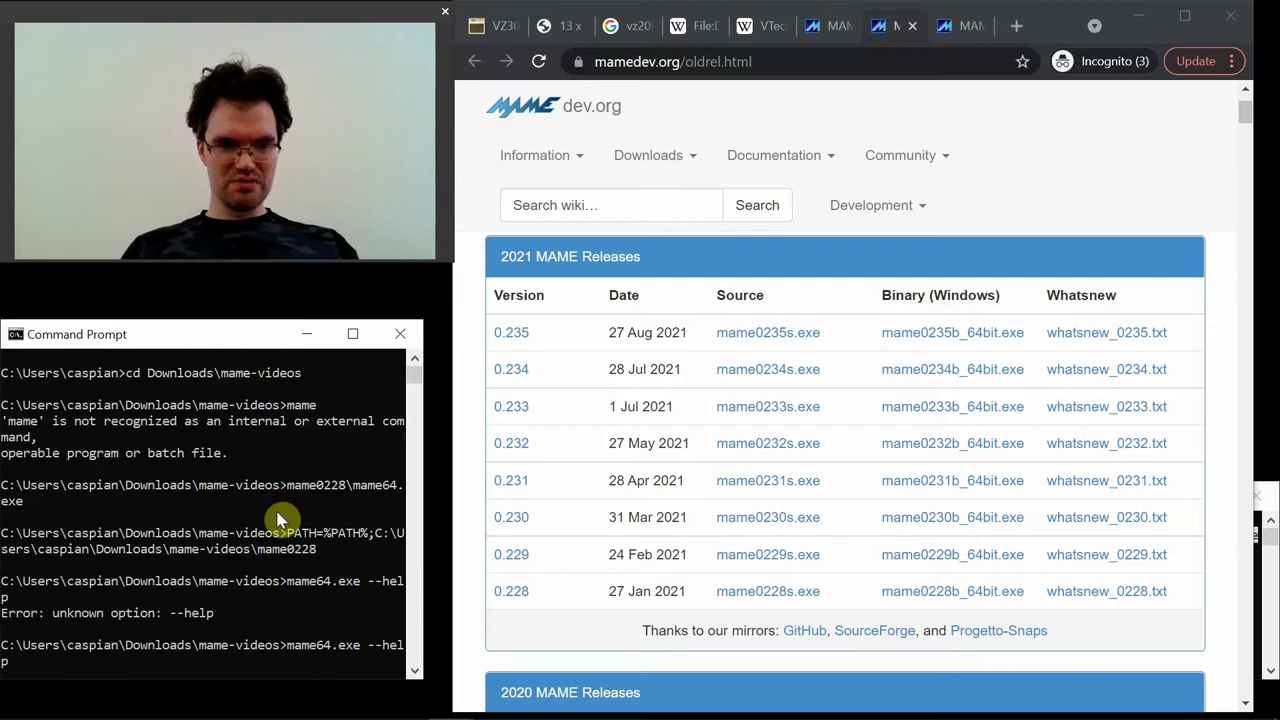
key(BackSpace)
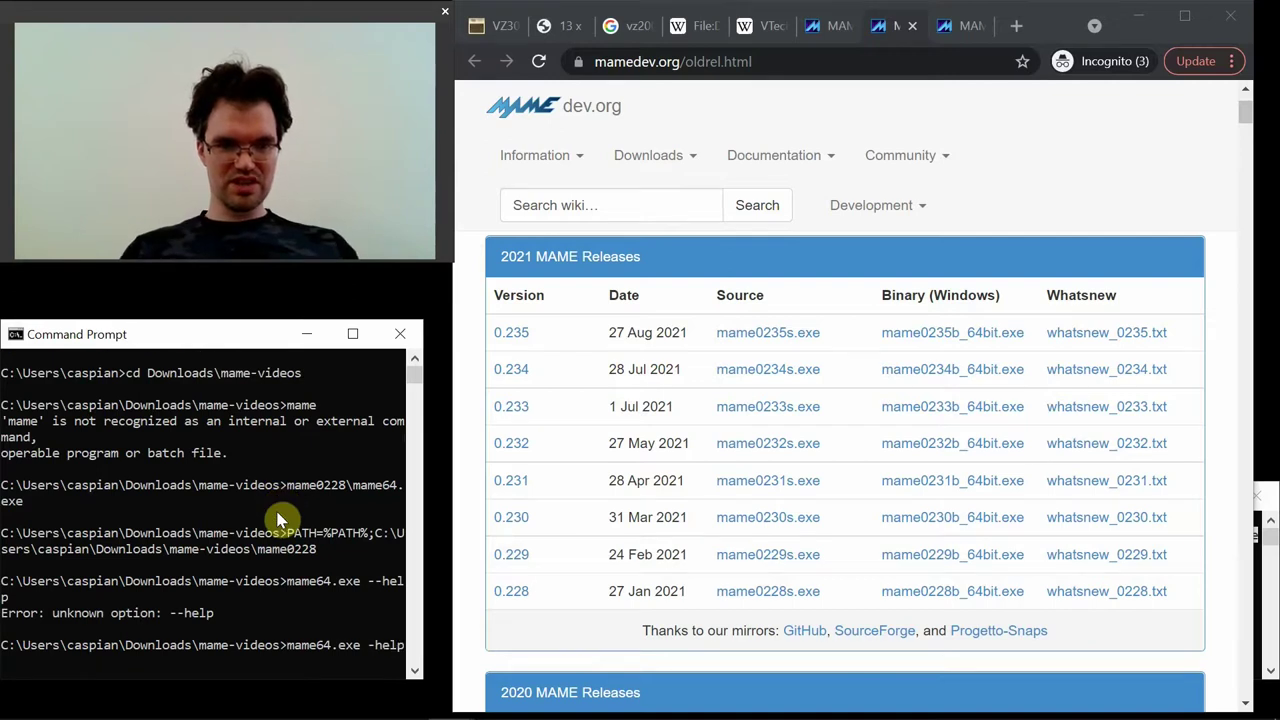
key(Return)
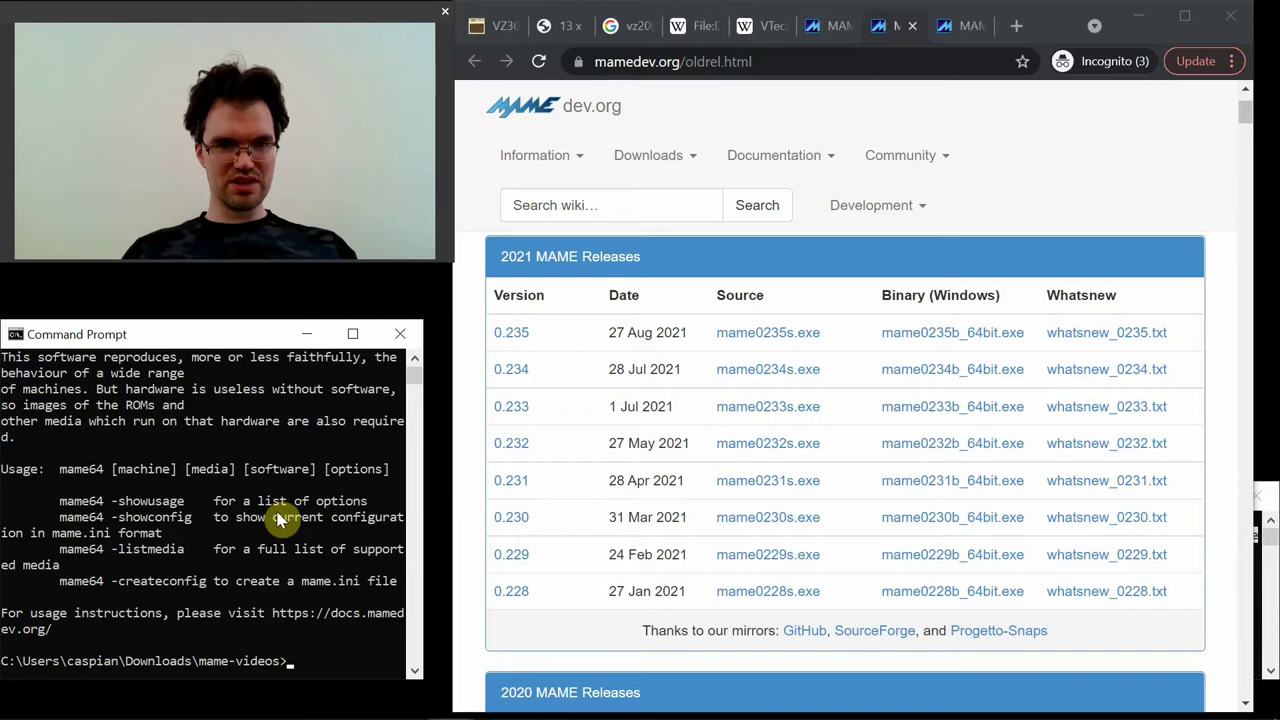
List MAME's command-line options with mame64.exe -showusage and look back through the output
key(Up)
key(Return)
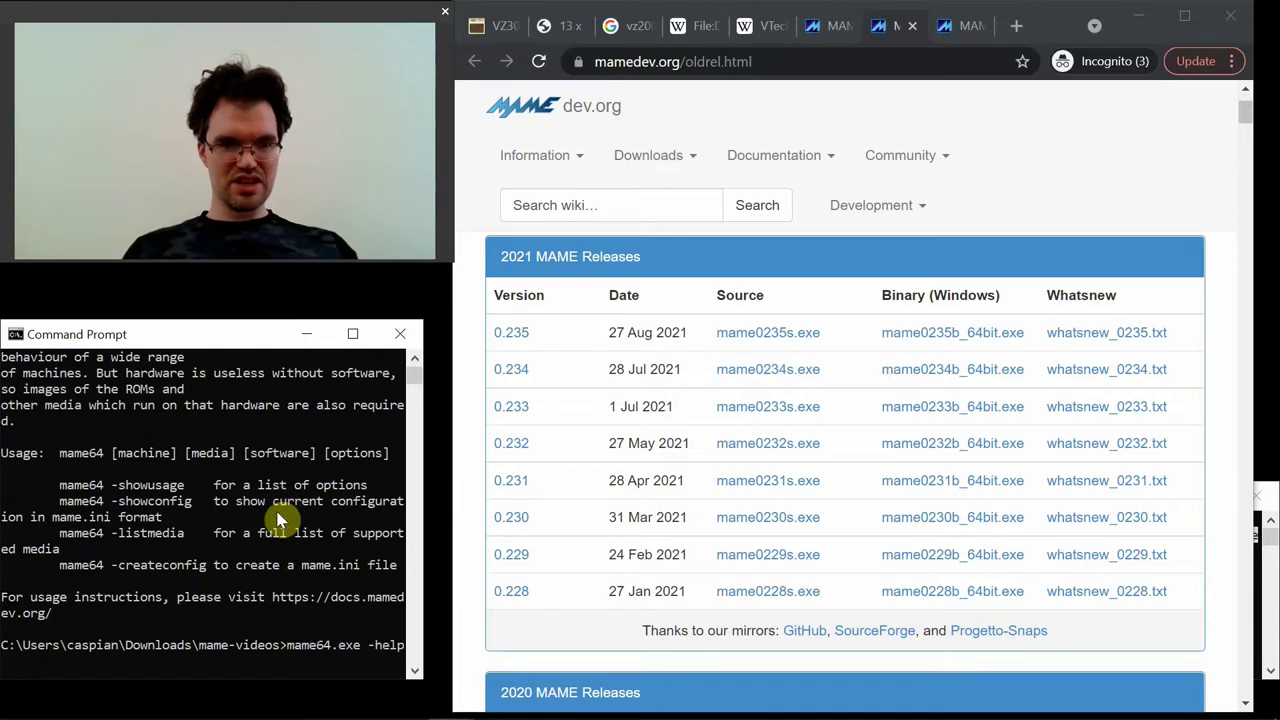
key(BackSpace)
key(BackSpace)
key(BackSpace)
key(BackSpace)
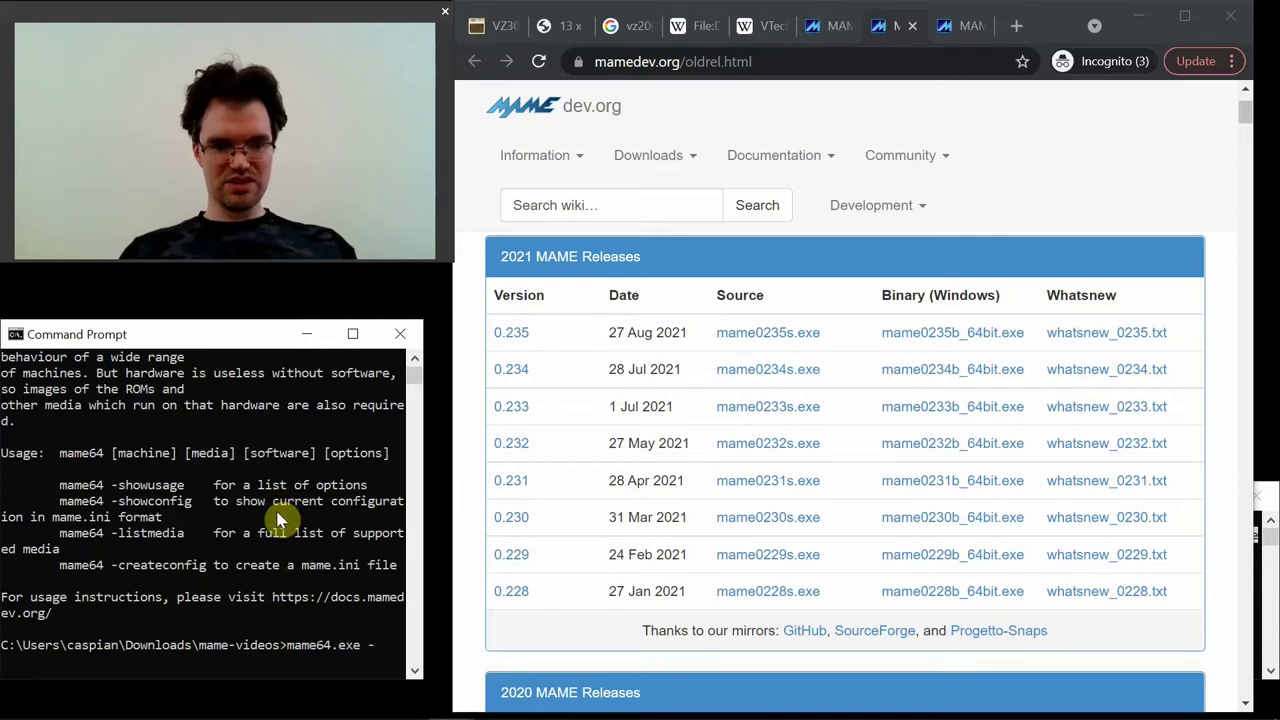
text(showusage)
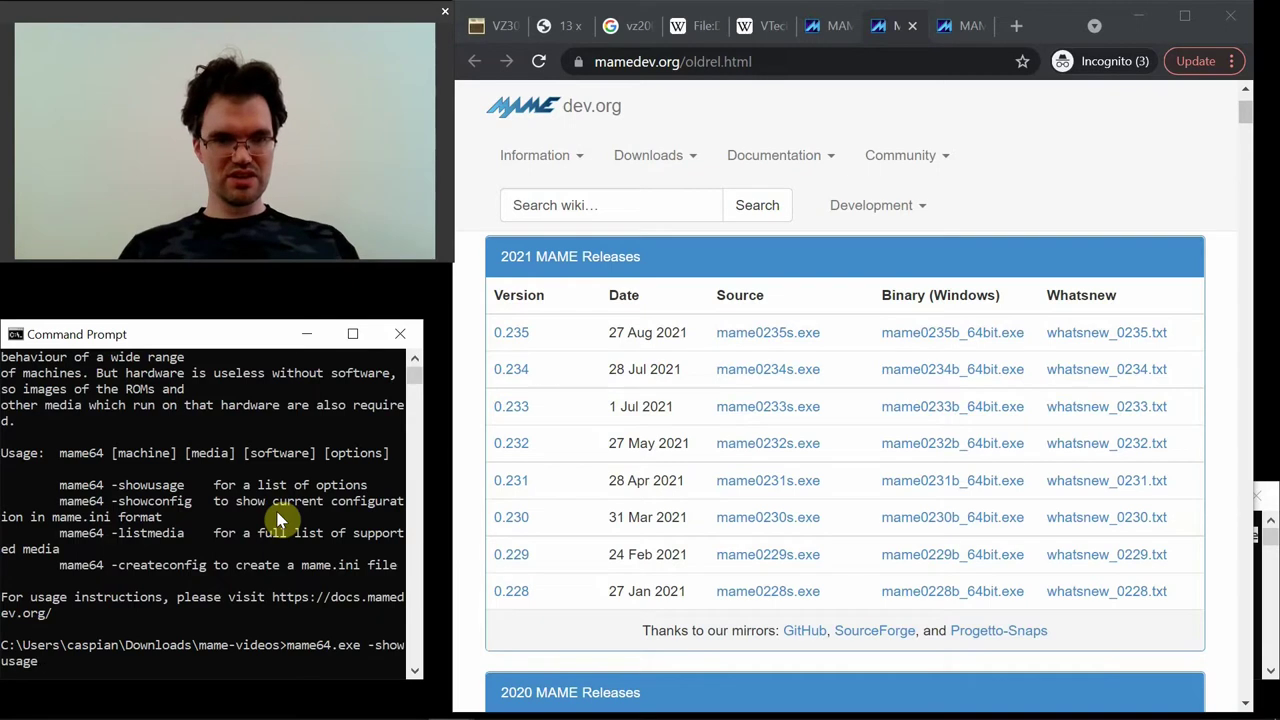
key(Return)
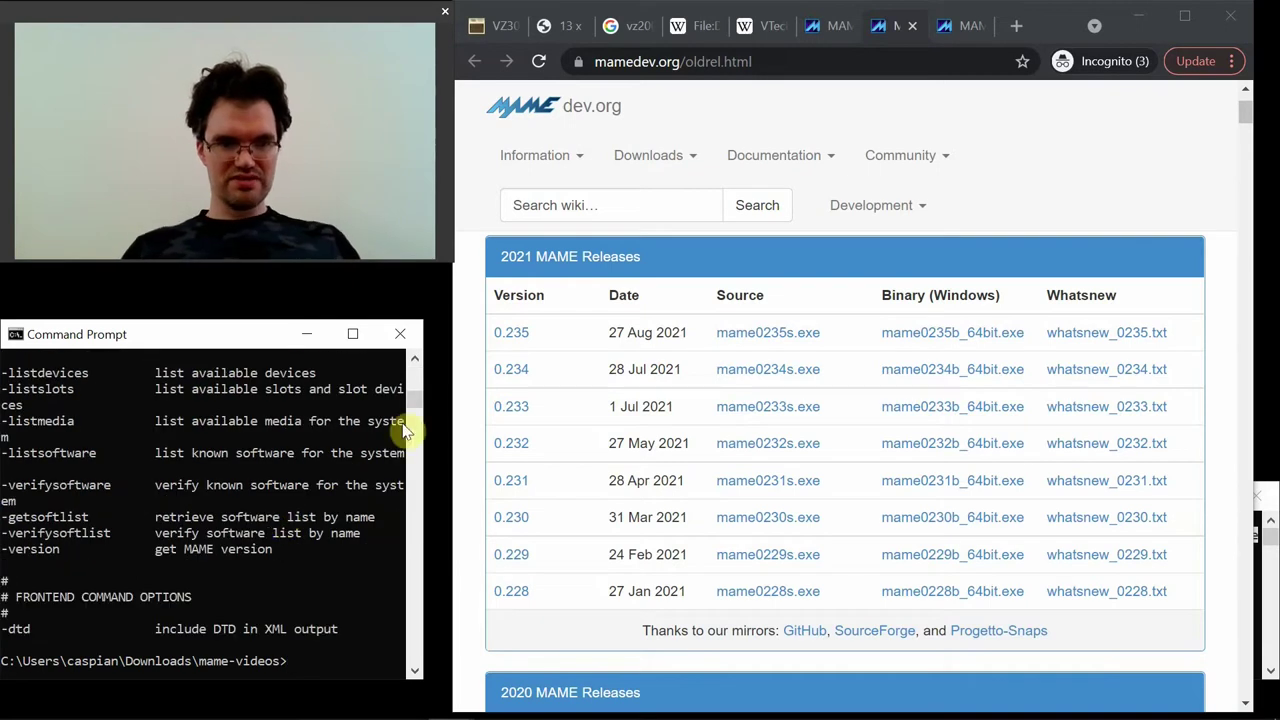
drag(415, 408, 415, 404)
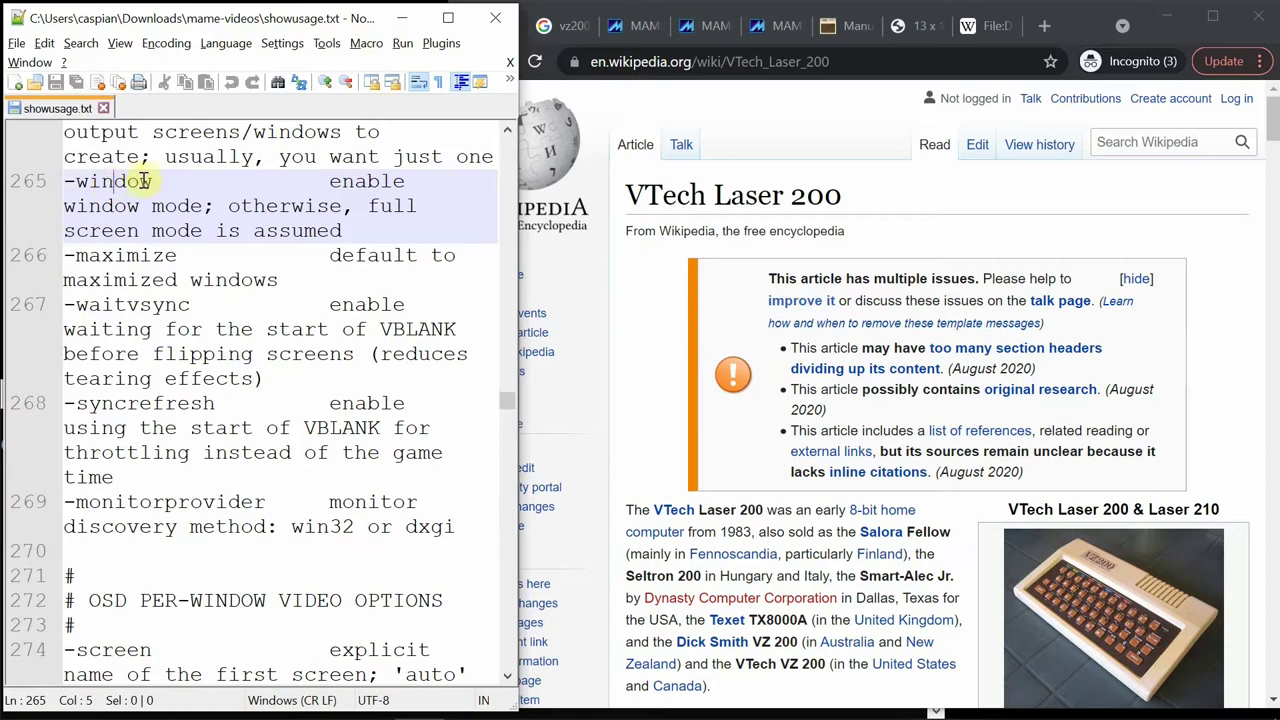
Highlight the -window option in showusage.txt, and shrink the text editor window to bring the Command Prompt into use
drag(152, 183, 66, 188)
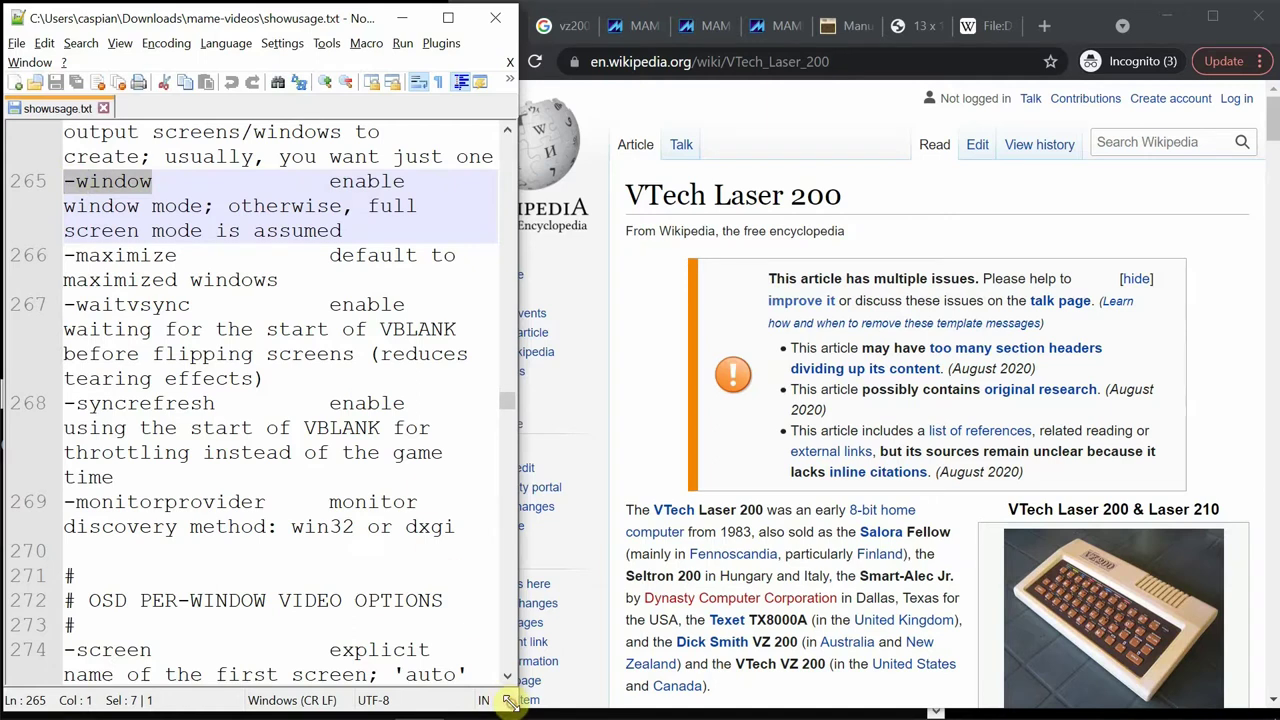
drag(514, 704, 516, 343)
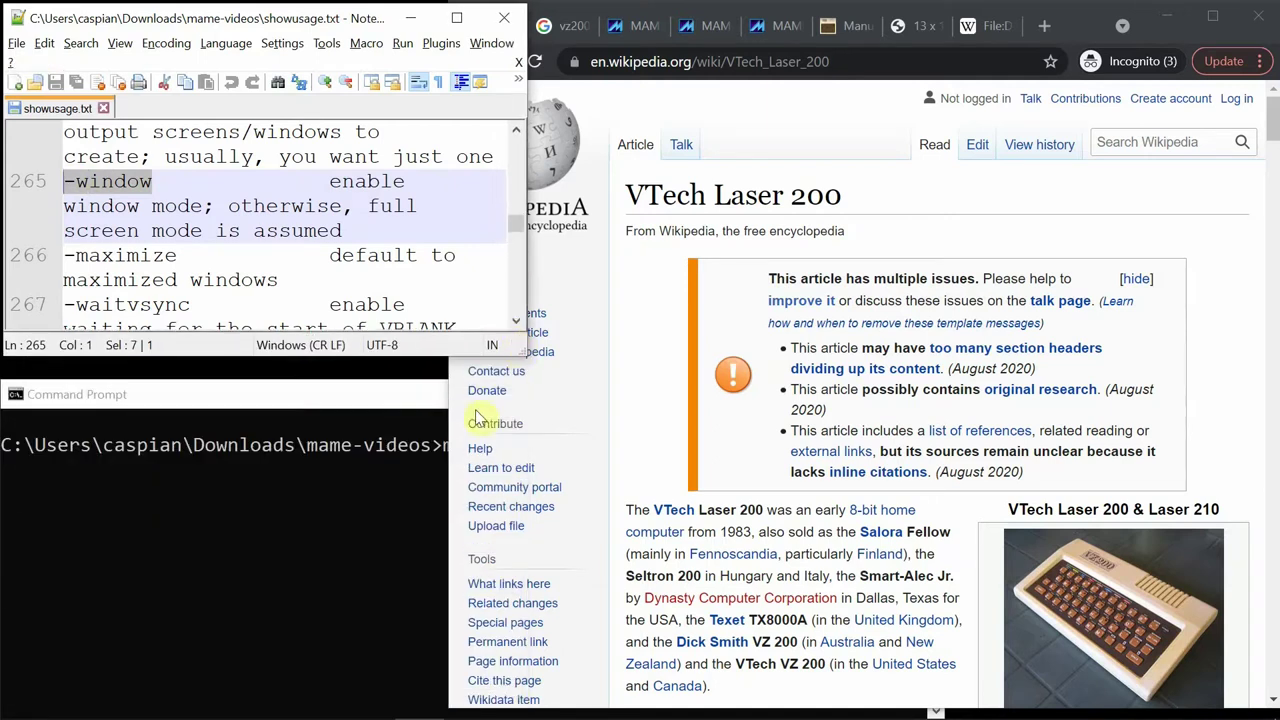
click(418, 400)
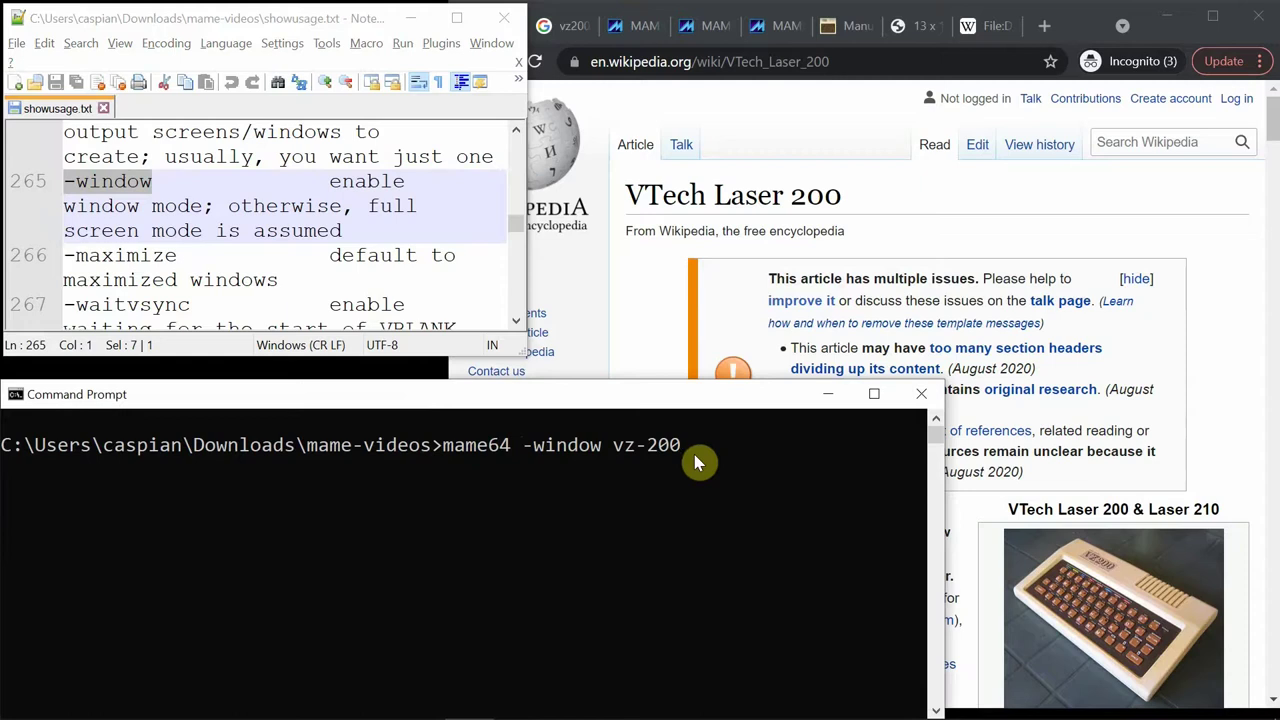
Run mame64 -window vz-200 and examine the suggested machine names, marking vz200
key(Return)
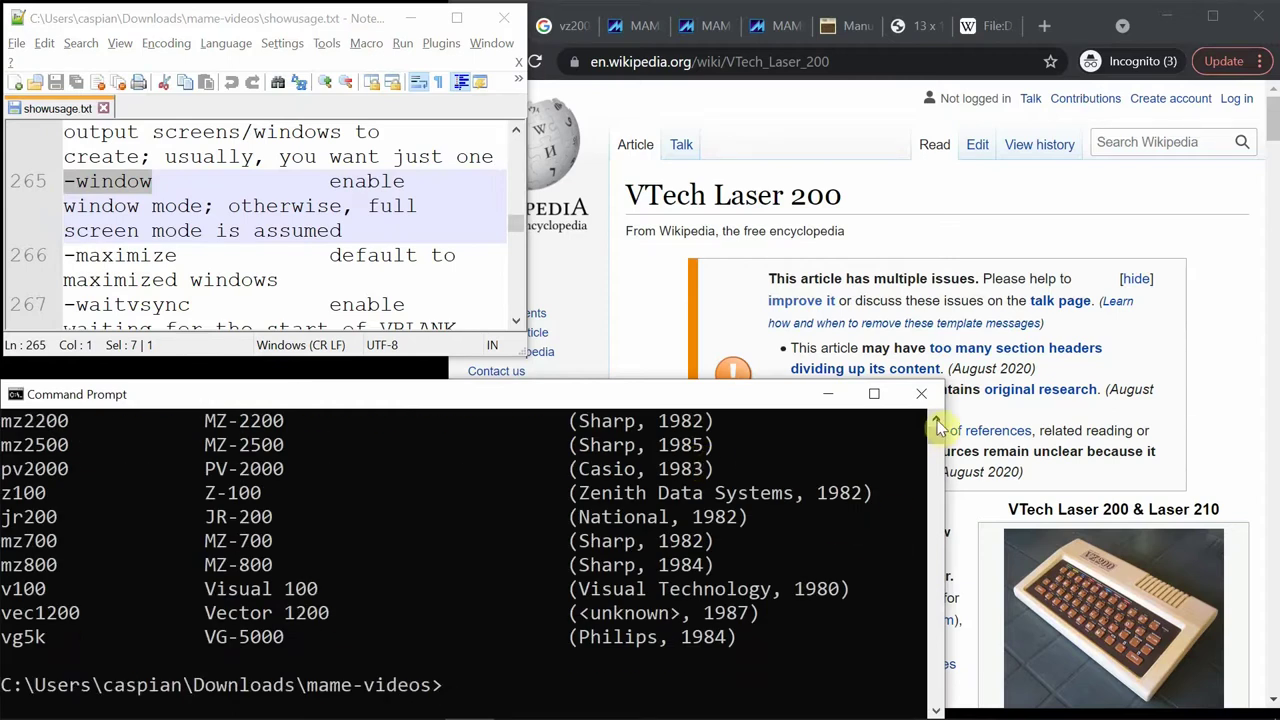
scroll(938, 420, up, 4)
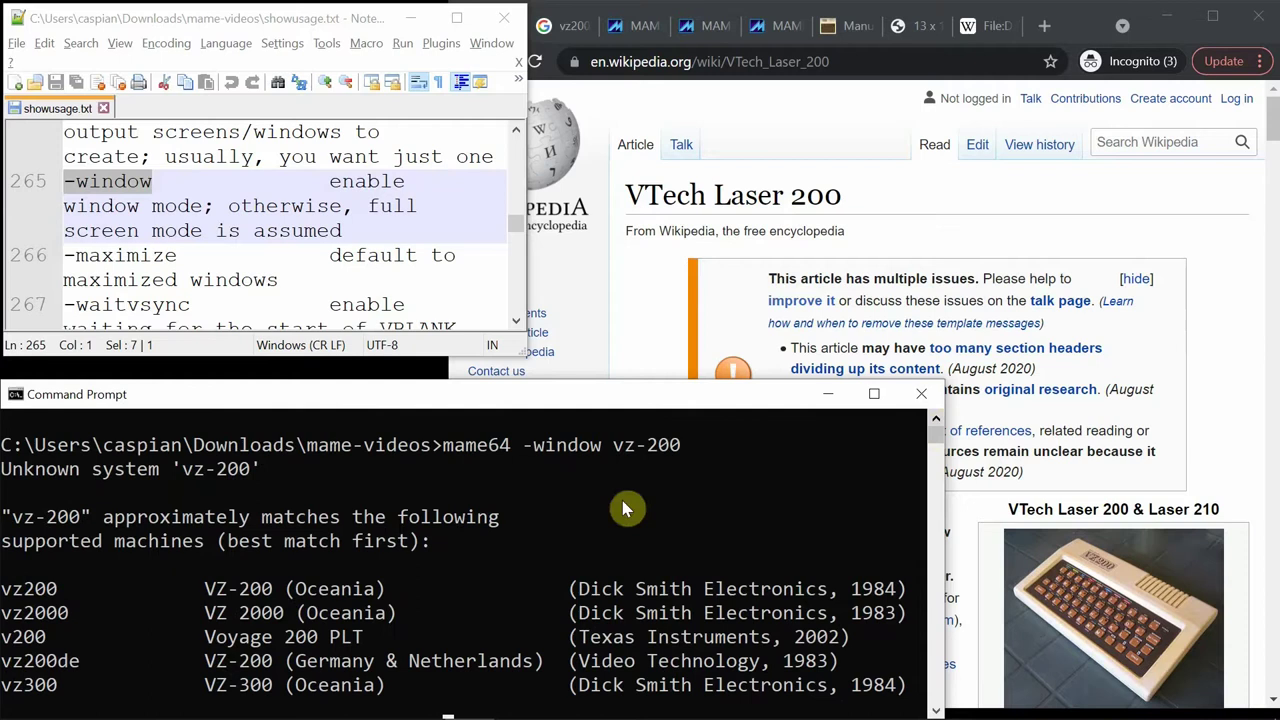
click(56, 590)
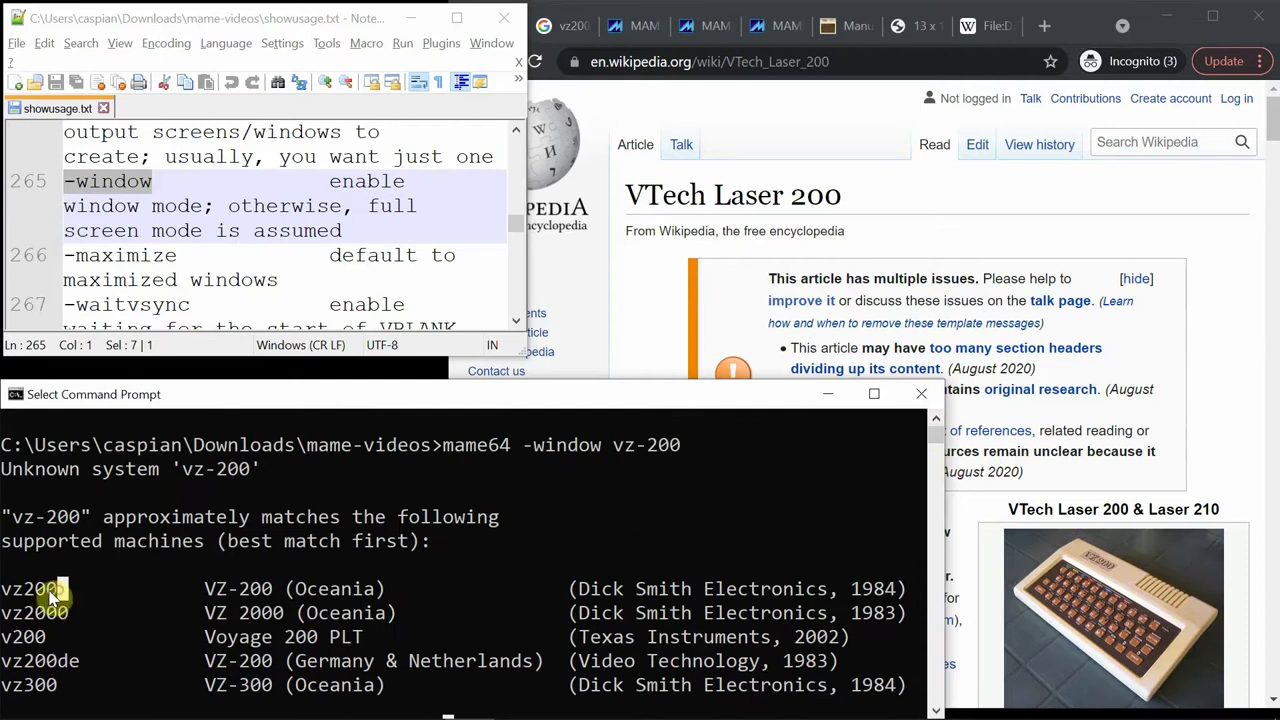
drag(52, 590, 10, 593)
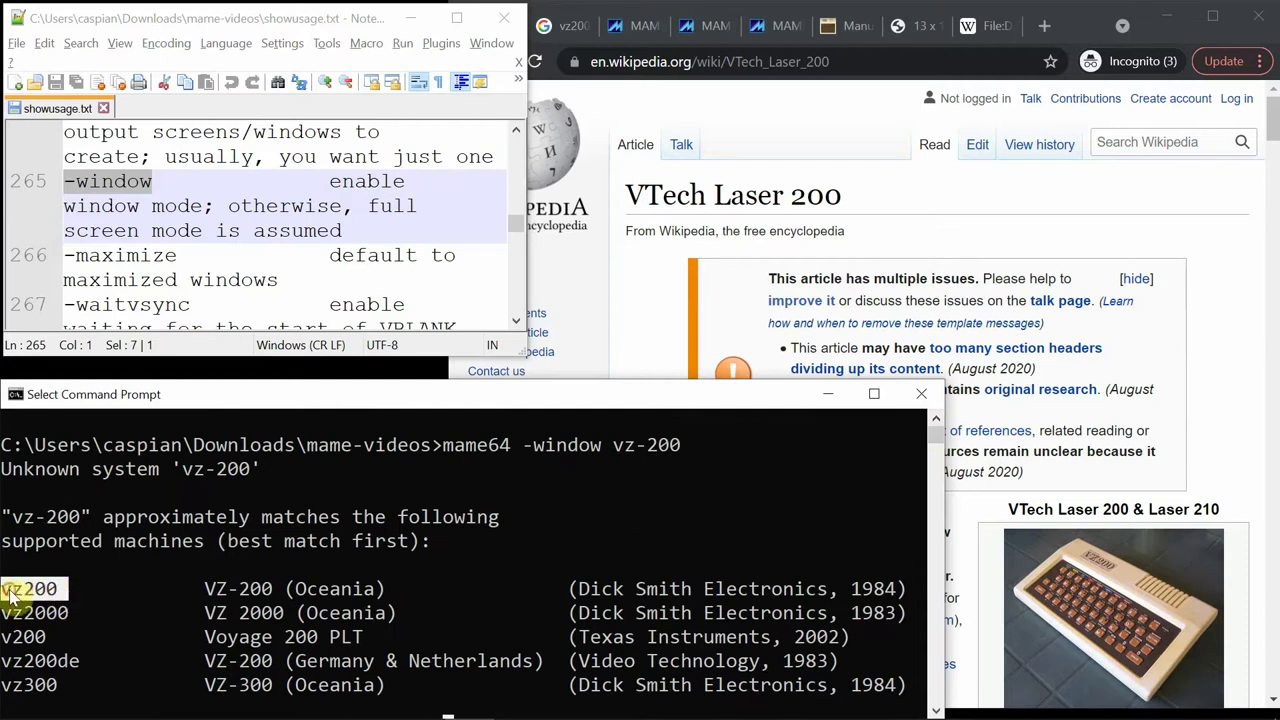
right_click(98, 593)
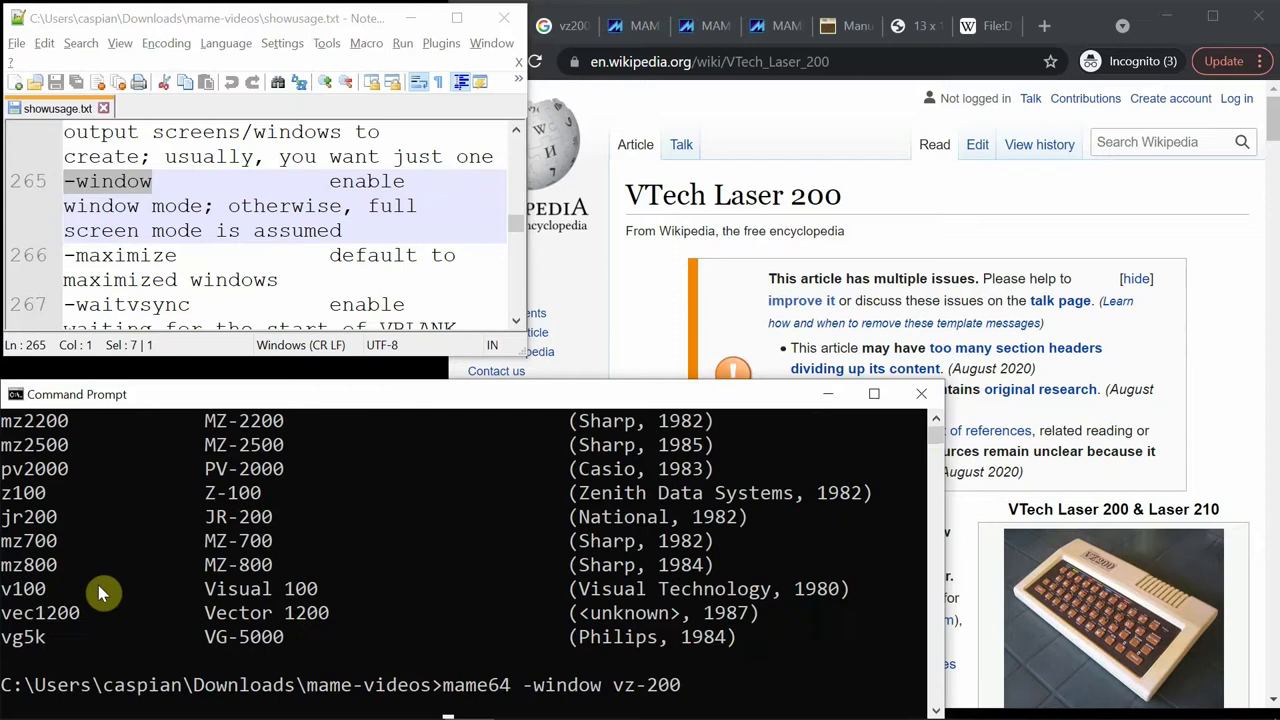
Remove the hyphen from the machine name in the previous command and run mame64 -window vz200
key(Left)
key(Left)
key(Left)
key(BackSpace)
key(Right)
key(Right)
key(Right)
text(0)
key(BackSpace)
key(Return)
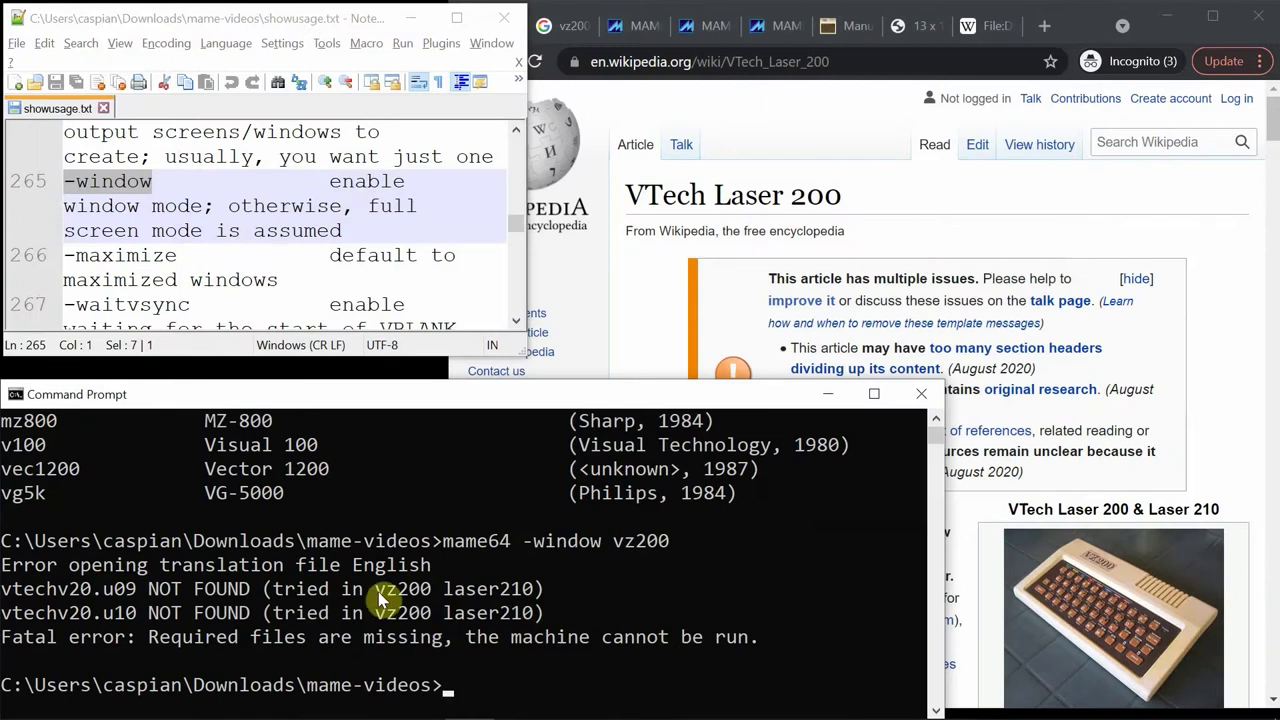
Mark the ROM set names vz200 and laser210 in the output, and create a folder named vz inside mame-videos
drag(378, 592, 527, 595)
click(516, 660)
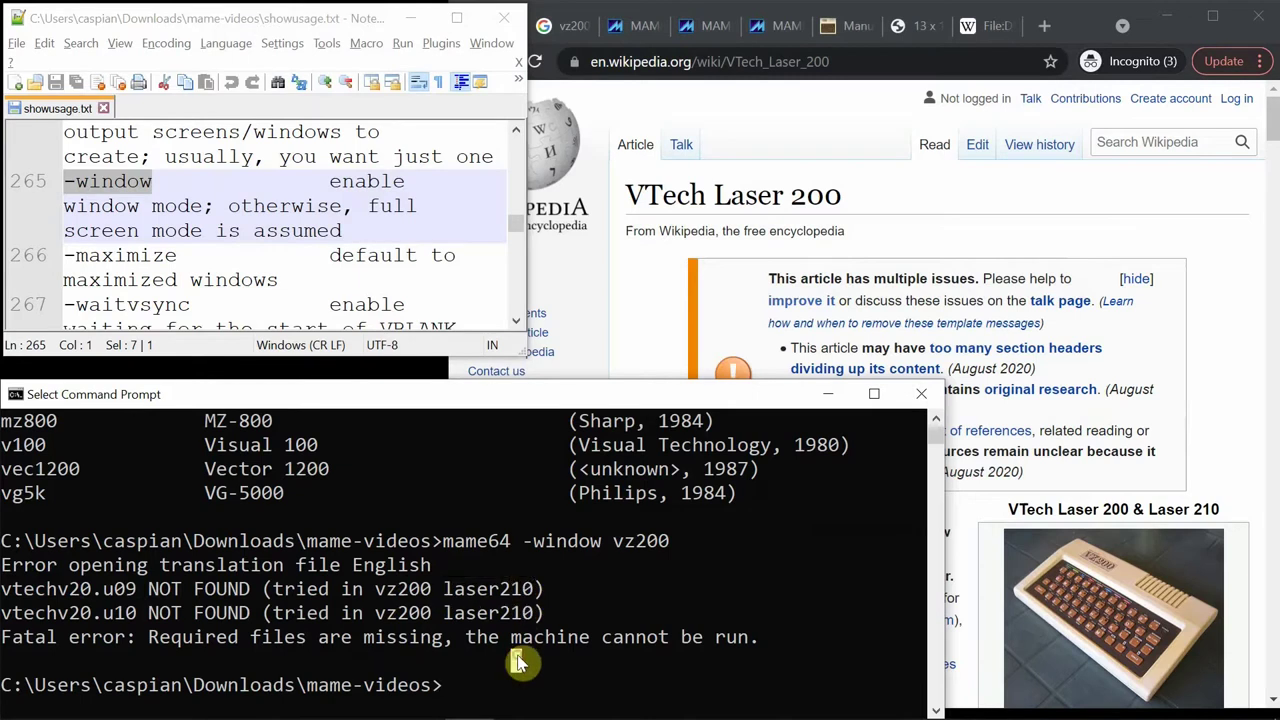
key(Escape)
text(mkdir)
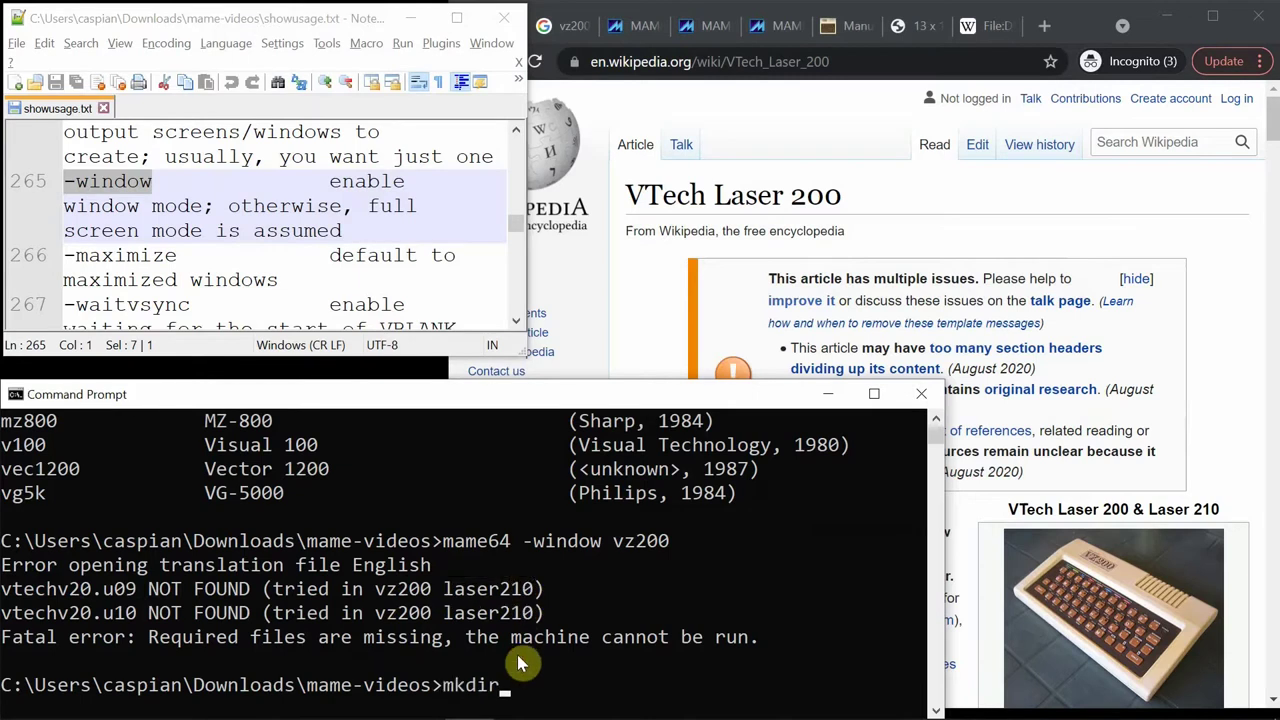
text( vz)
key(Return)
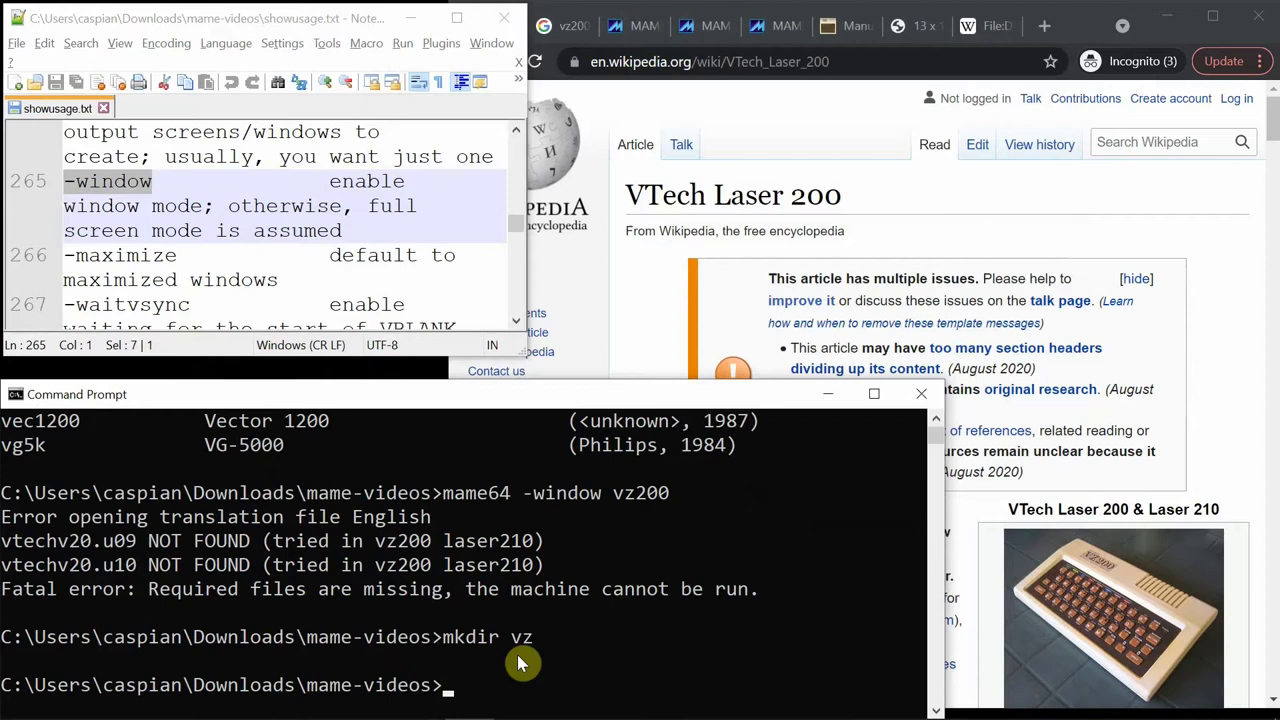
Copy laser210.zip from files\MAME_0.228_ROMs_merged into the vz folder
text(copy)
text(files\mame)
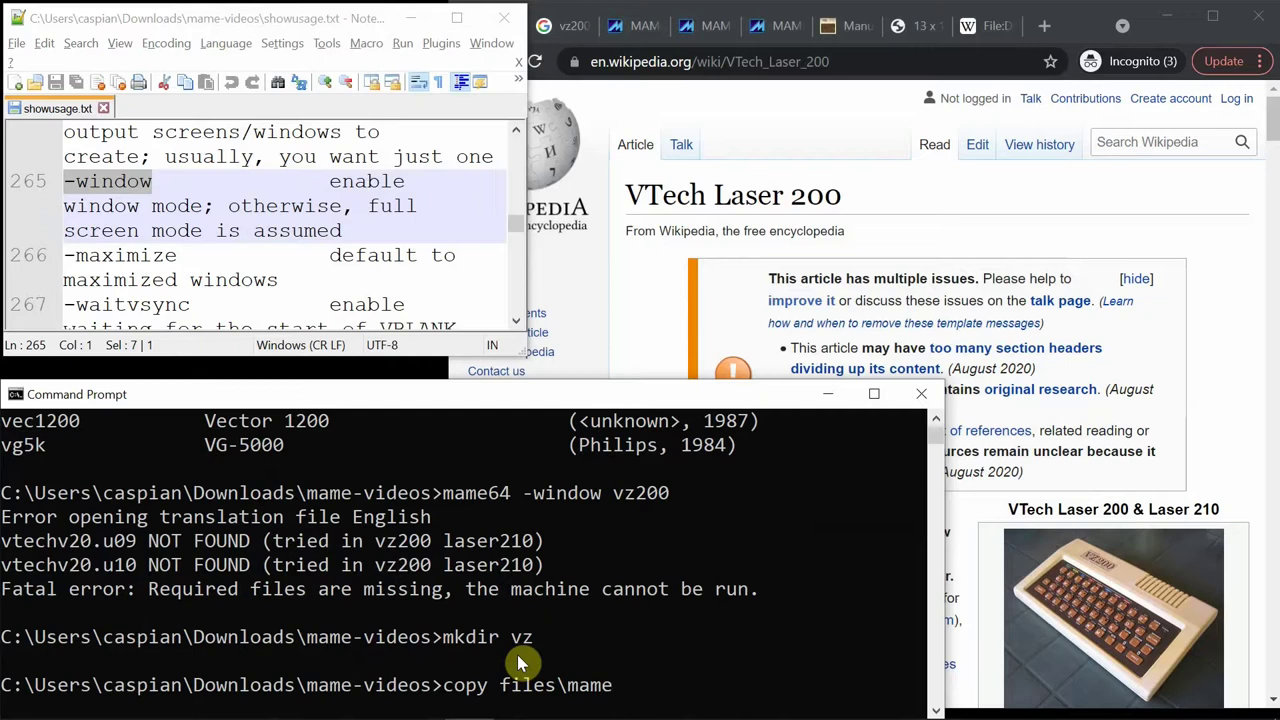
key(Tab)
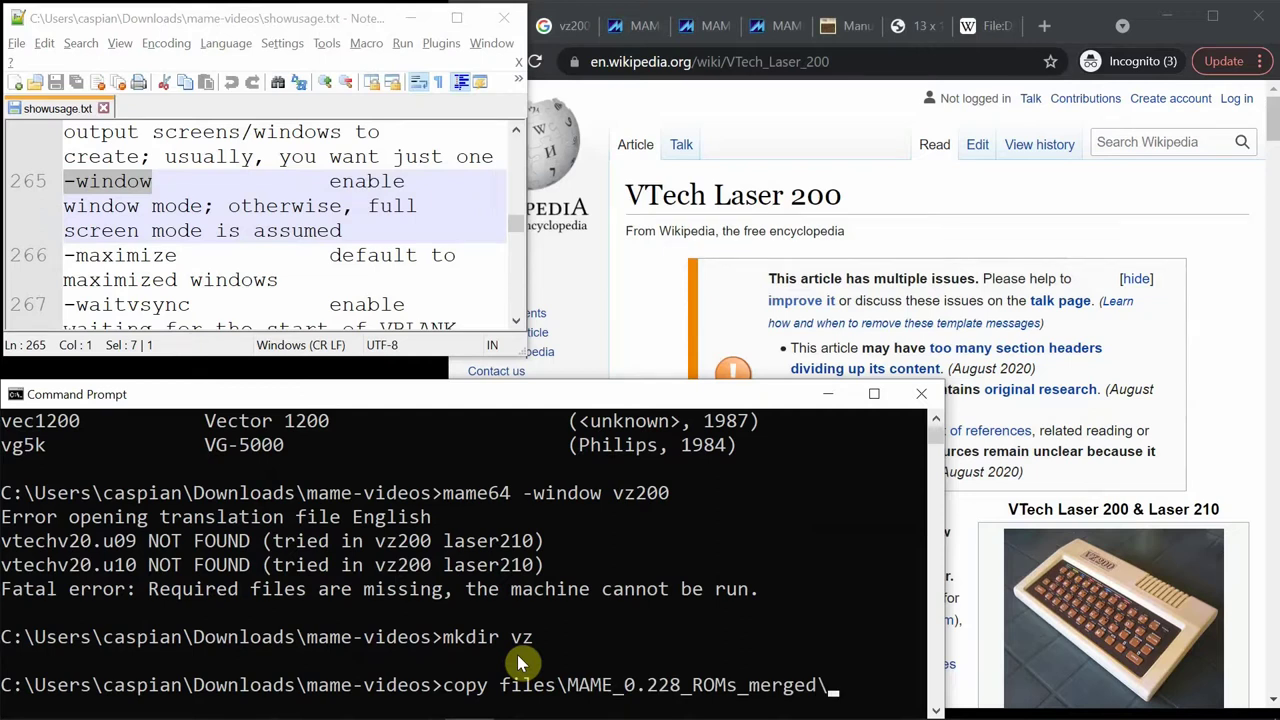
text(\vz2)
text(0)
key(BackSpace)
key(BackSpace)
key(BackSpace)
key(BackSpace)
text(laser2)
key(Tab)
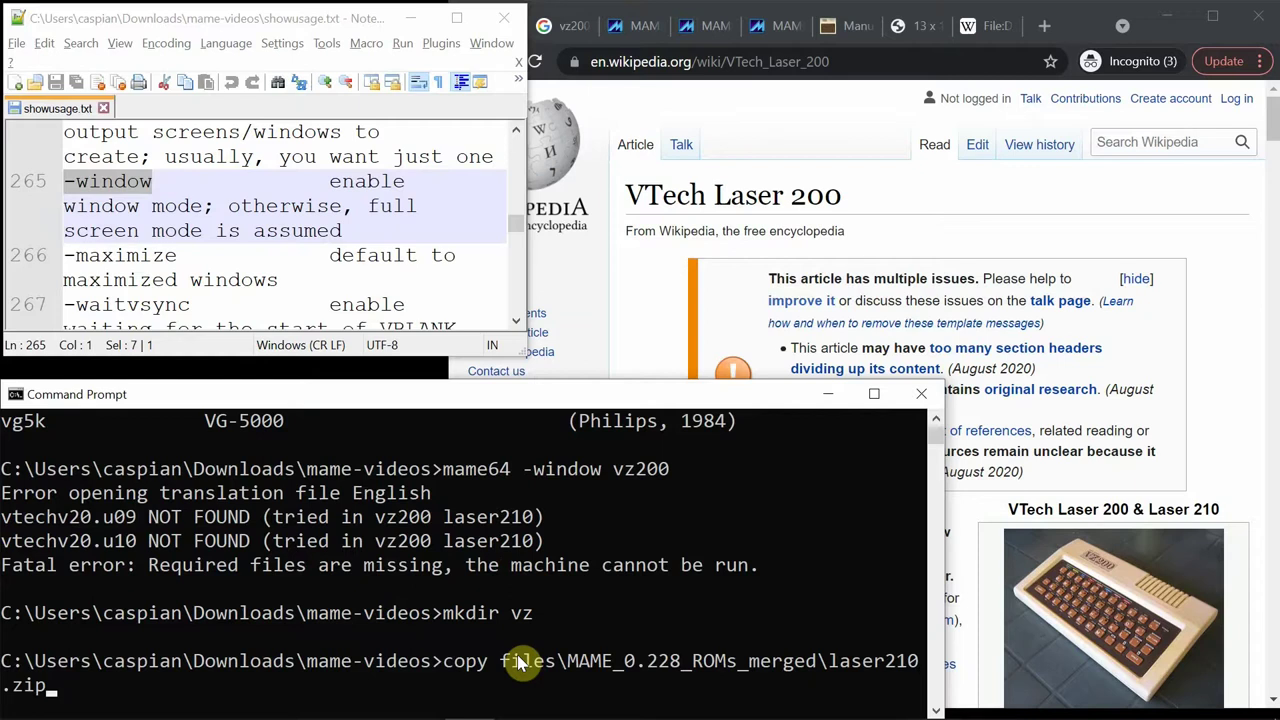
text(vz)
key(Return)
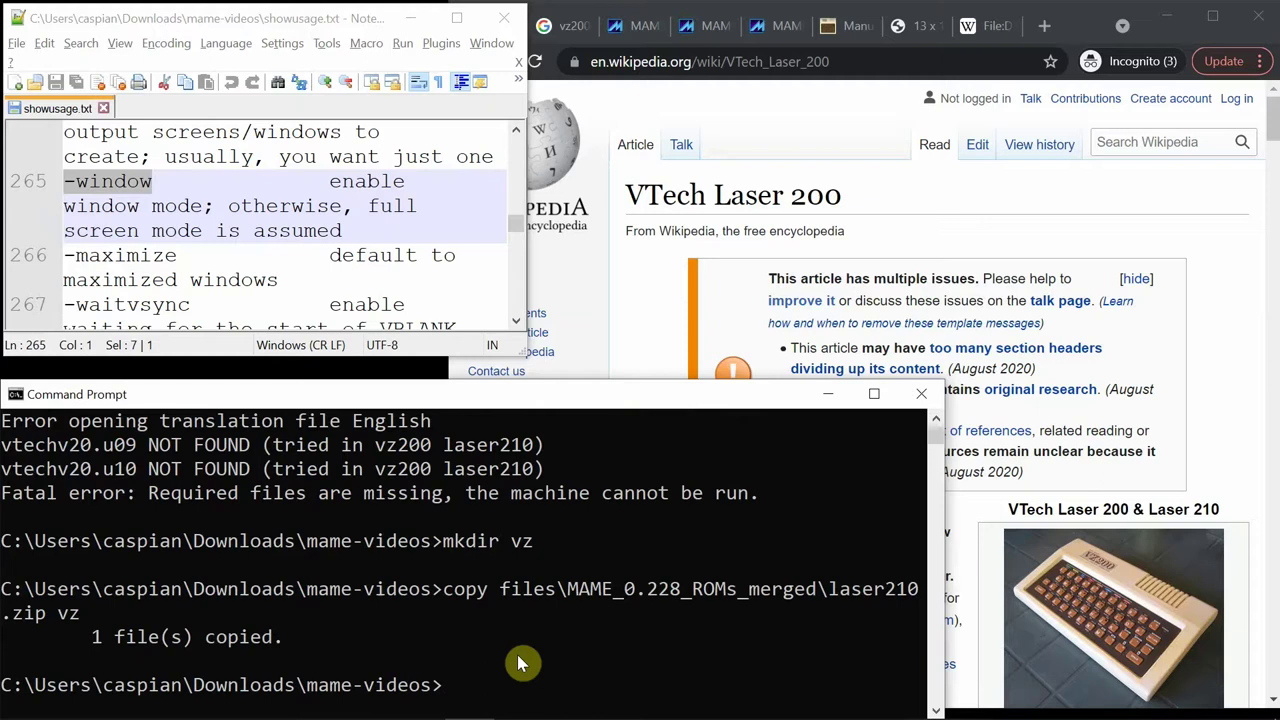
Launch the VZ-200 with mame64 -window -rompath vz vz200 and continue past its system information screen to BASIC
text(mame64 -window vz200)
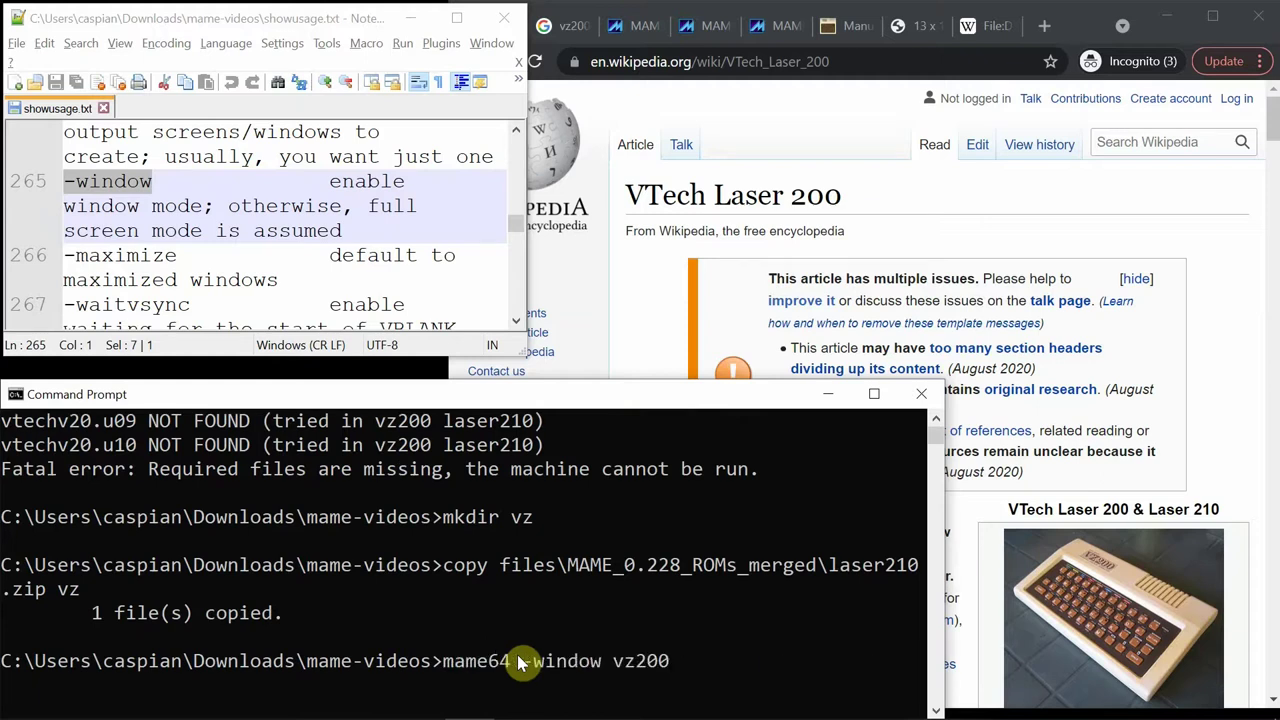
key(Left)
key(Left)
key(Left)
key(Left)
key(Left)
key(Left)
key(Left)
text(-rom)
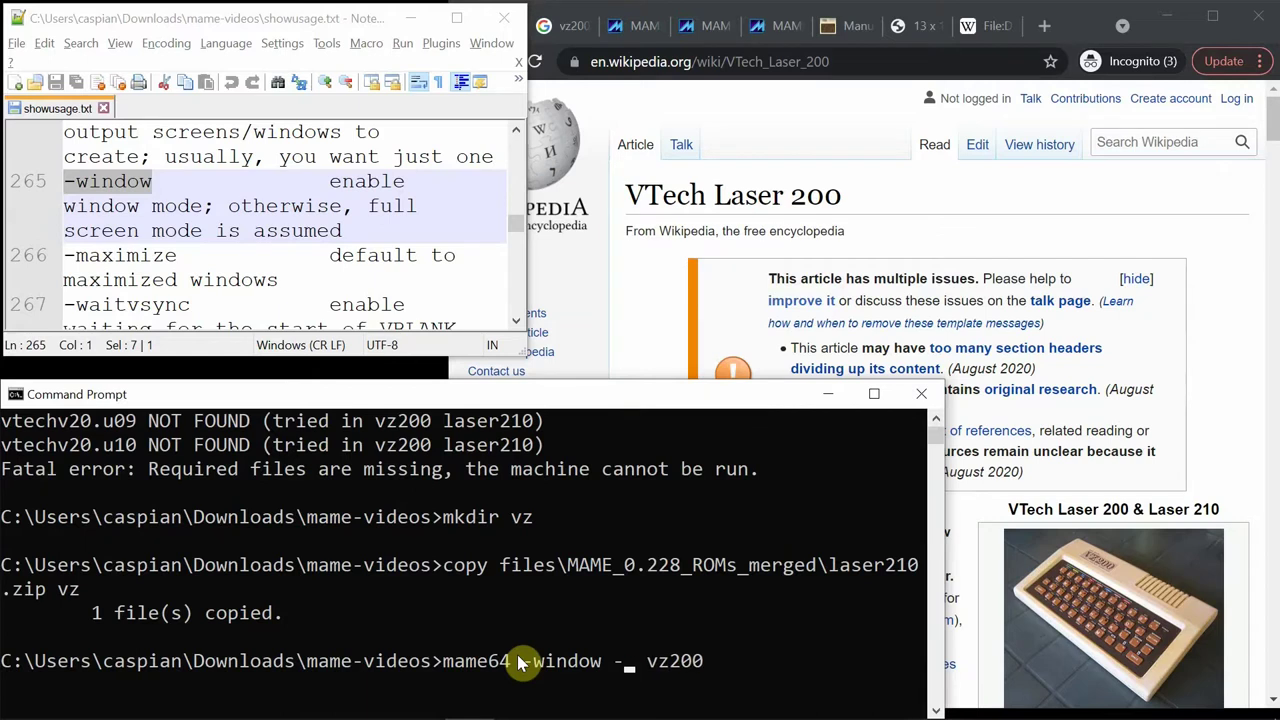
text(path )
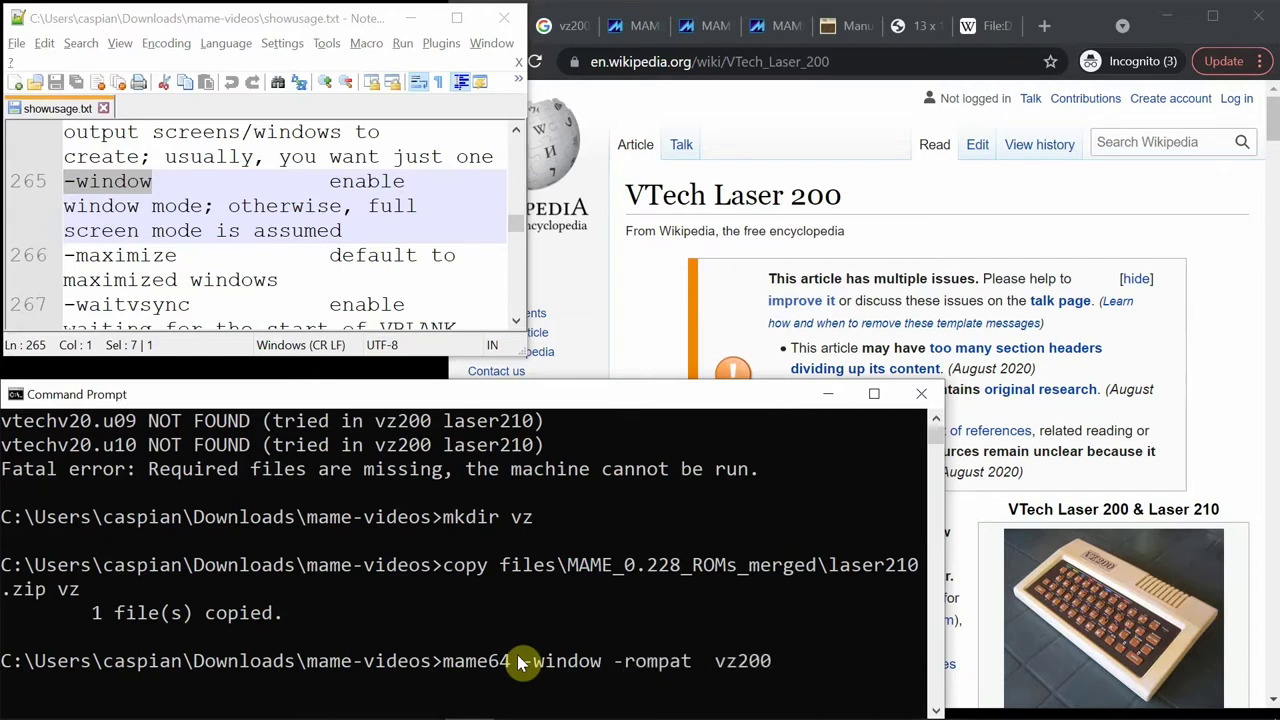
text(vz)
key(Return)
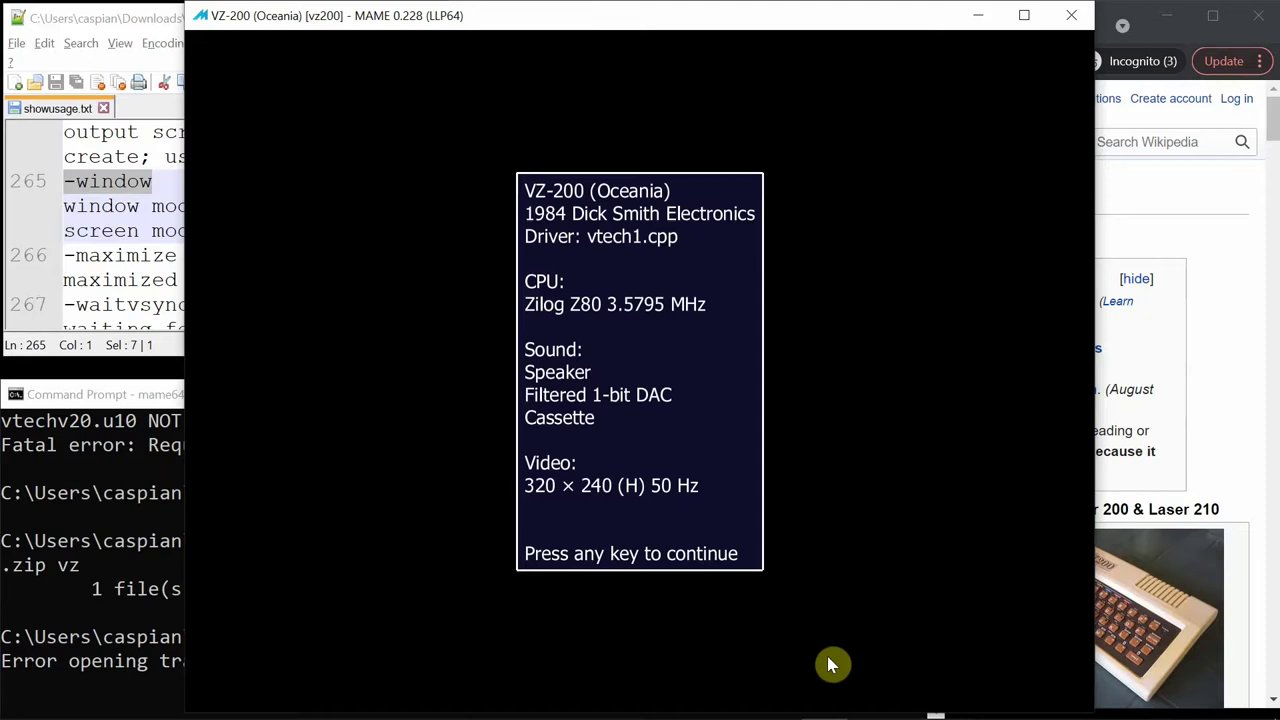
key(Return)
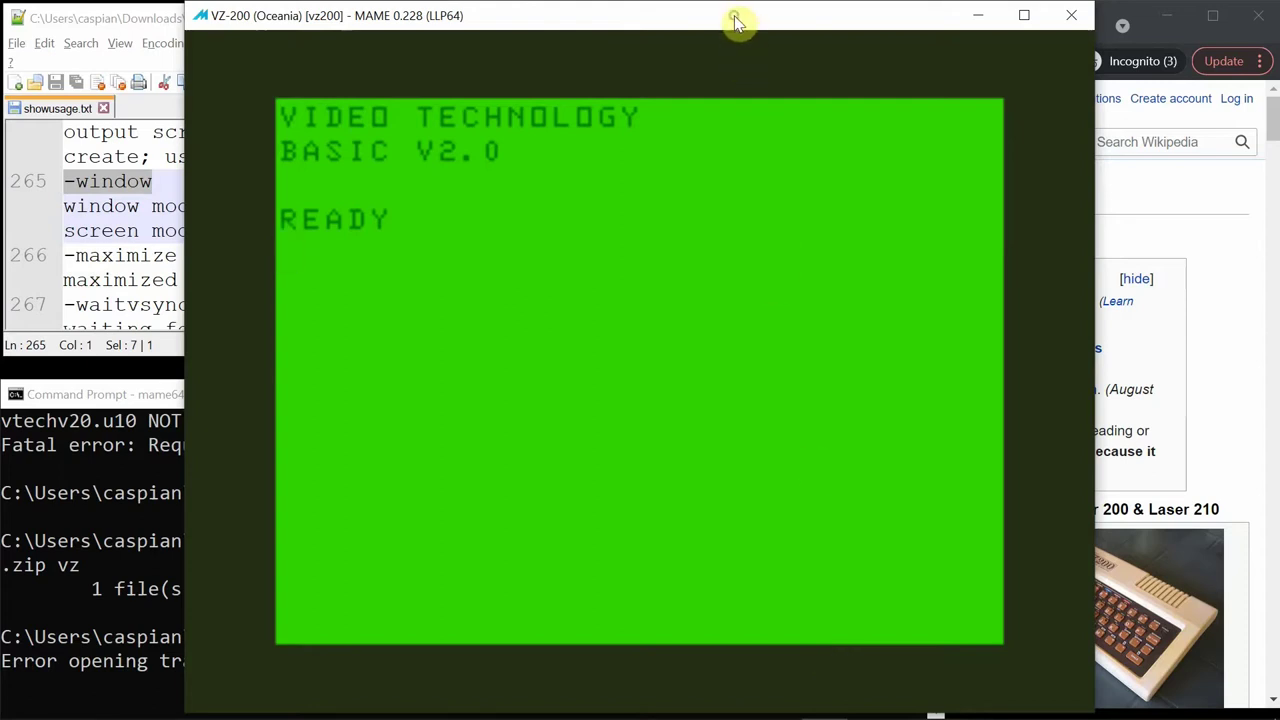
Move the emulator window aside, read Wikipedia's VTech Laser 200 article down to its BASIC section, and view the VZ200 RAM expansion photo
drag(735, 22, 551, 20)
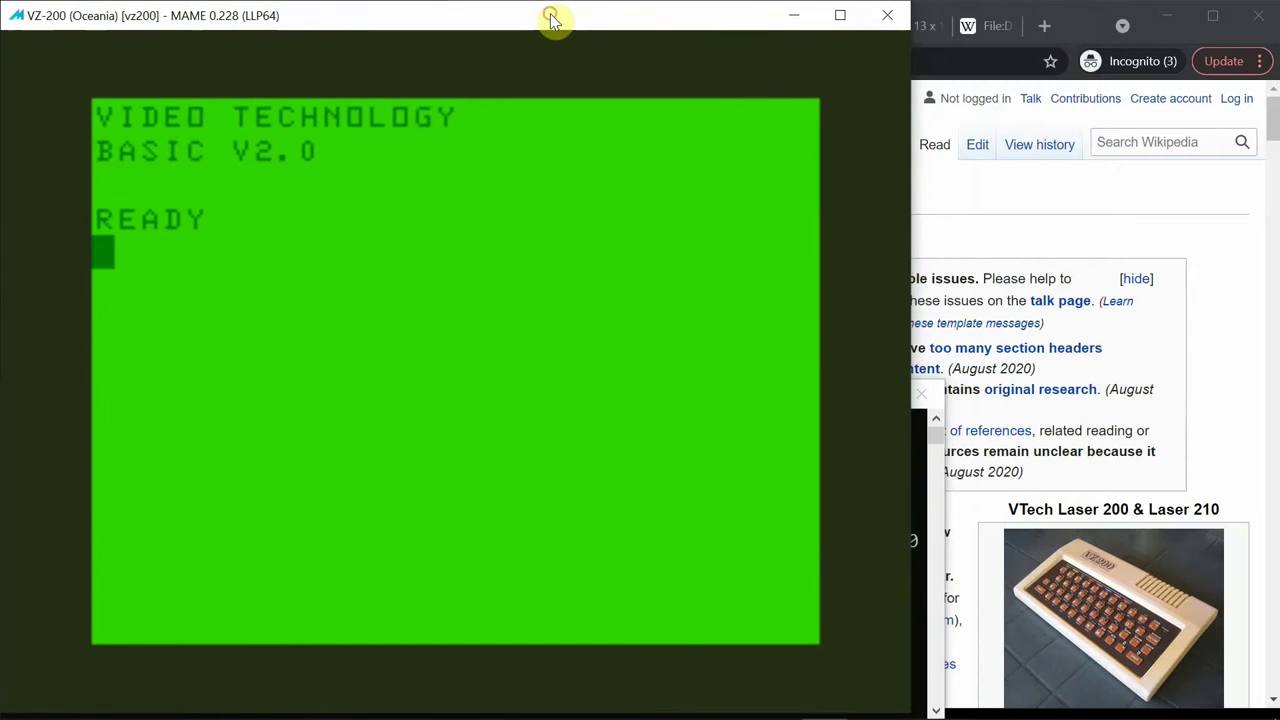
click(1097, 240)
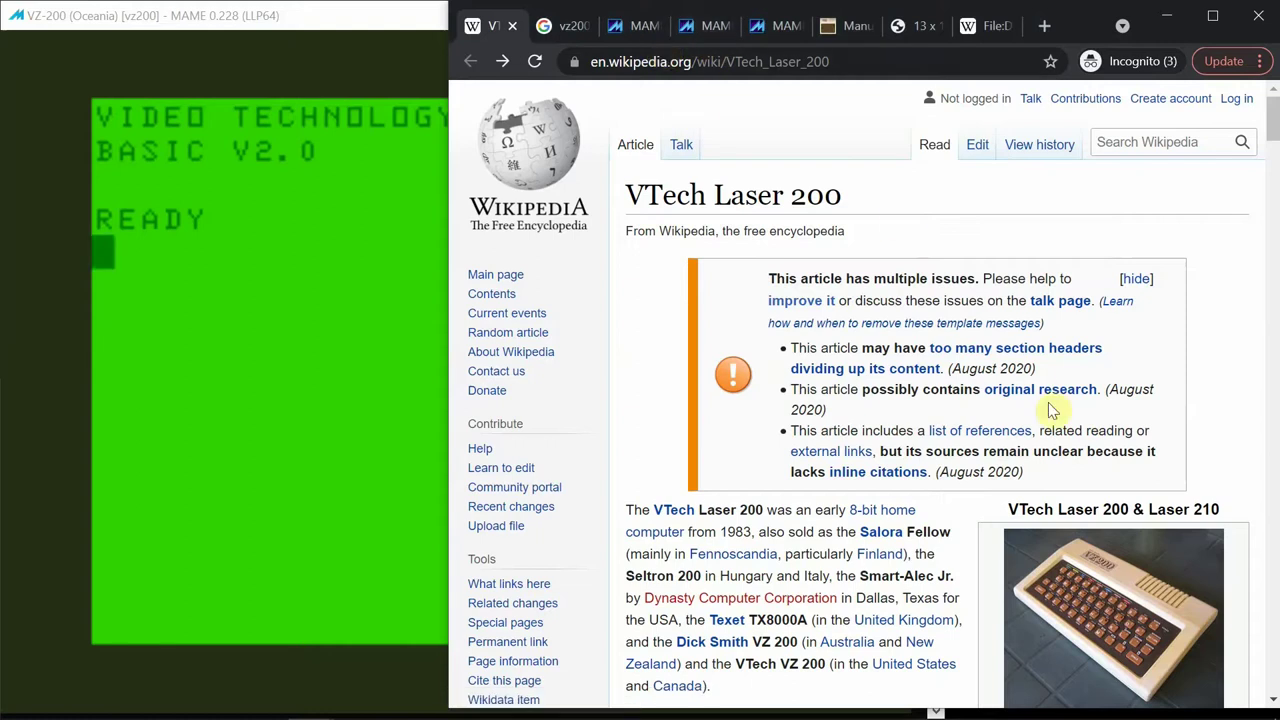
scroll(1008, 458, down, 7)
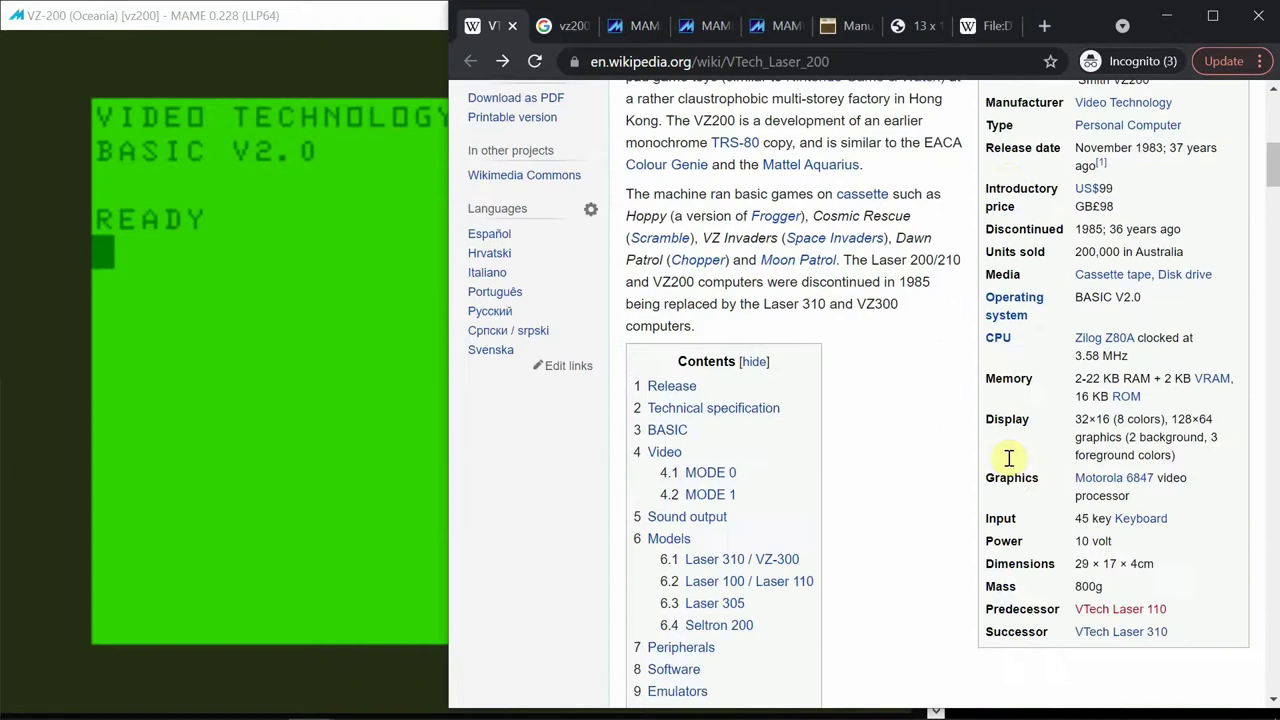
scroll(1008, 458, down, 12)
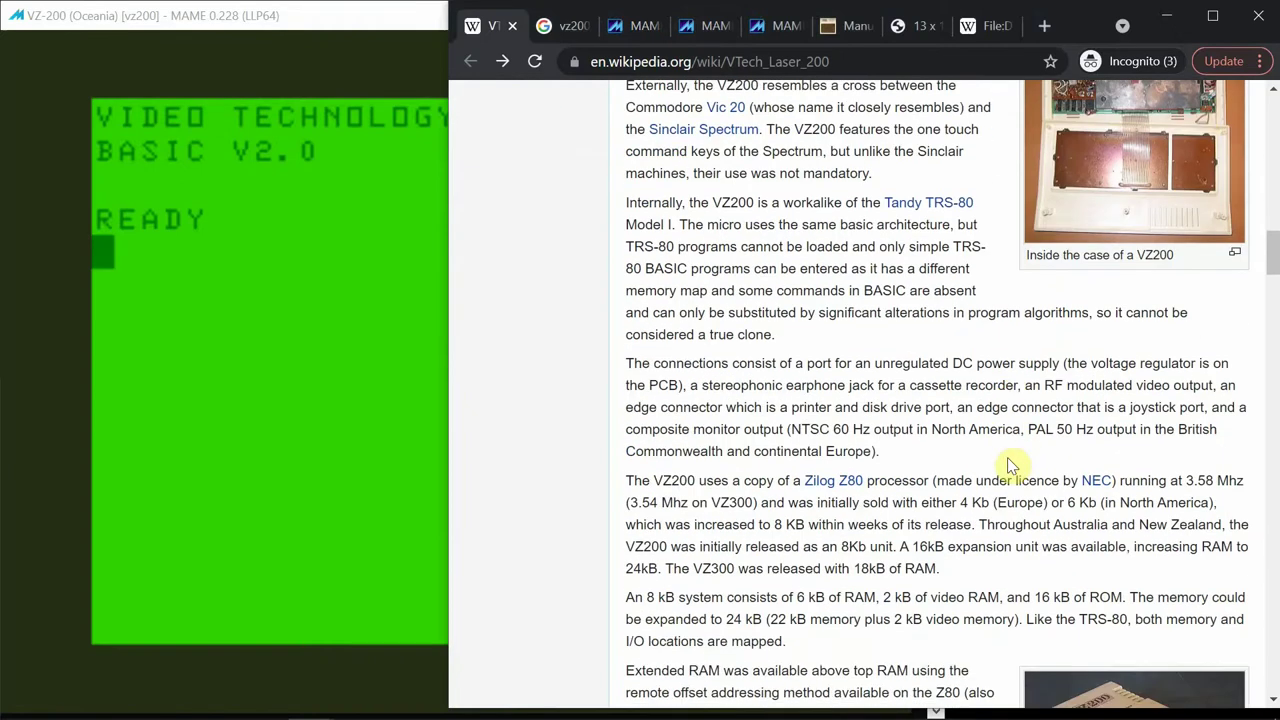
scroll(1008, 465, down, 8)
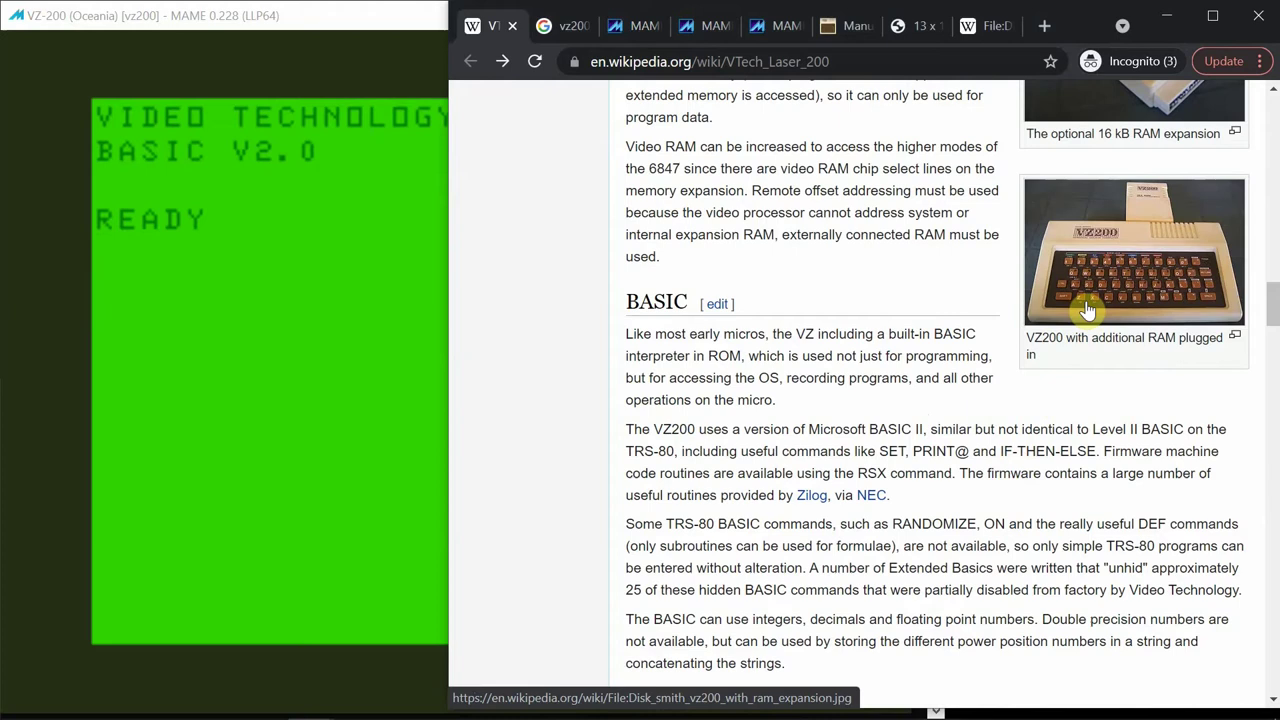
click(983, 30)
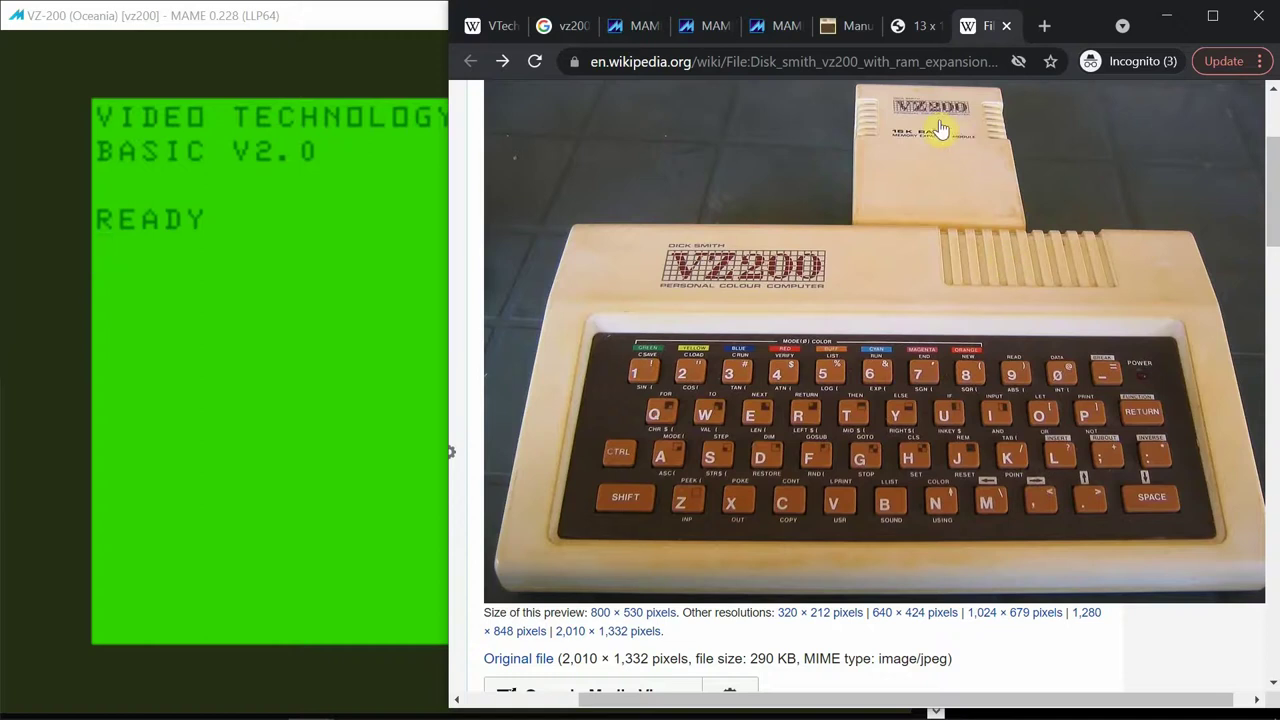
Check the manuals offered on vz200.org, and view the GRAPHICS CHARACTERS example in the downloaded VZ300 main unit manual
click(844, 37)
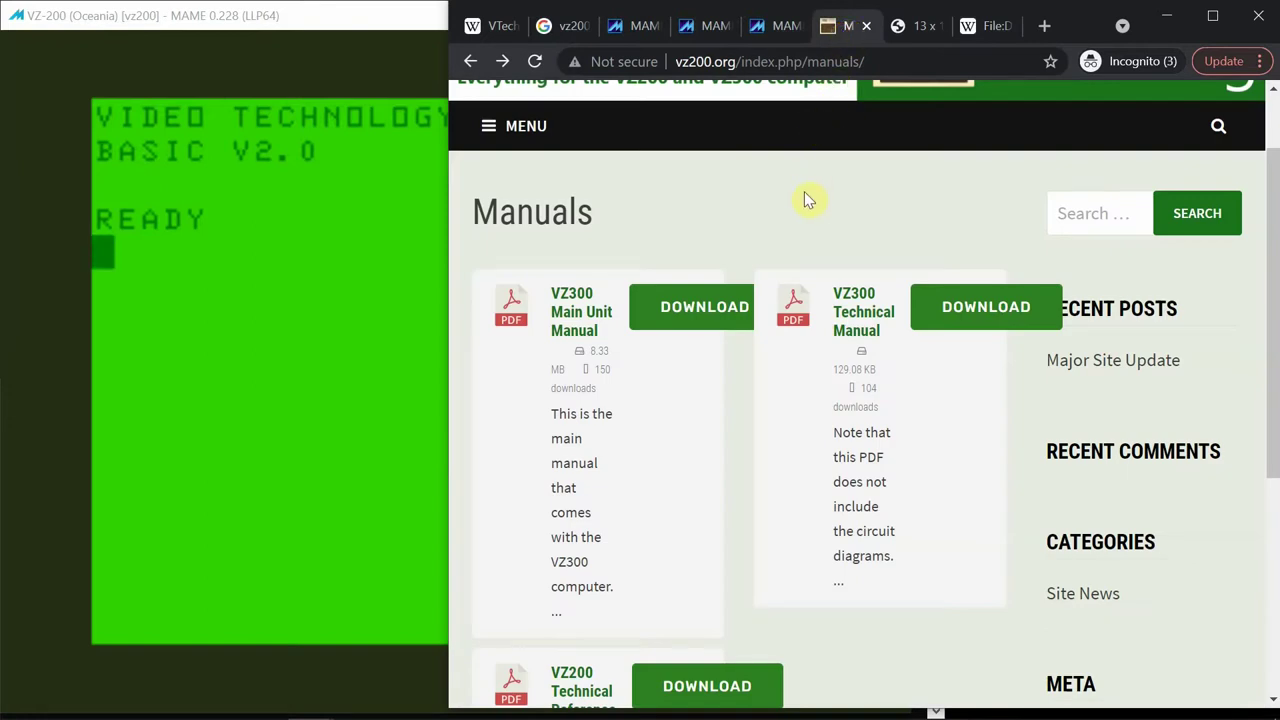
scroll(760, 505, down, 1)
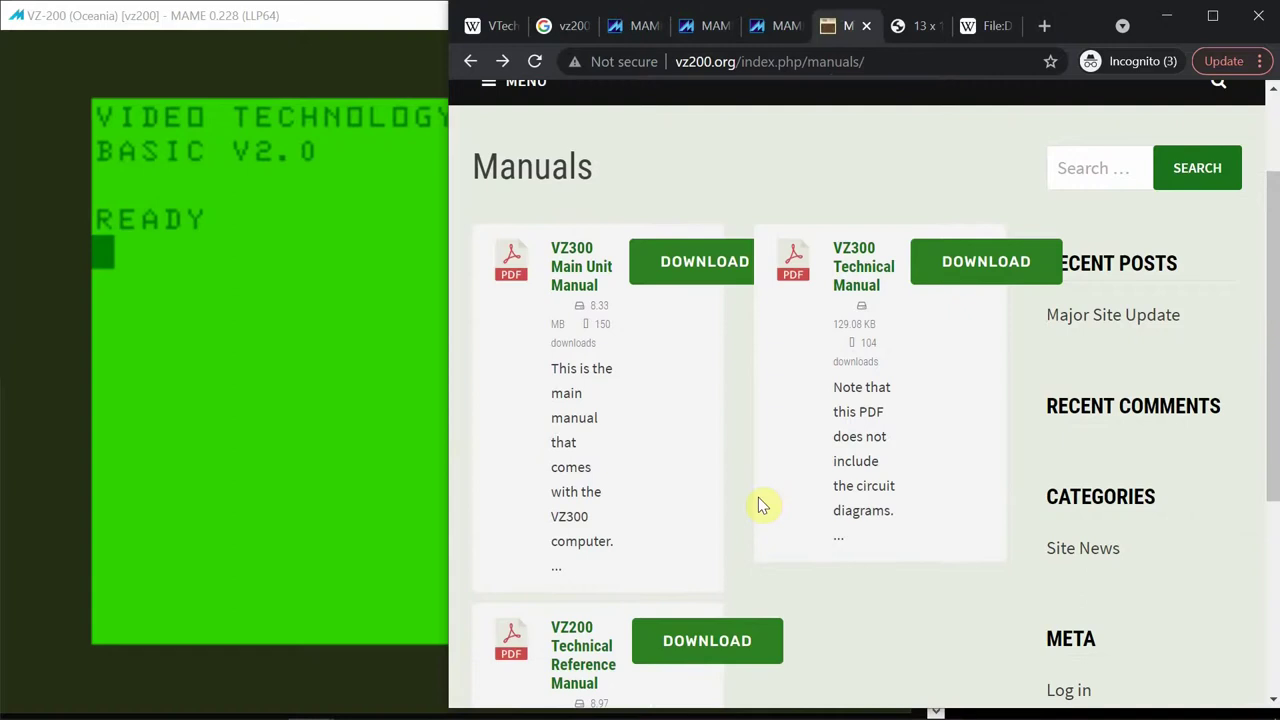
scroll(760, 505, down, 1)
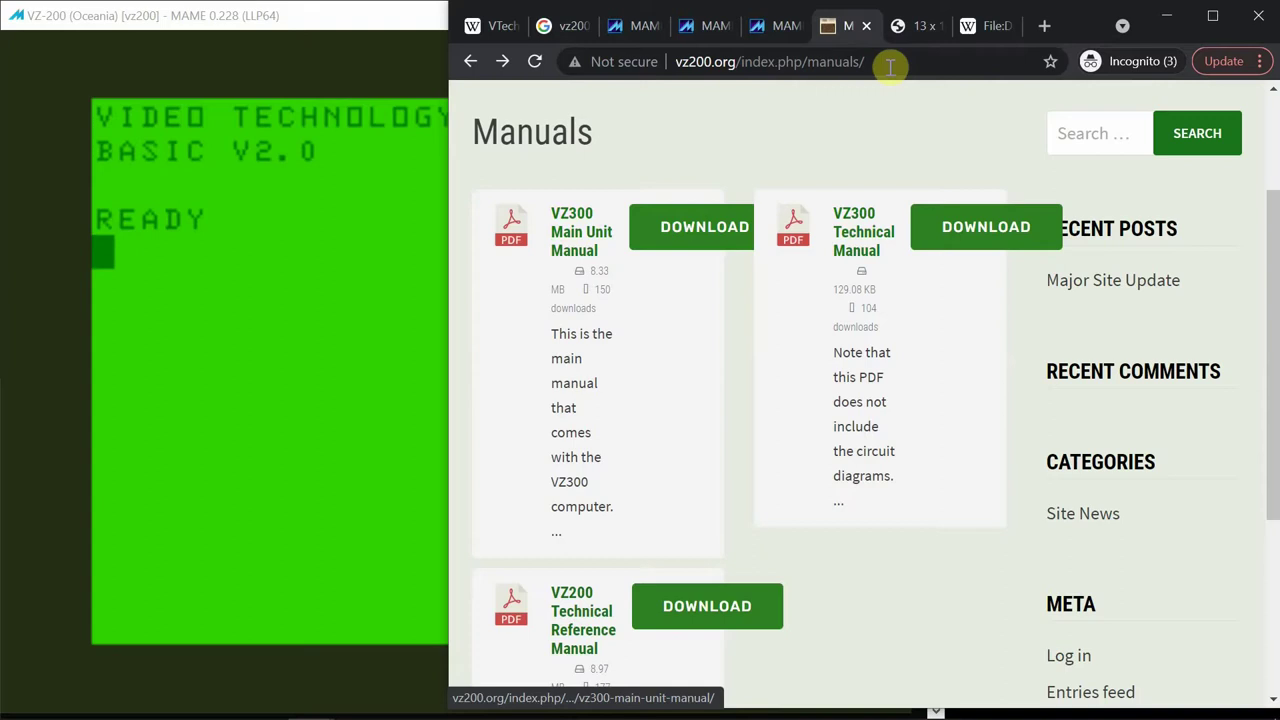
click(906, 36)
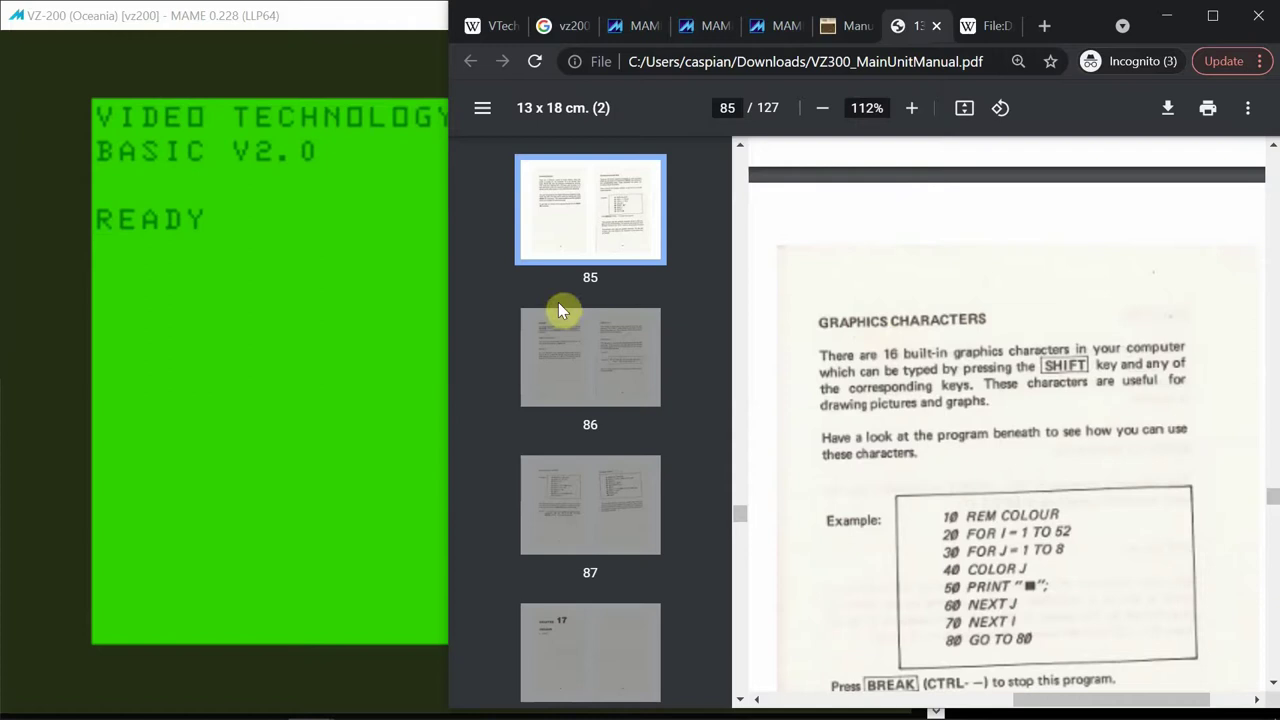
Enter the first BASIC program line, 10 REM COLOUR, in the VZ-200 emulator
click(355, 318)
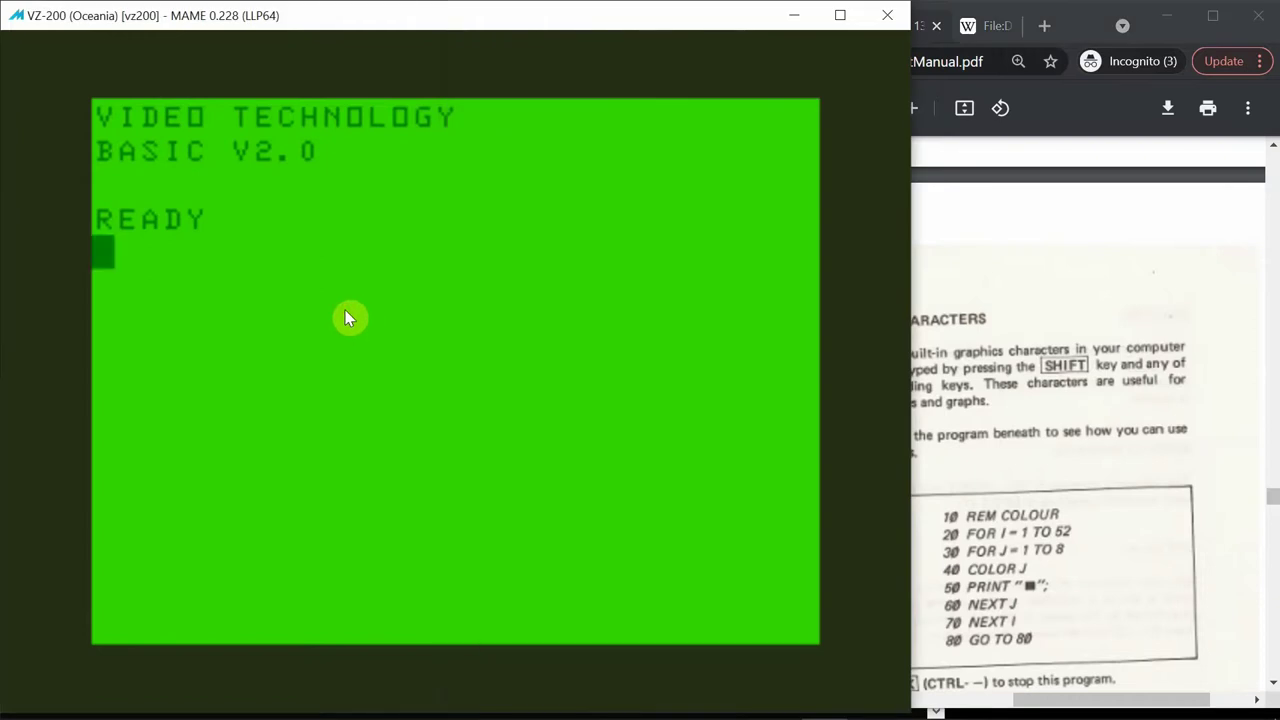
text(10 )
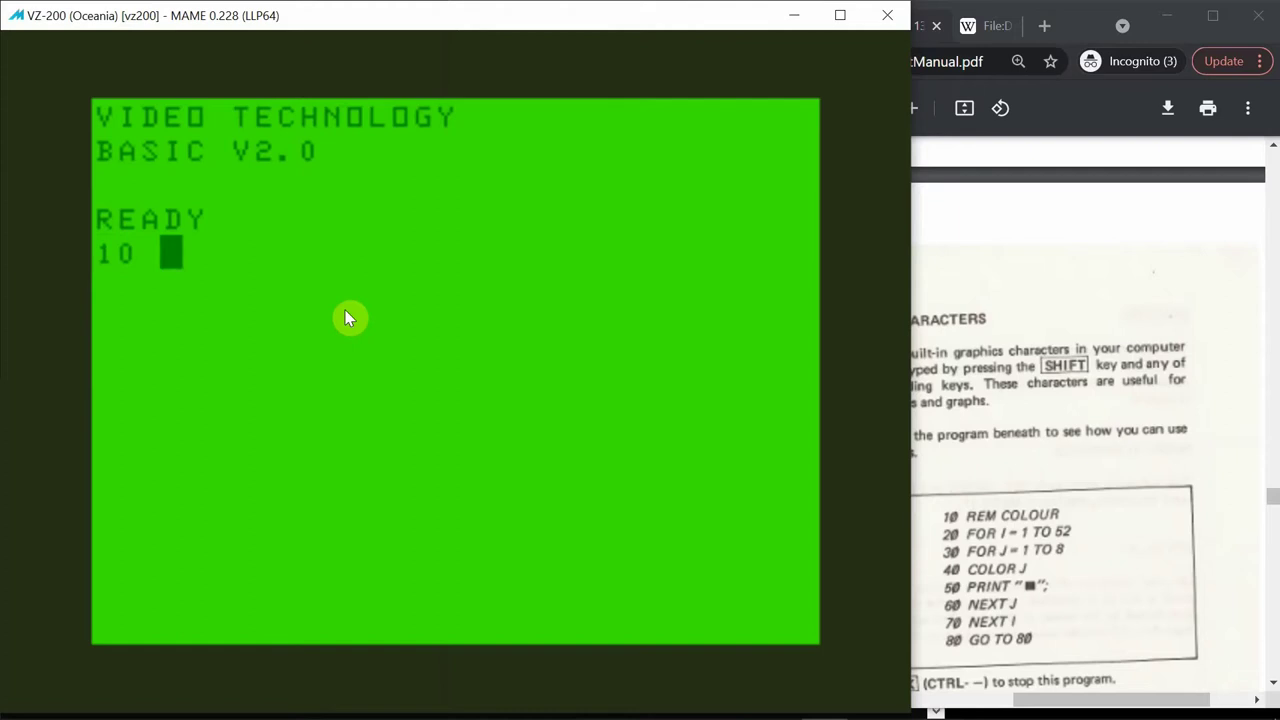
text(REM )
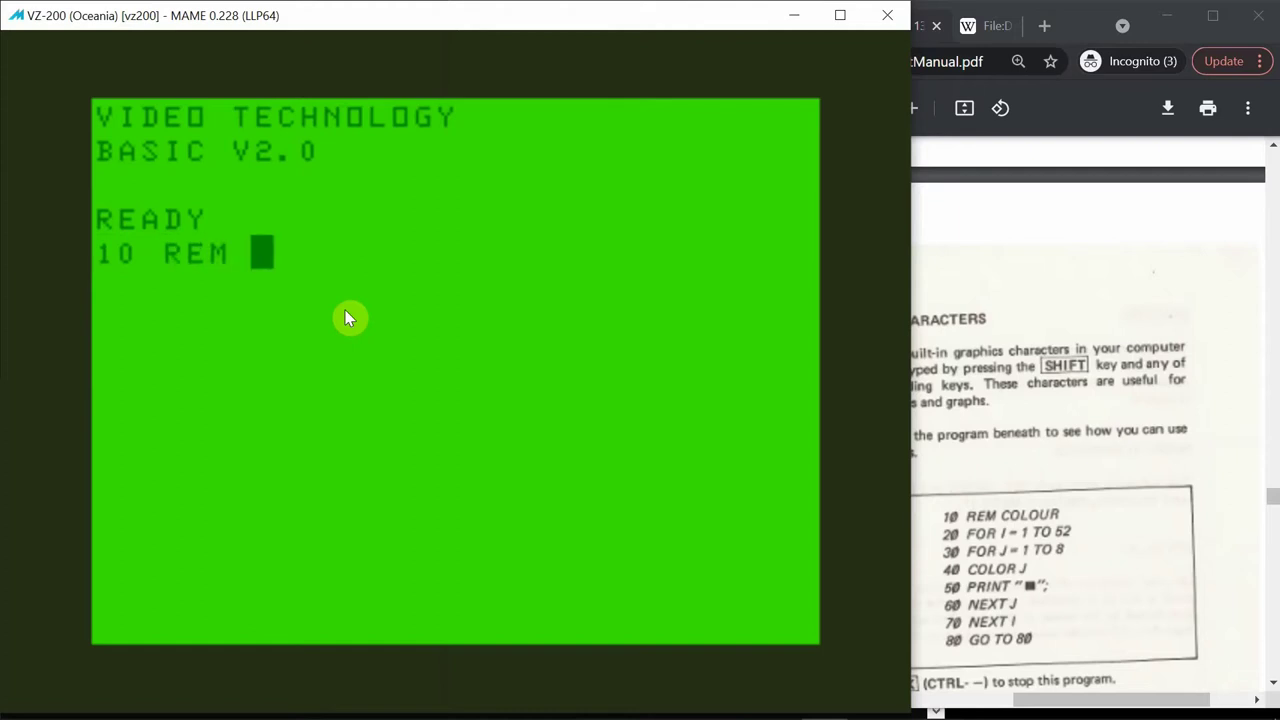
text(COLOUR)
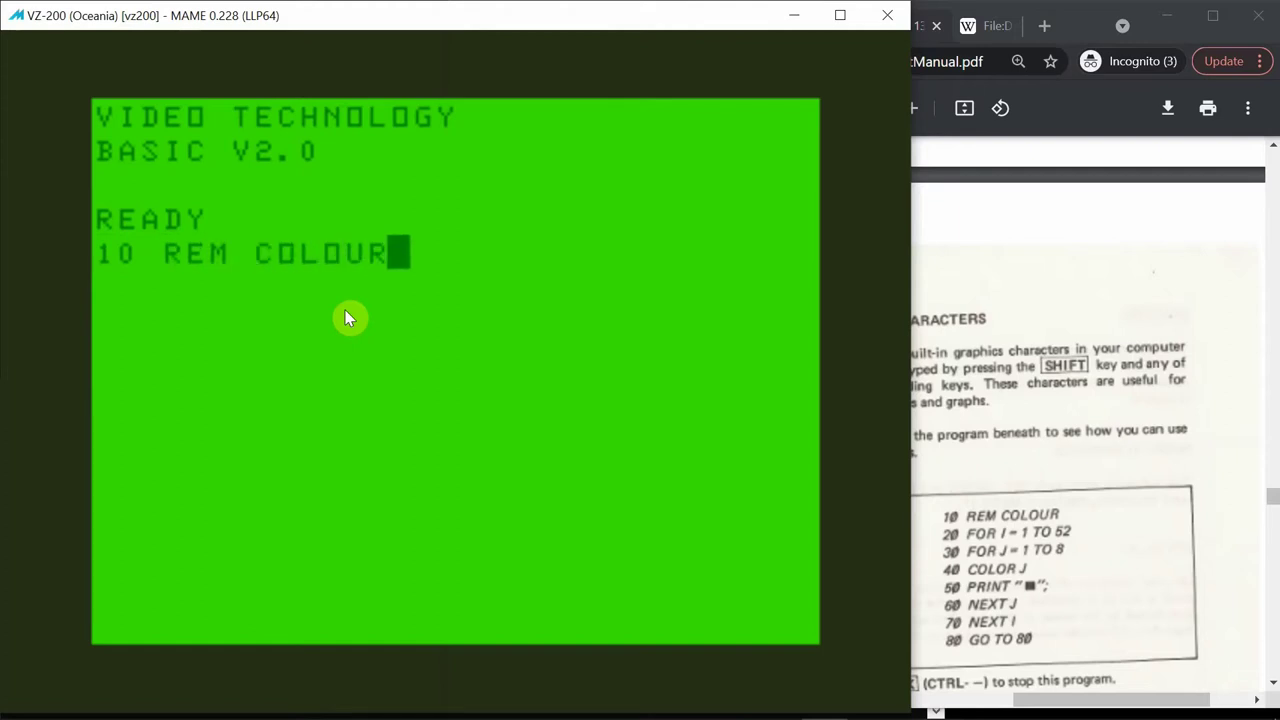
key(Return)
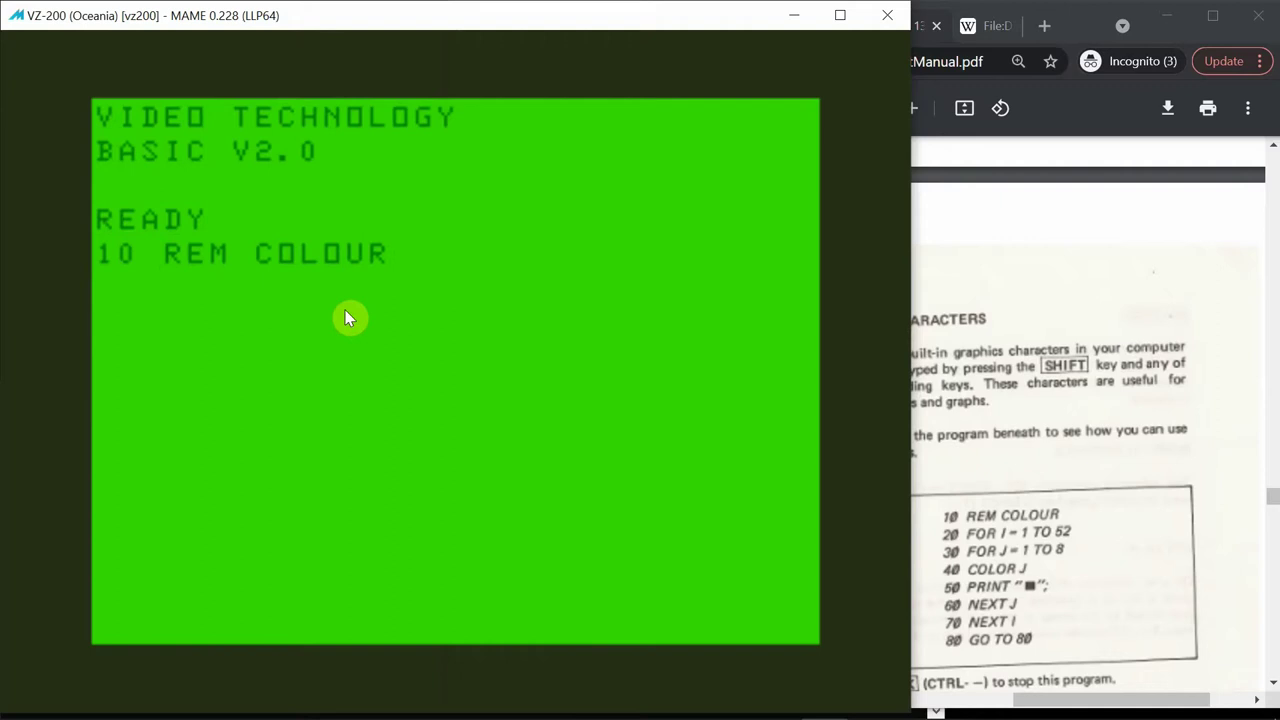
Enter program line 20 FOR I=1 TO 52, consulting the VZ200 keyboard photo for the equals and cursor keys and the manual for the values
text(20)
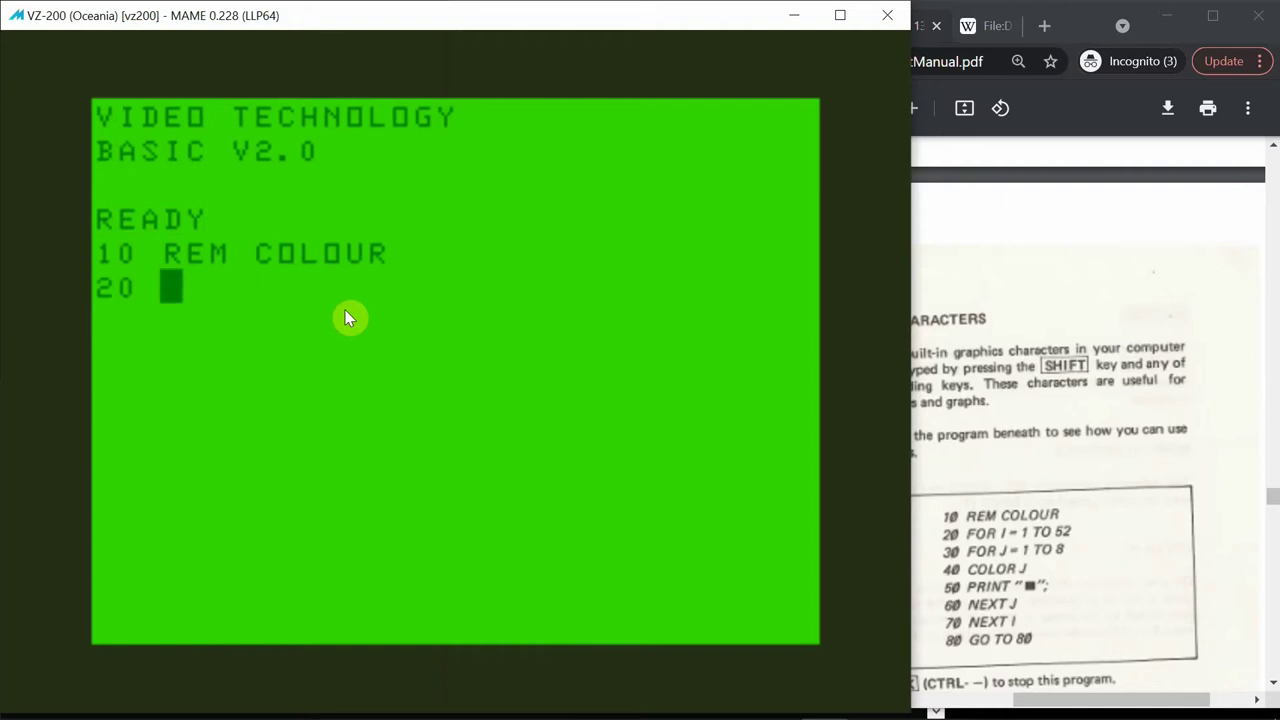
text( FOR I)
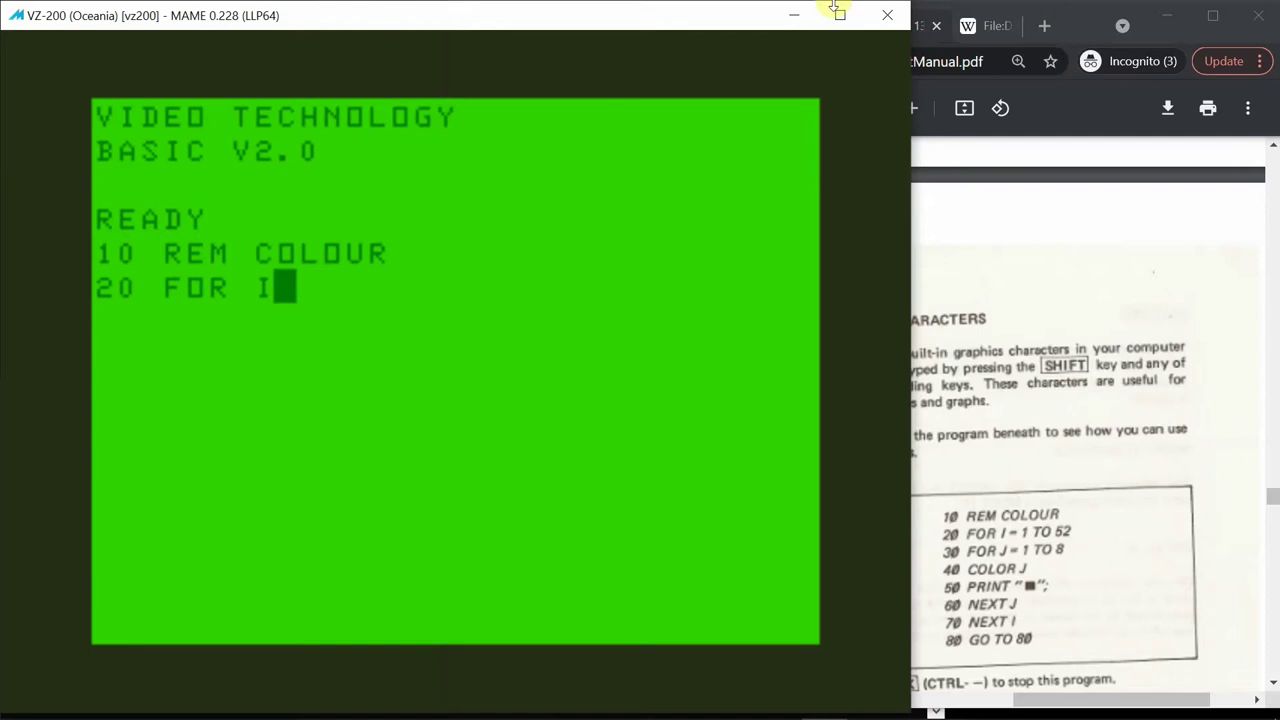
click(988, 30)
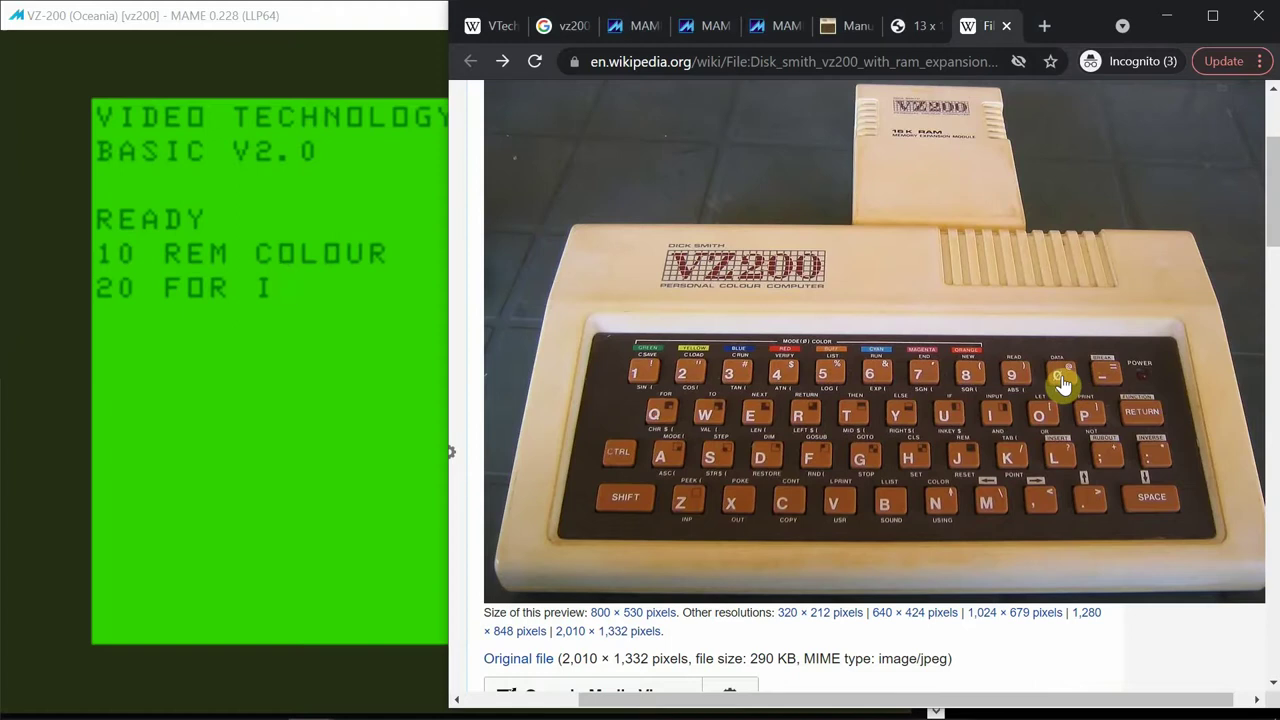
click(325, 343)
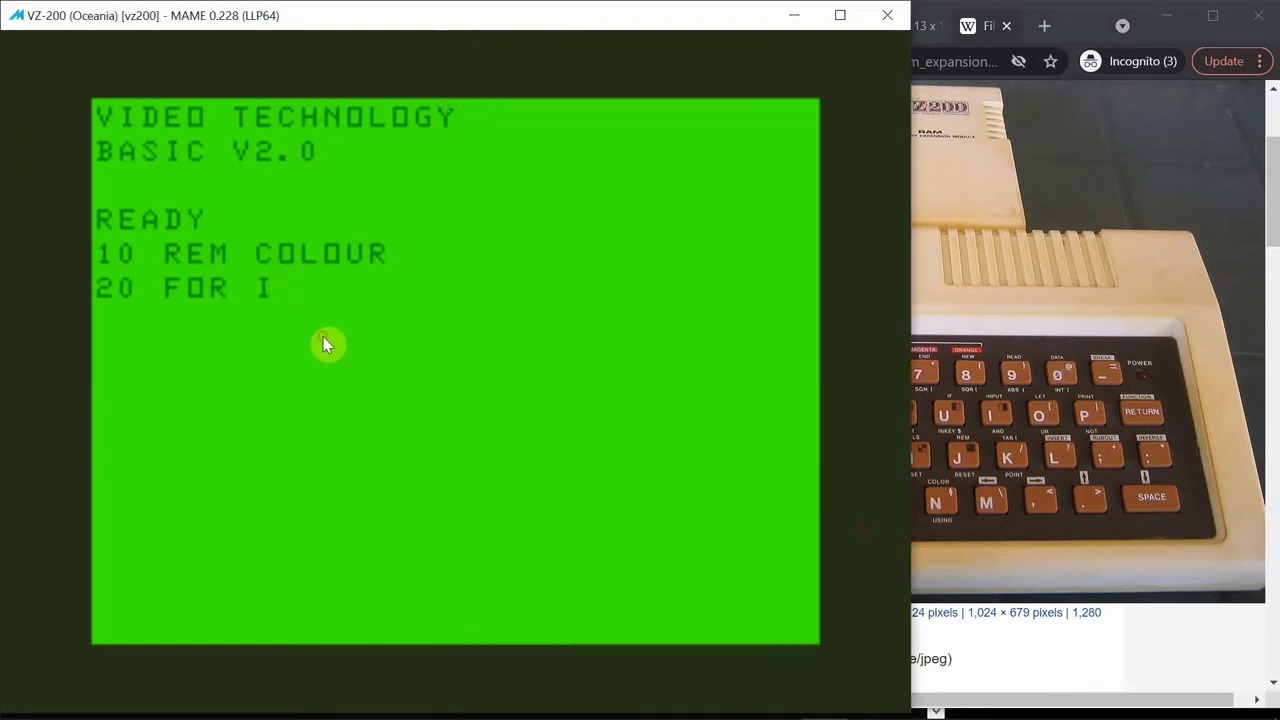
text(-=)
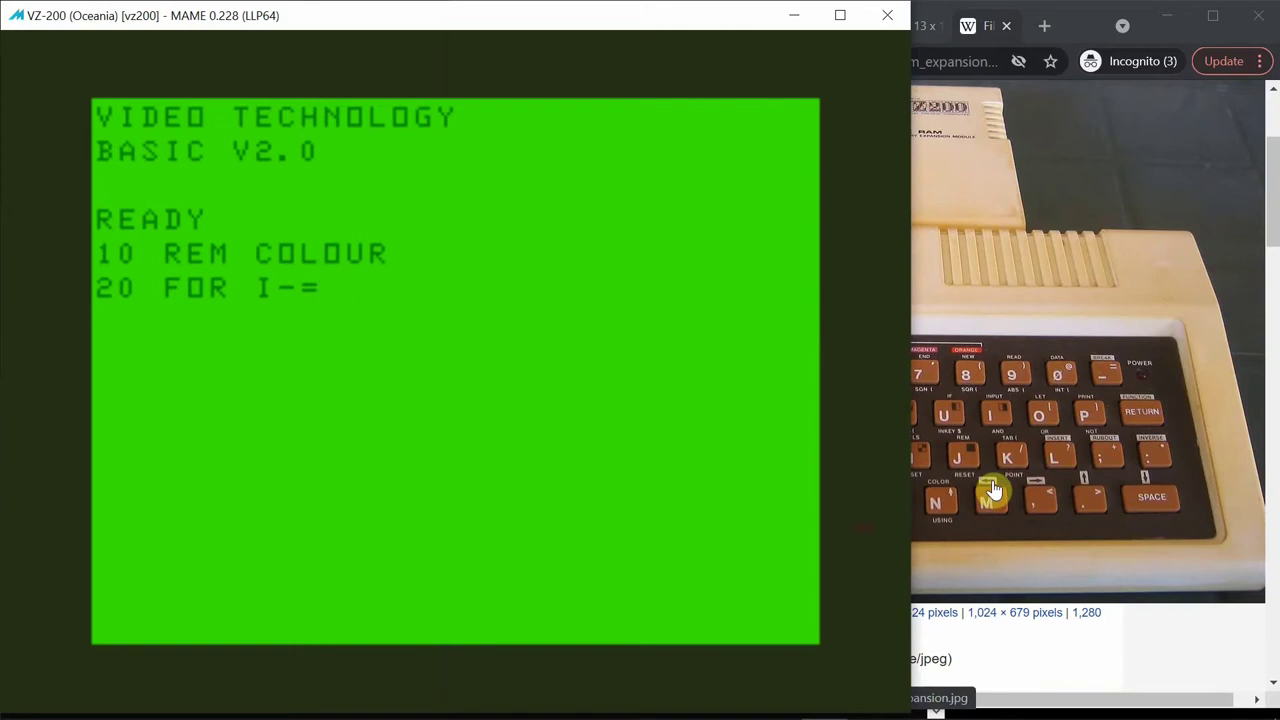
key(Left)
key(Left)
click(927, 27)
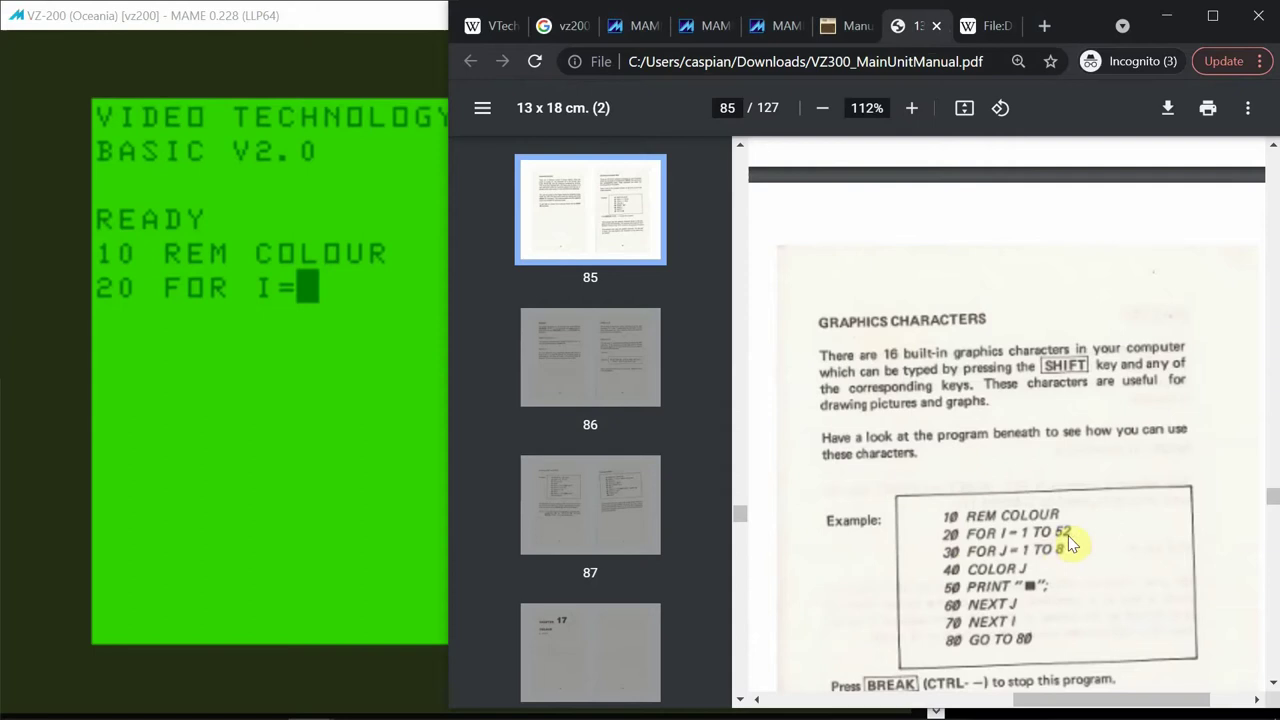
click(380, 400)
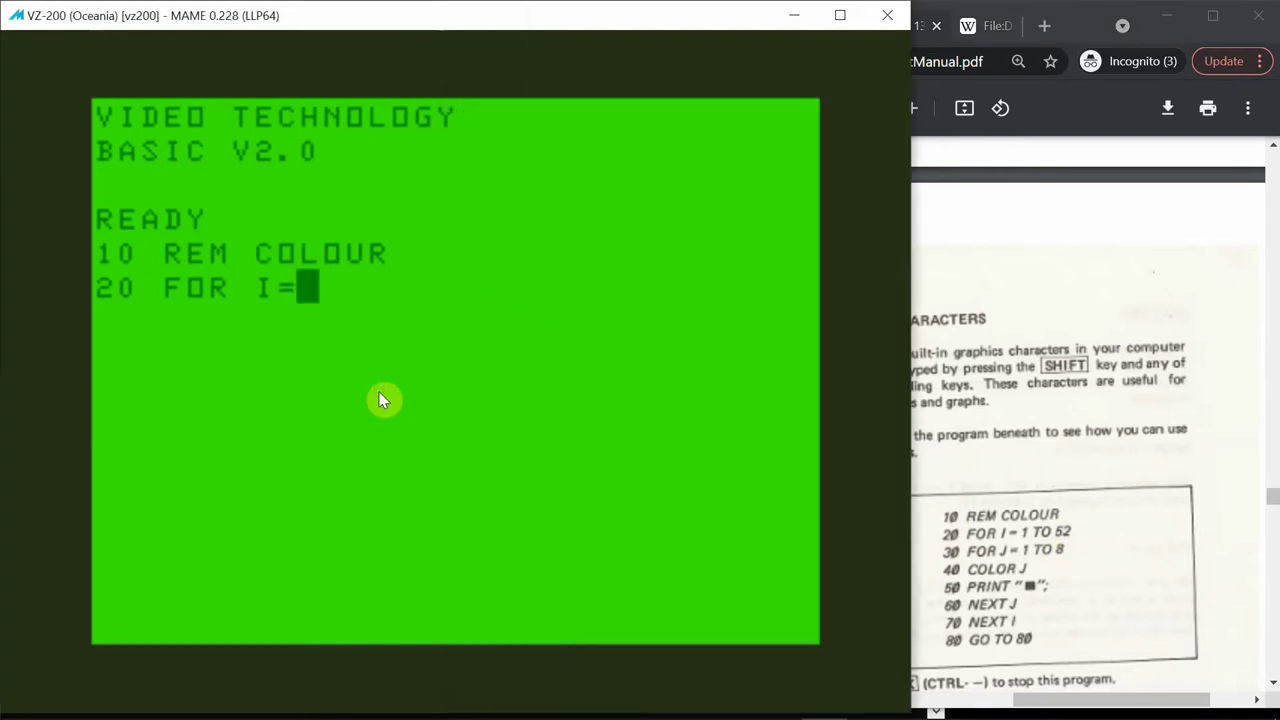
text(1 TO )
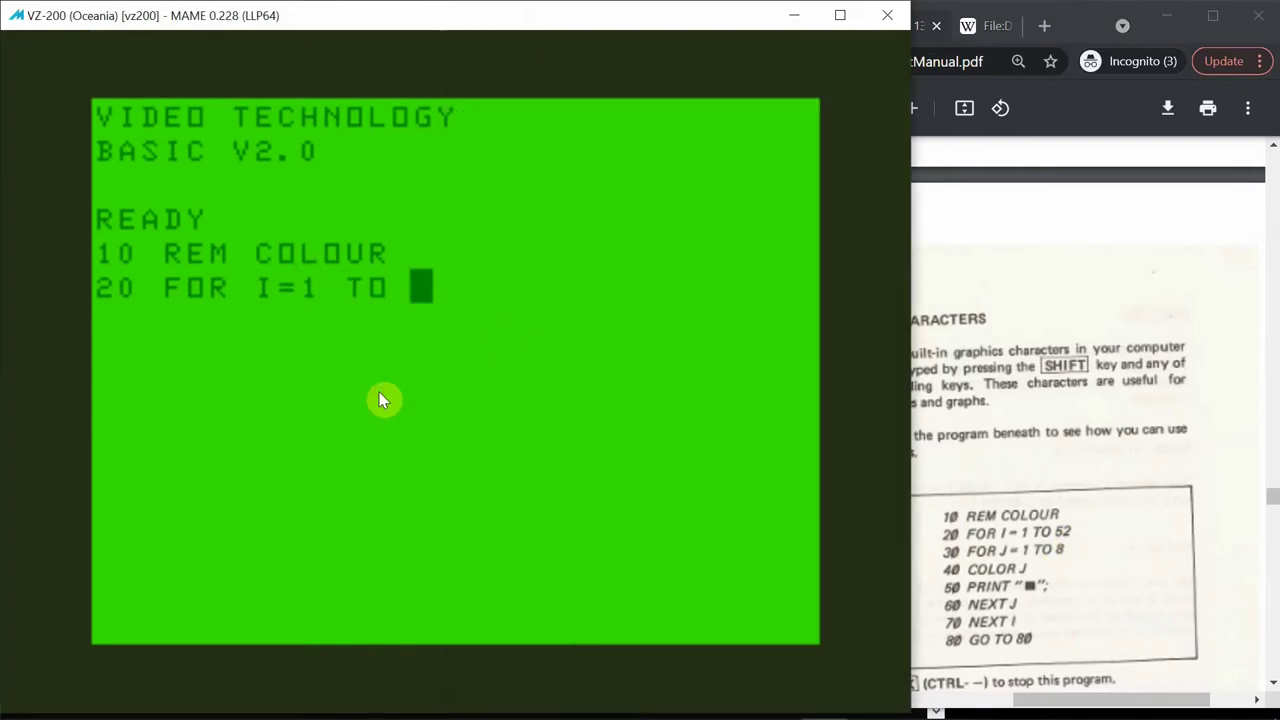
text(52)
key(Return)
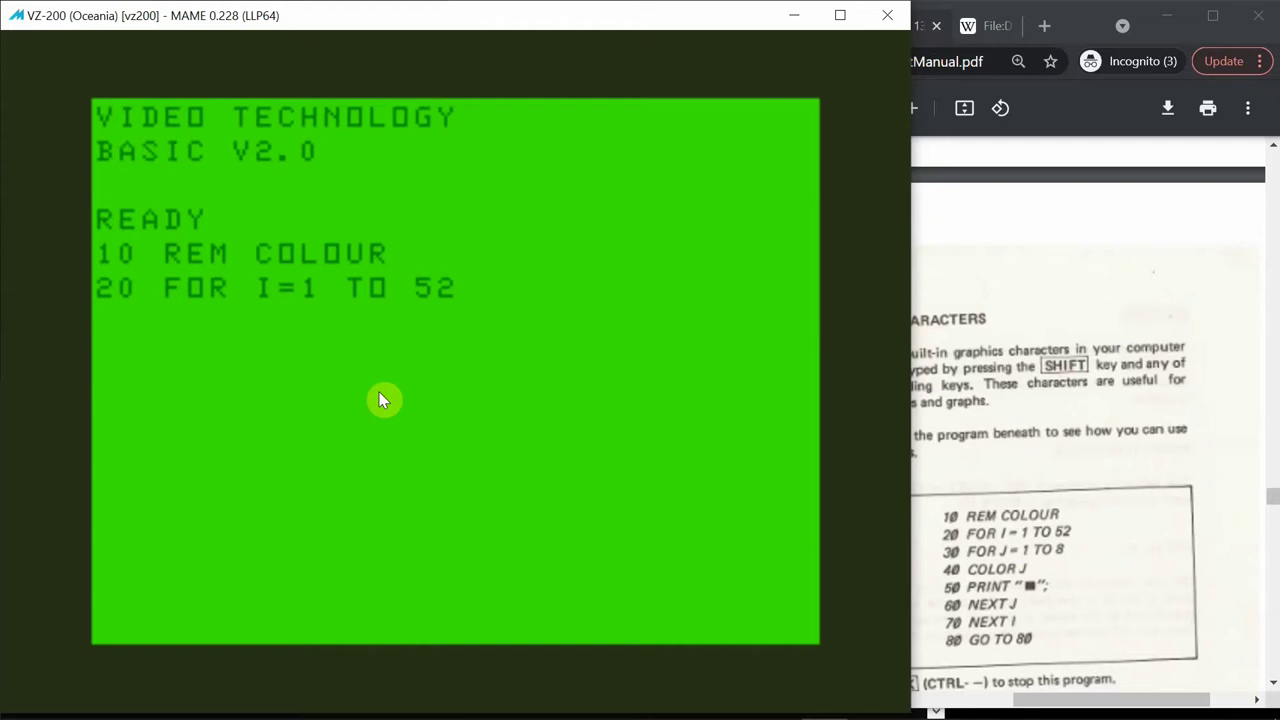
Add program line 30 FOR J = 1 TO 8 for the inner loop
text(30 FOR )
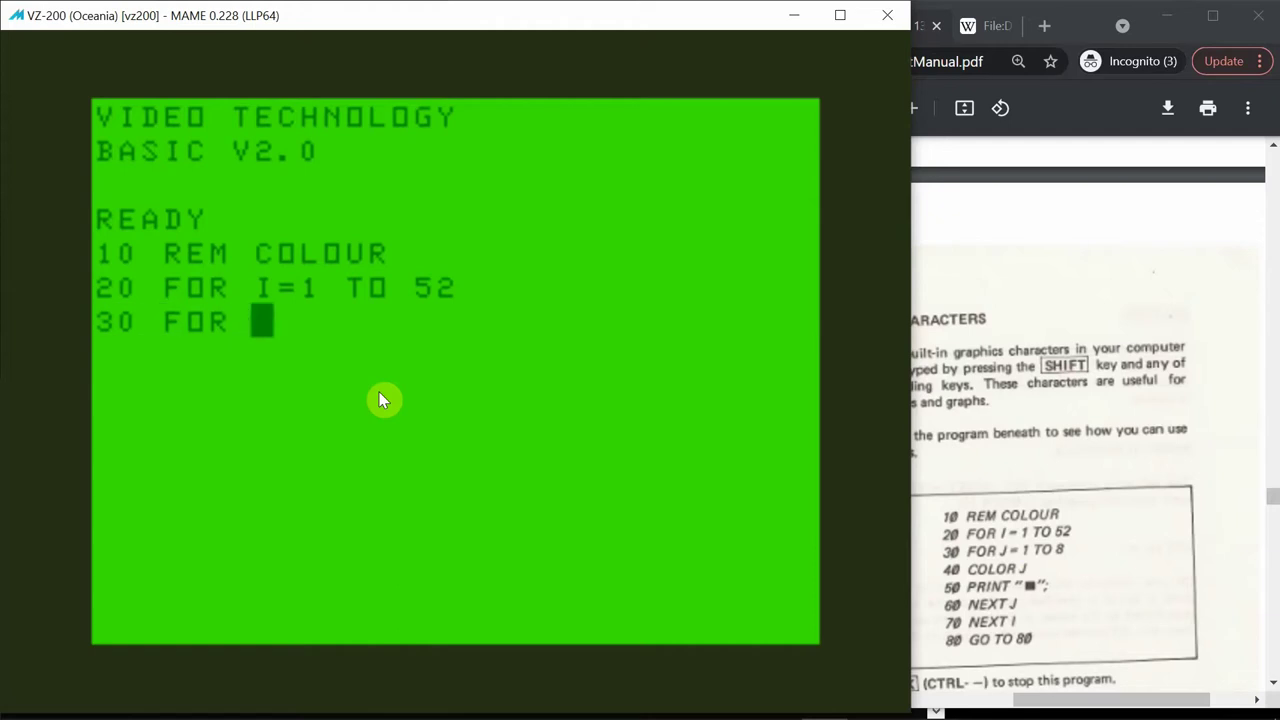
text(J )
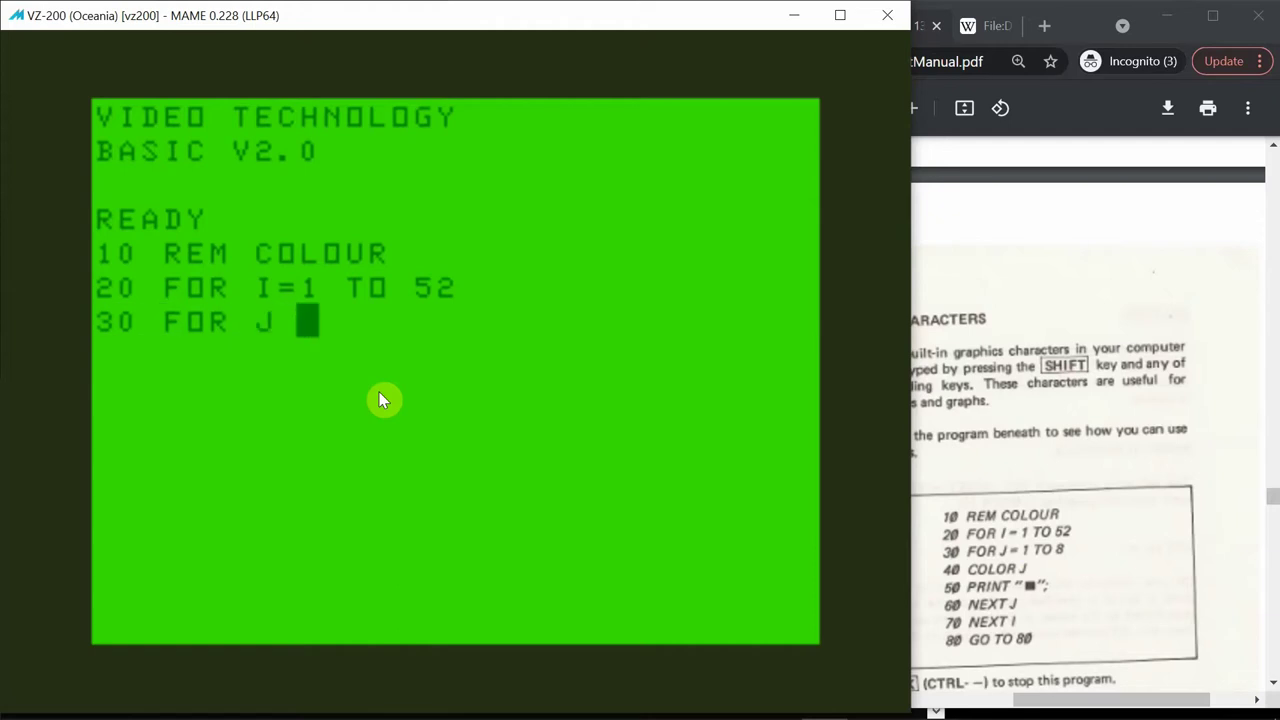
text(=)
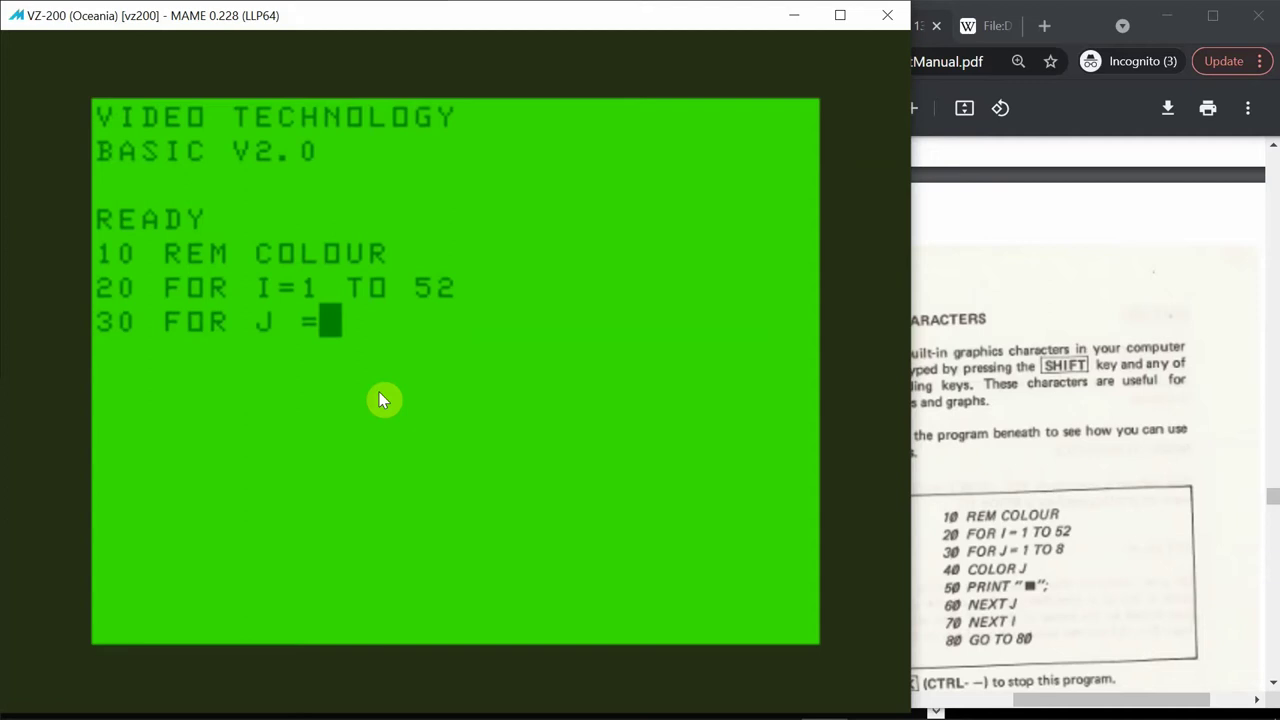
text( 1 TO 8)
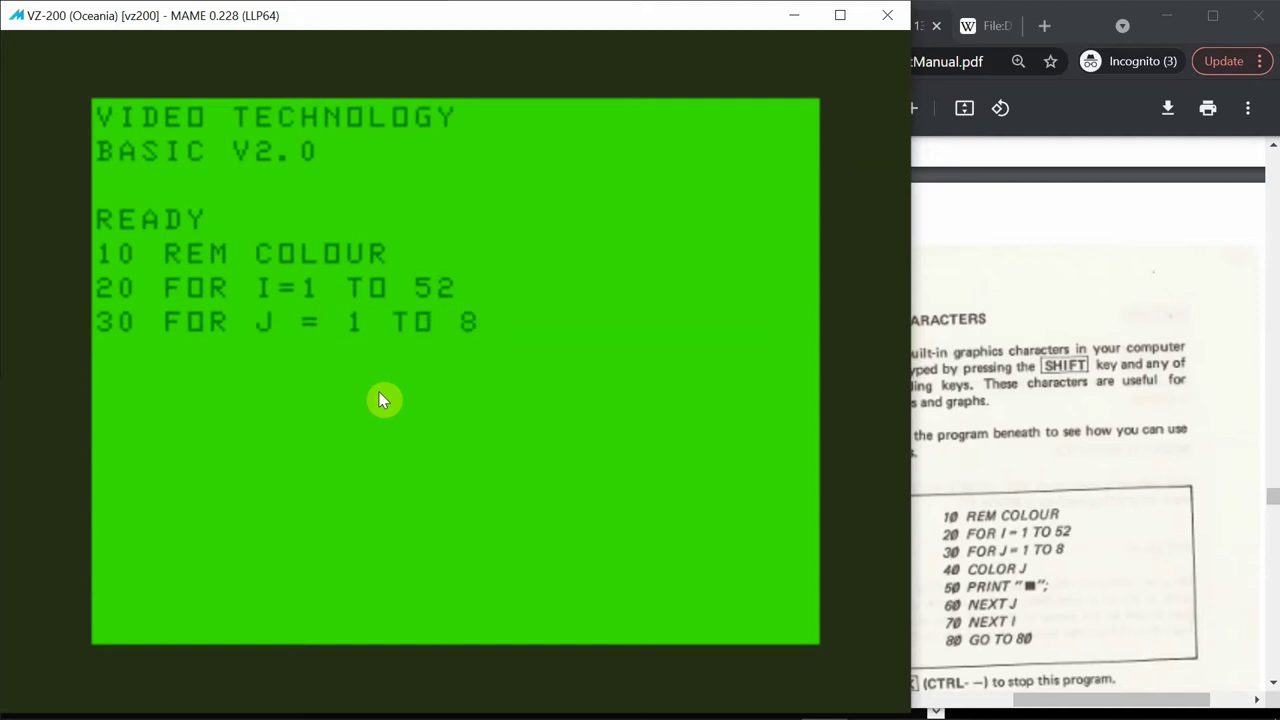
key(Return)
Add program line 40 COLOR J to change the text colour within the loop
text(40 COL)
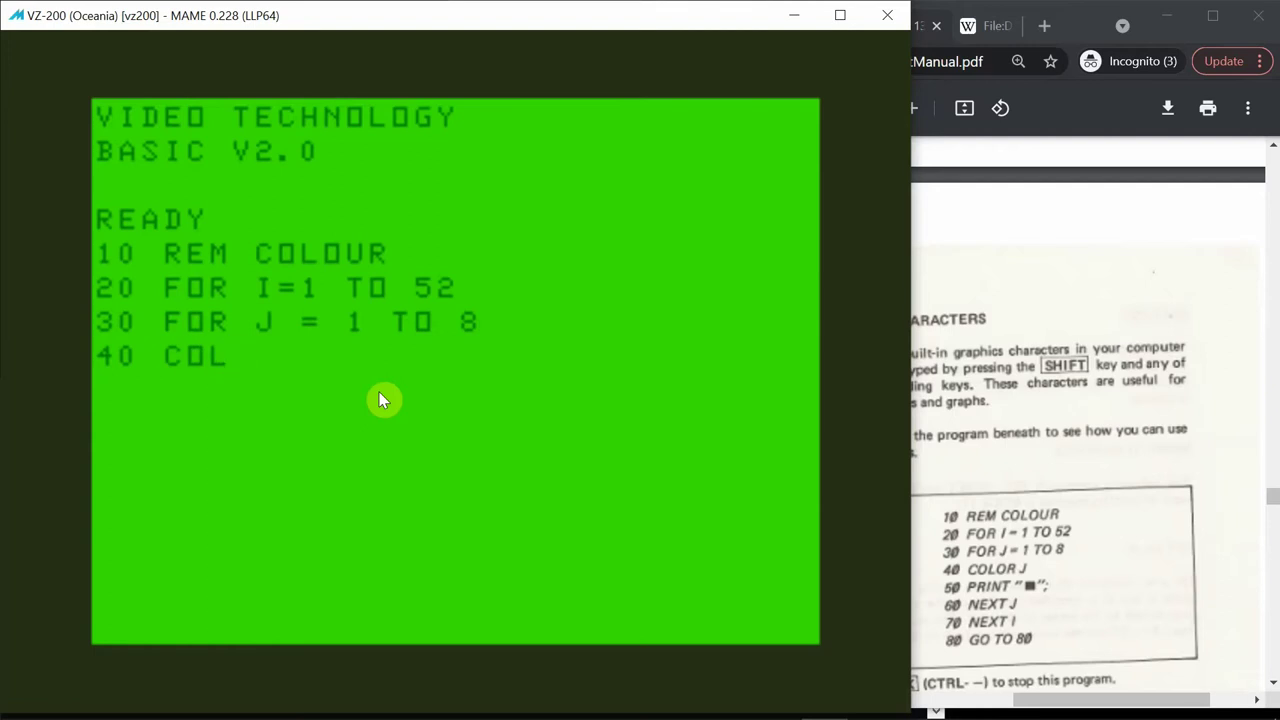
text(OR )
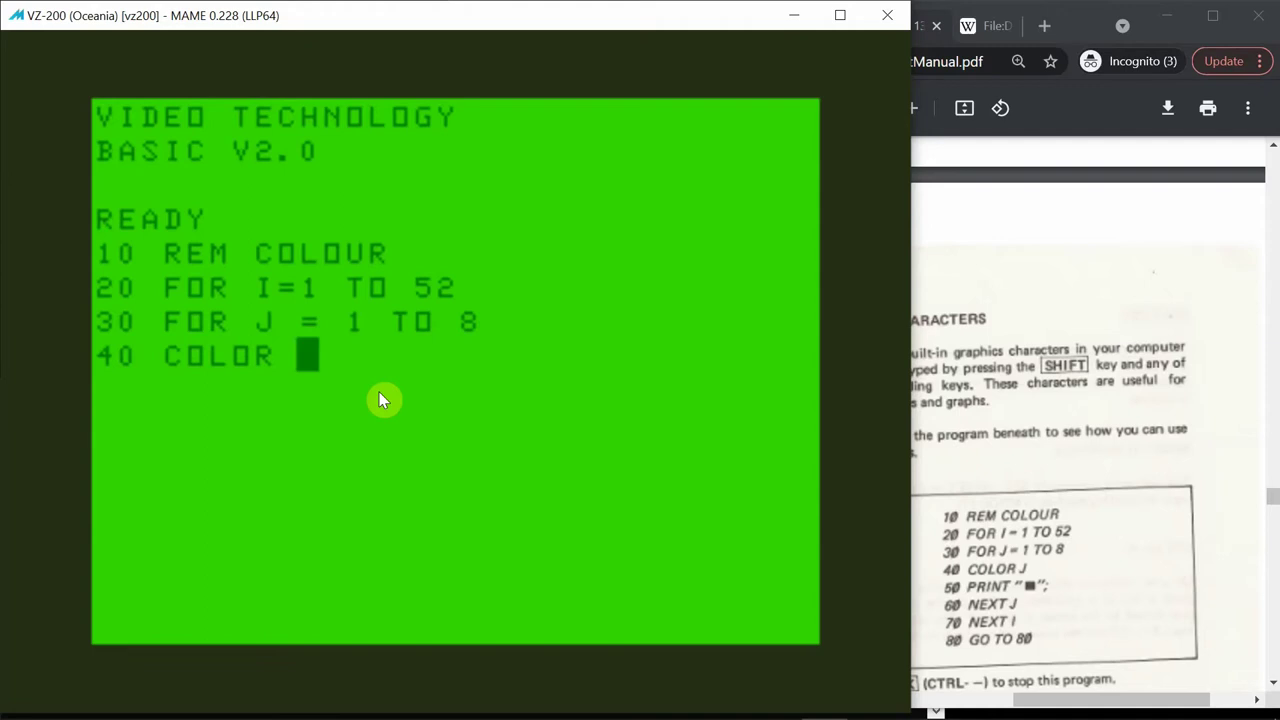
text(J)
key(Return)
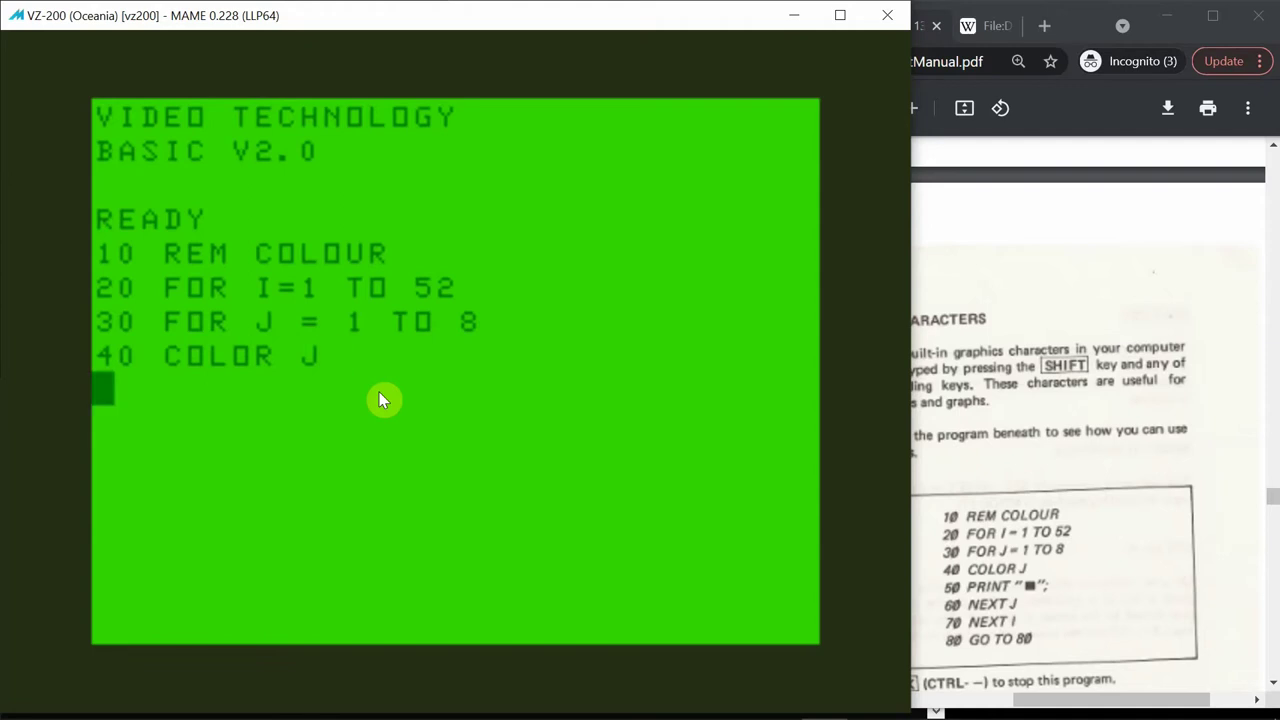
Begin program line 50 with PRINT and an opening quotation mark, consulting the VZ200 keyboard photo for the symbol's key
text(50 )
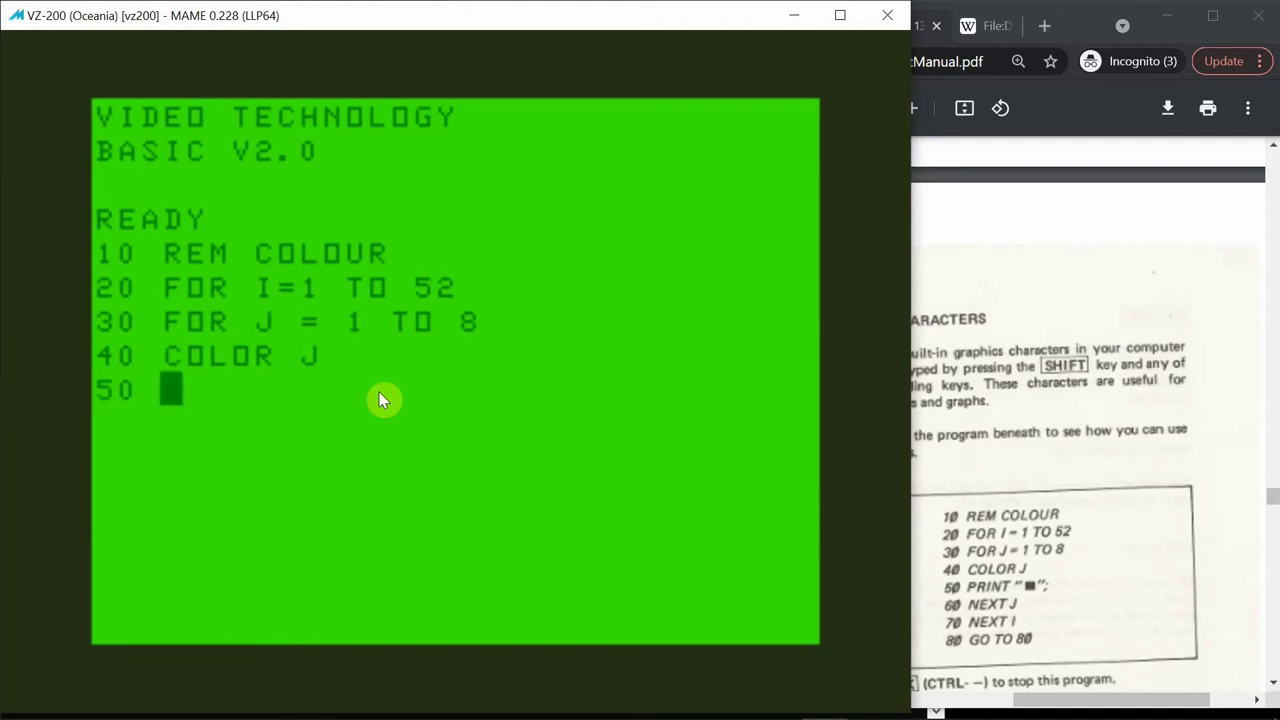
text(PR)
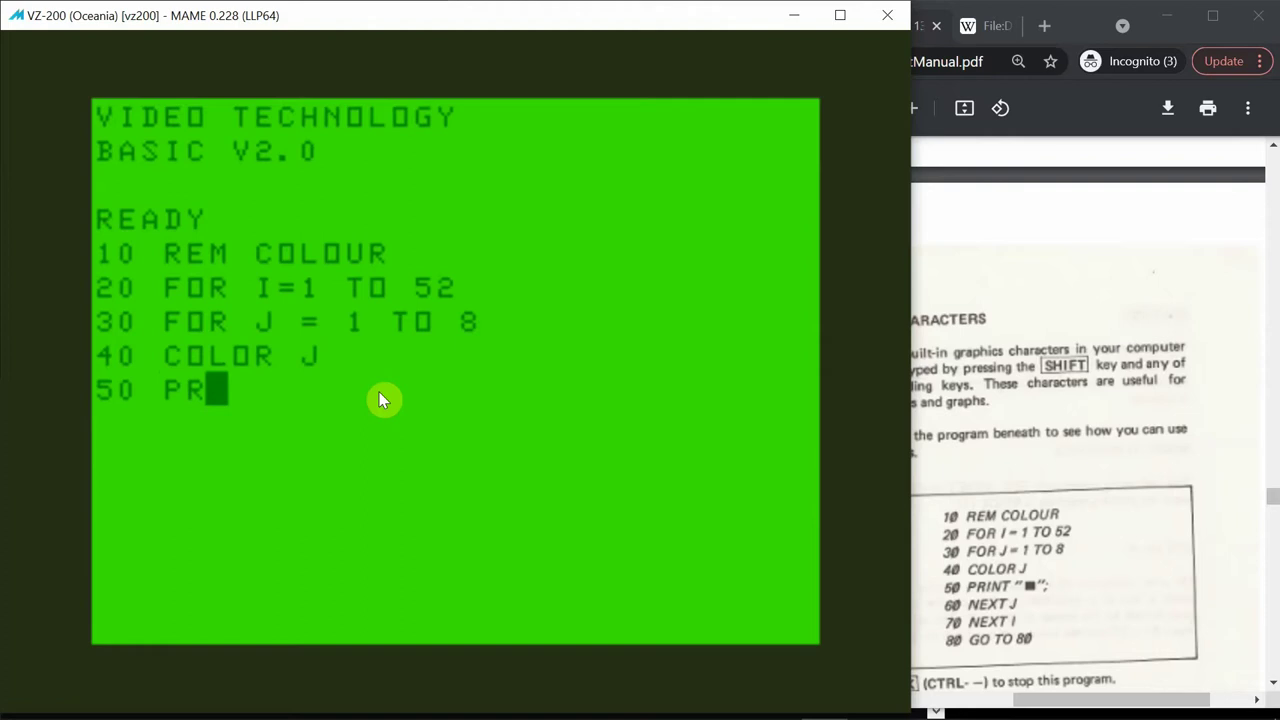
text(INT)
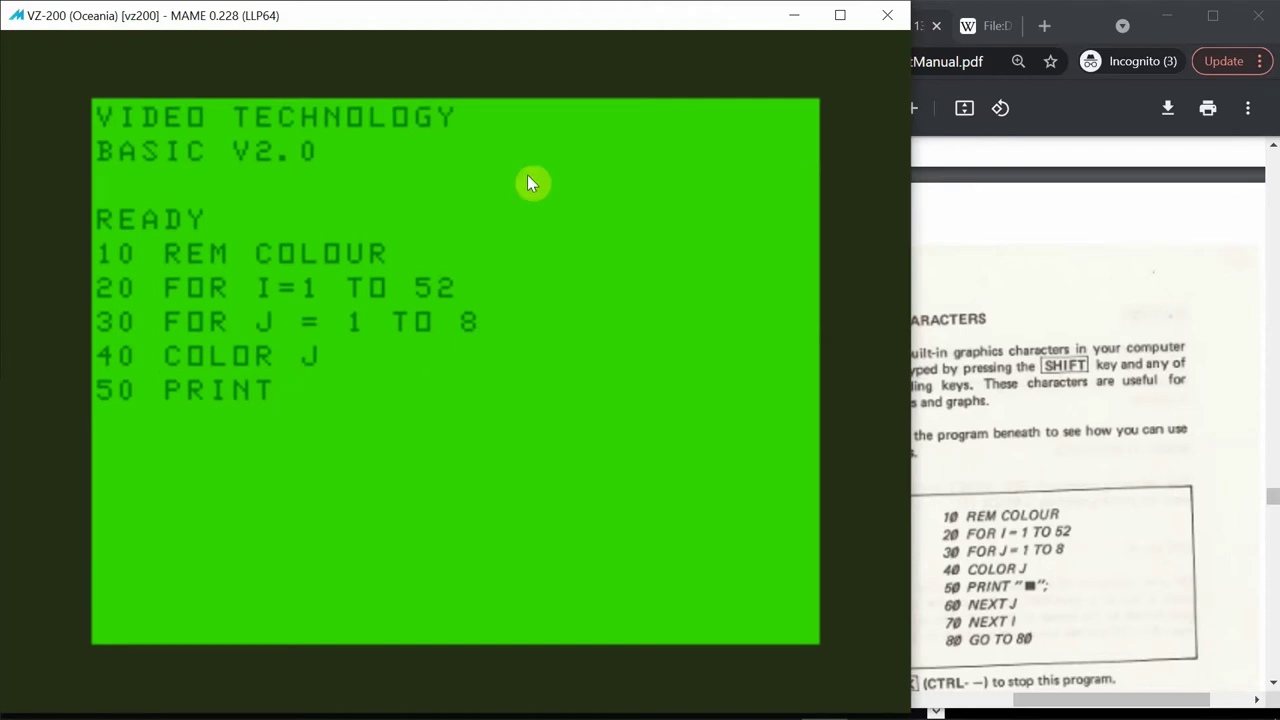
click(977, 28)
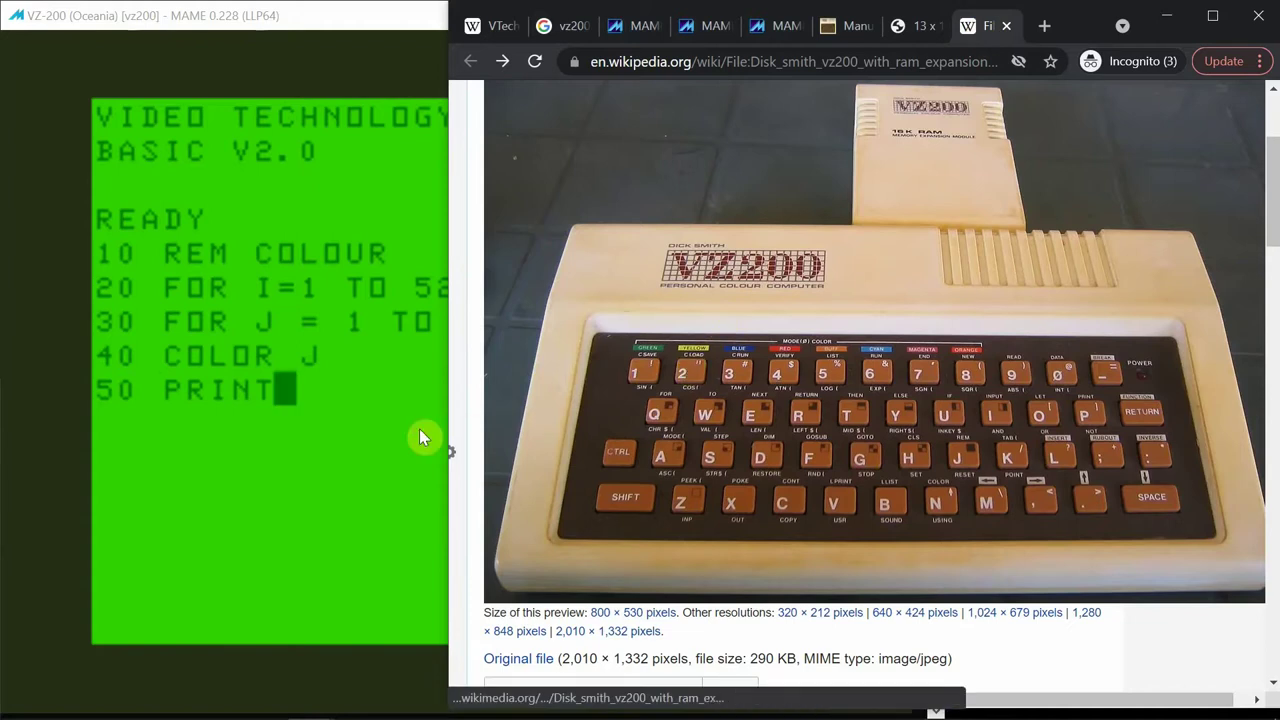
click(365, 430)
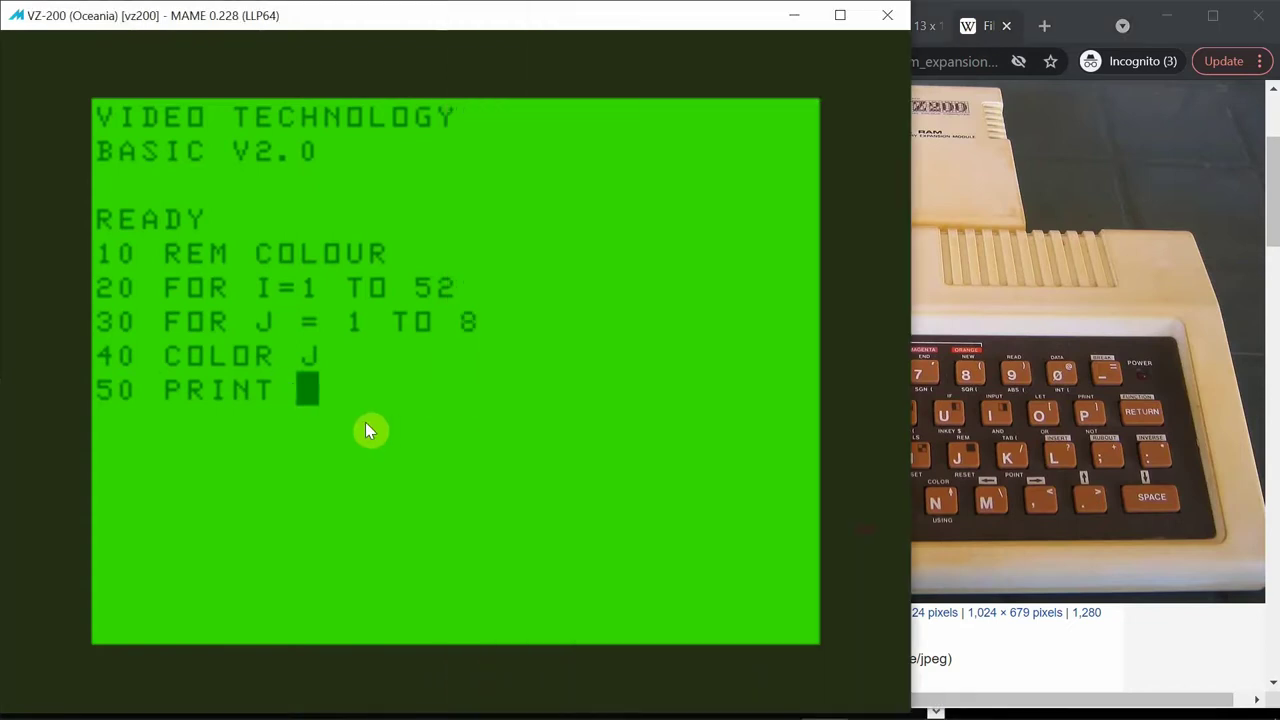
text(")
Add the two-tone checkerboard graphics character and closing quotation mark to program line 50, consulting the manual's example and the VZ200 keyboard photo
click(922, 36)
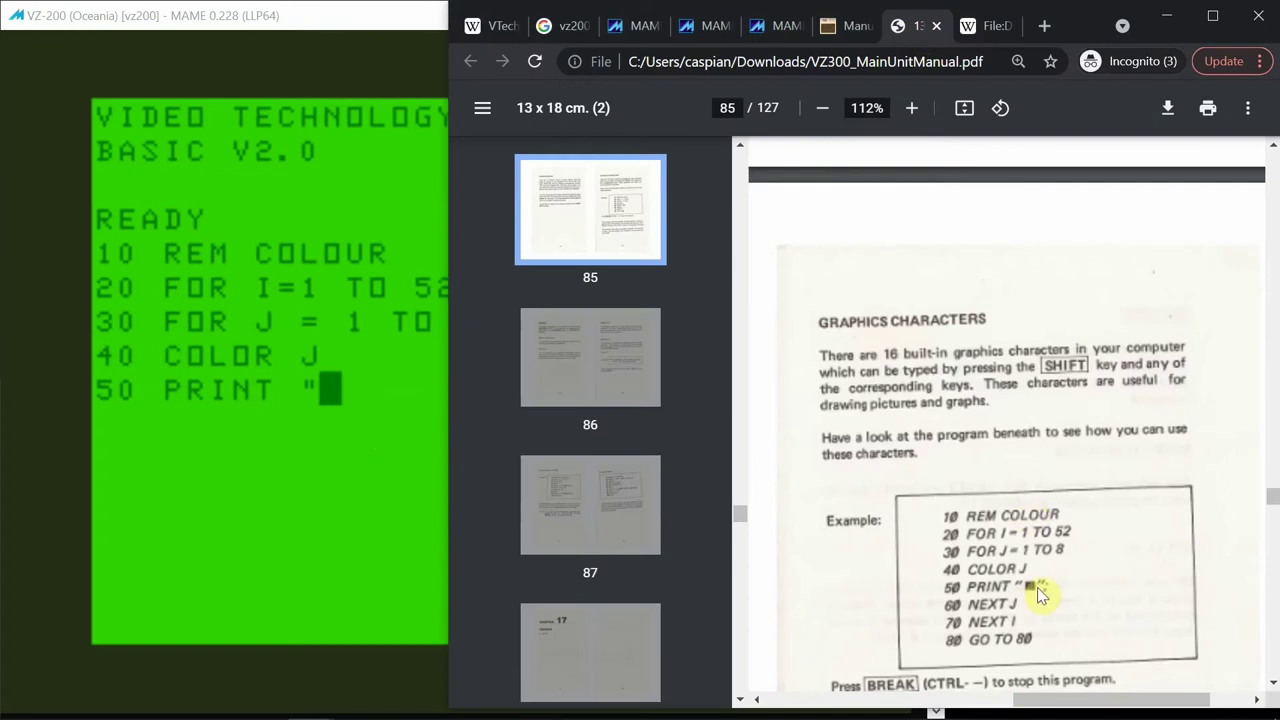
scroll(1037, 593, down, 2)
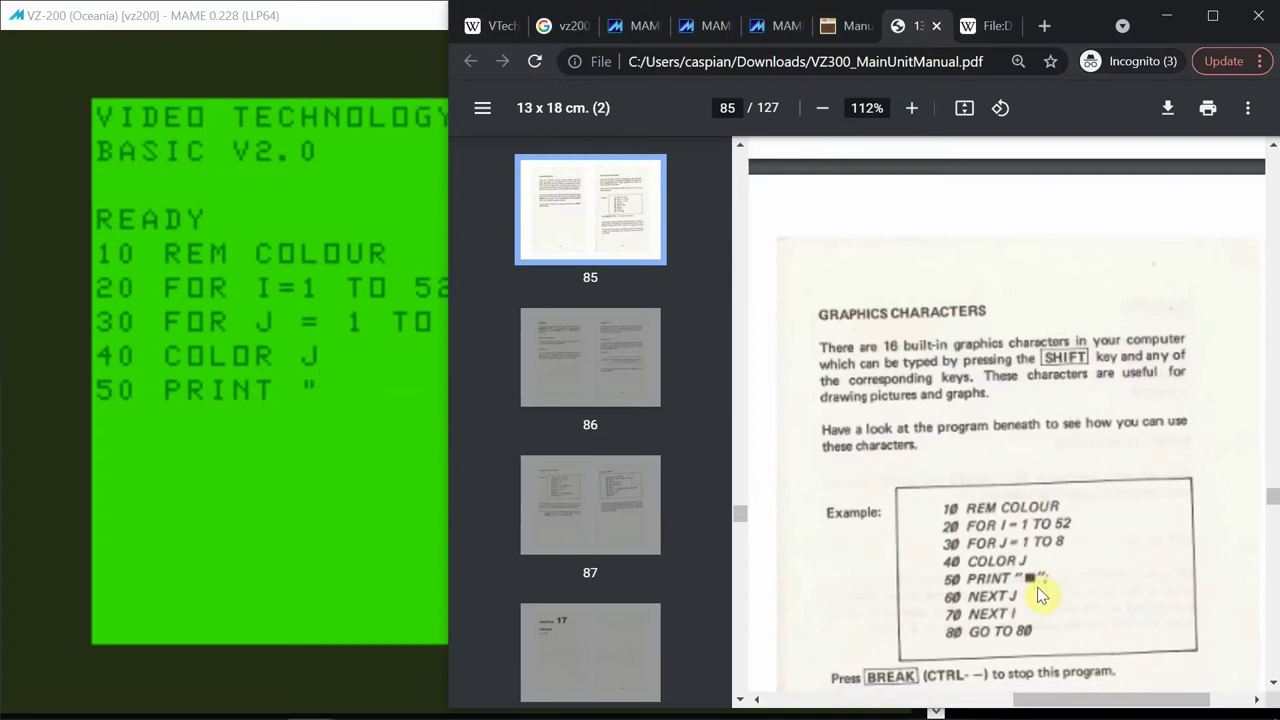
scroll(1037, 594, down, 2)
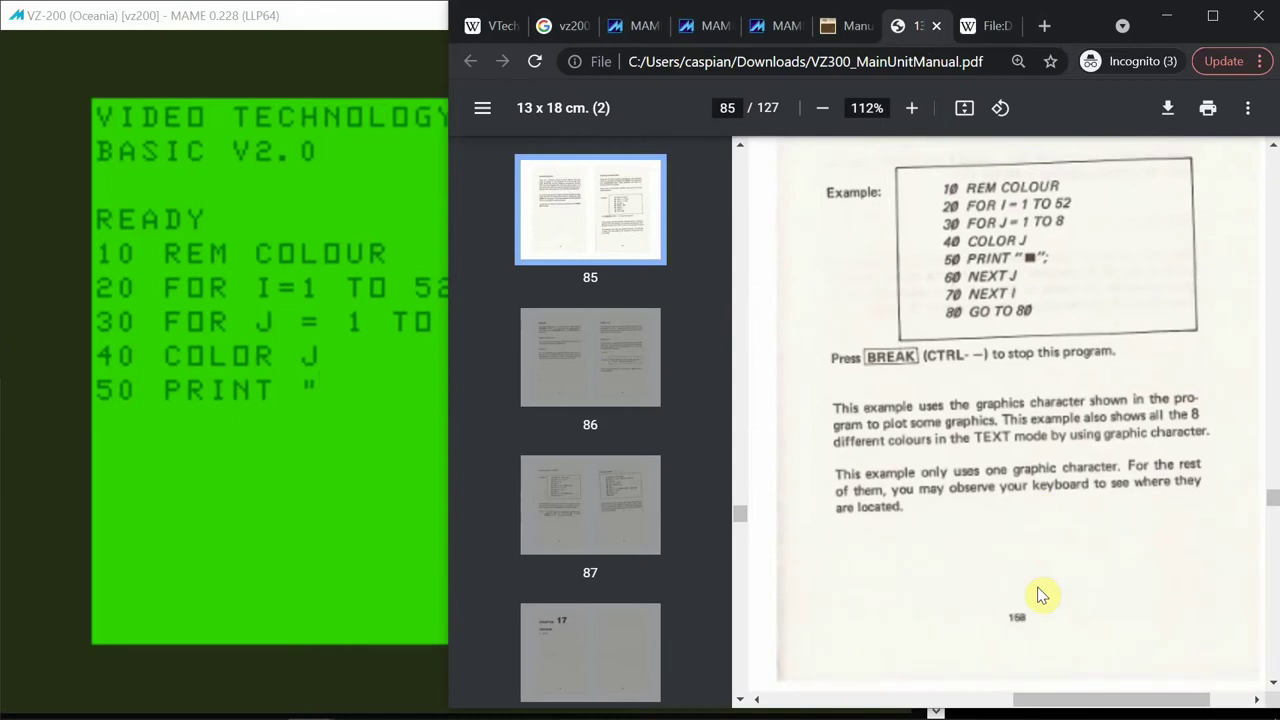
scroll(1037, 594, down, 5)
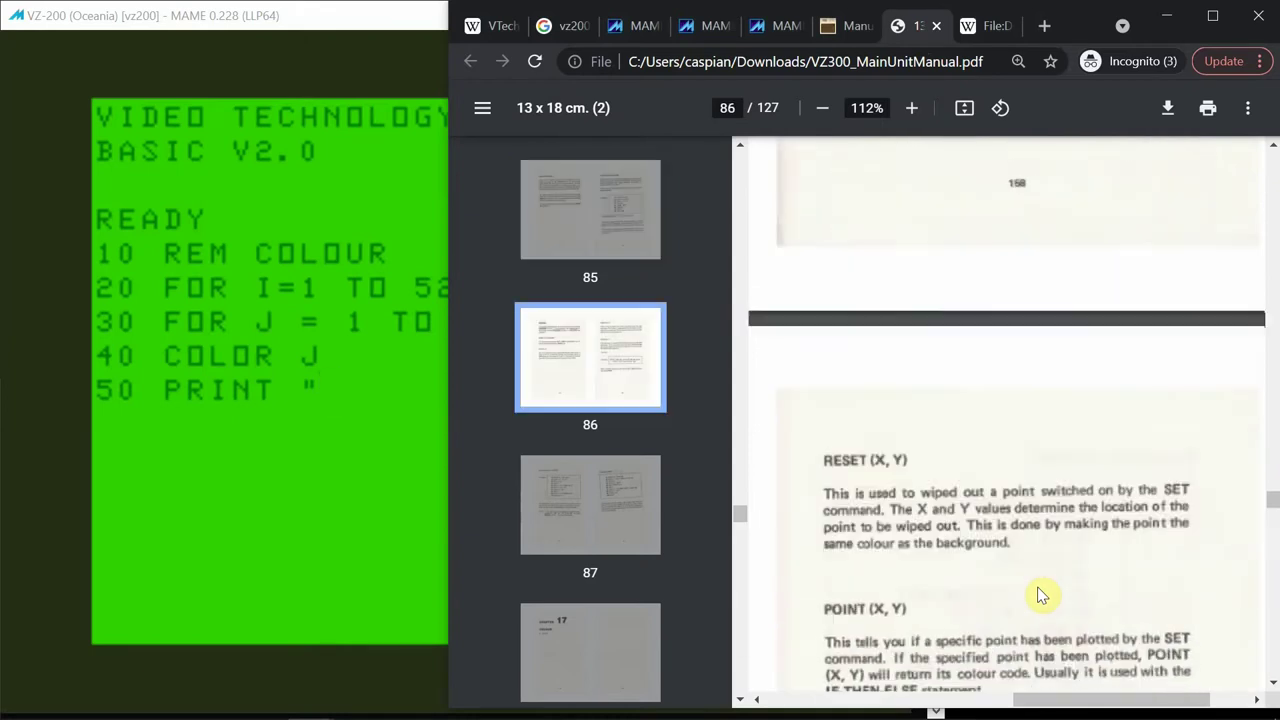
scroll(1037, 594, up, 5)
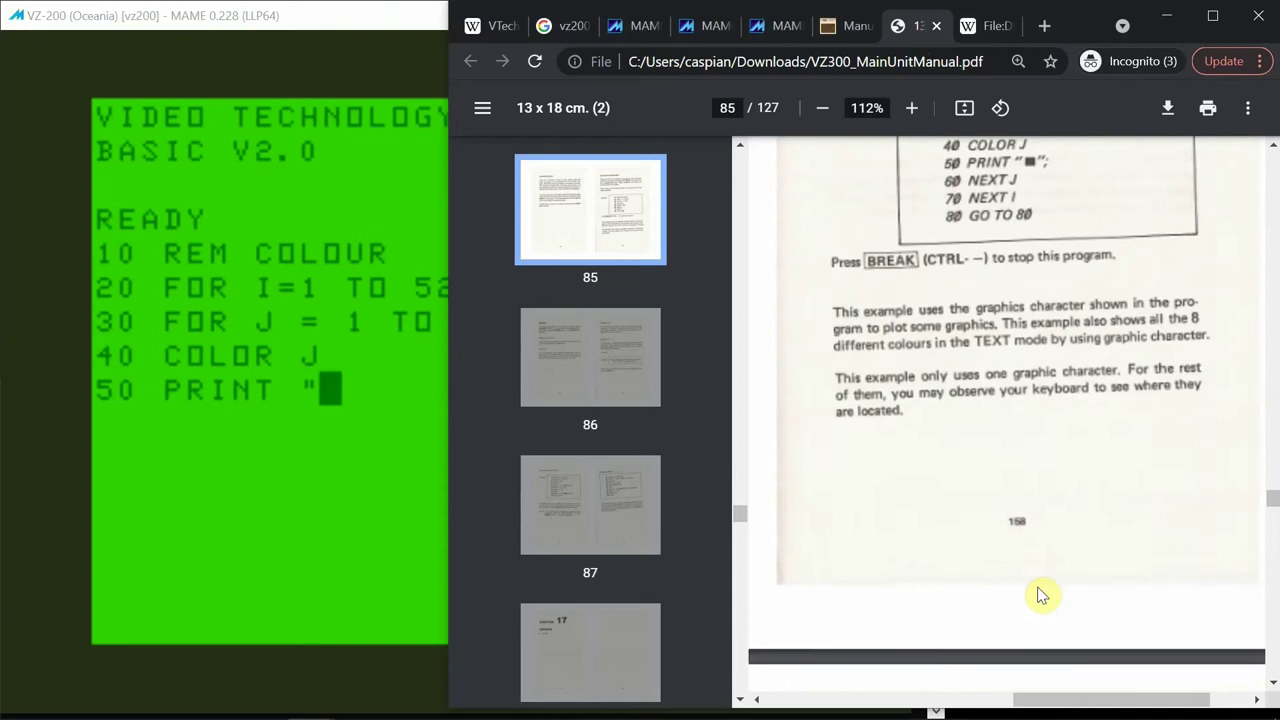
scroll(1037, 594, up, 1)
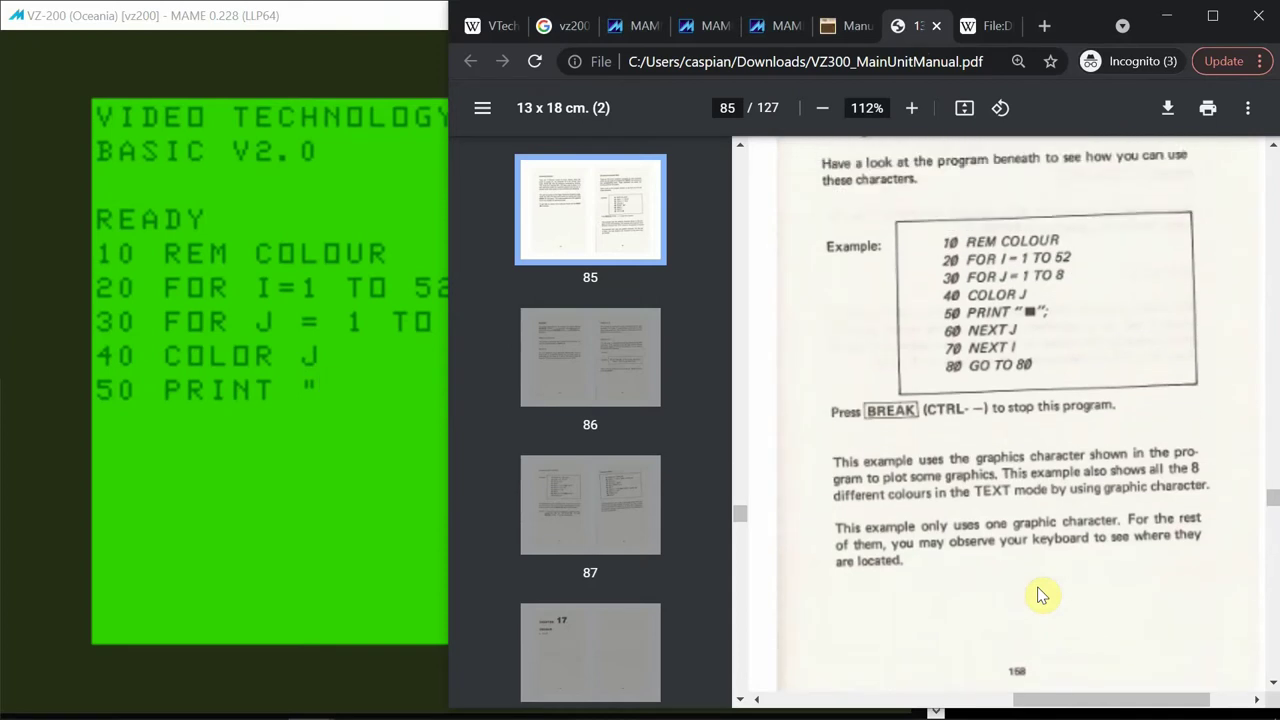
click(975, 38)
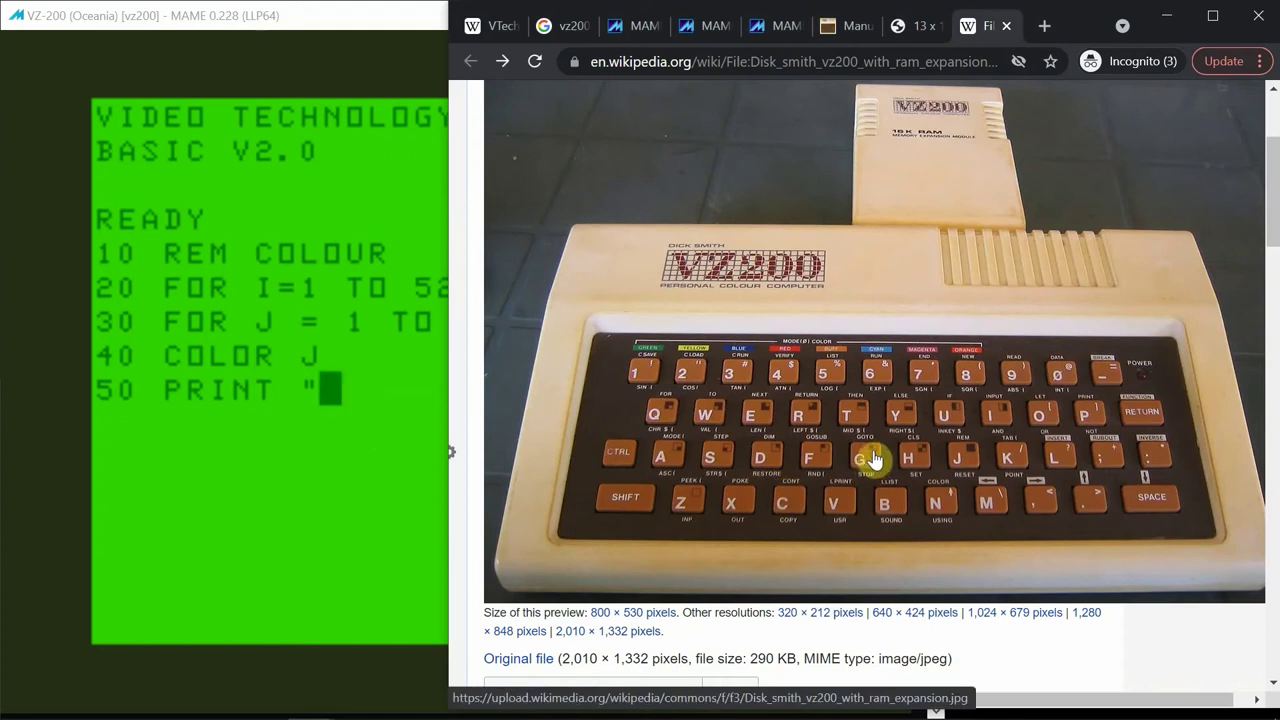
click(386, 401)
key(shift+g)
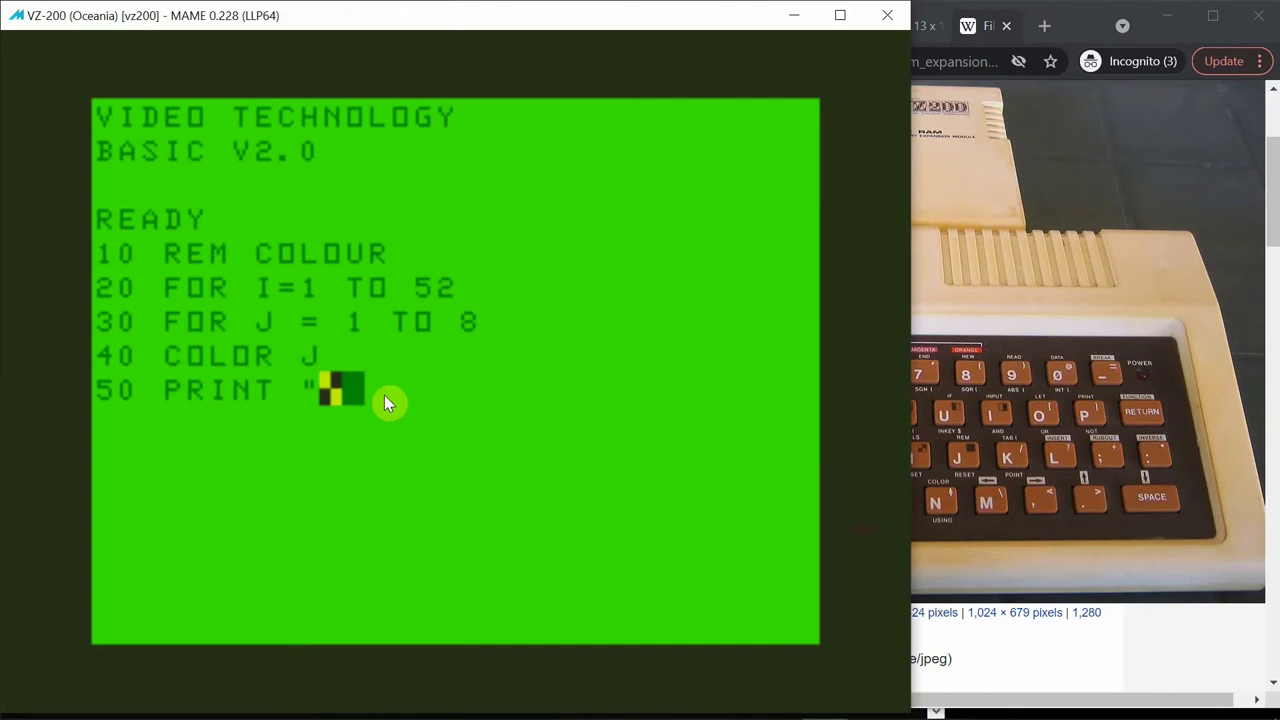
text(")
Finish program line 50 with a semicolon after the closing quotation mark, checking the manual's example listing
click(925, 45)
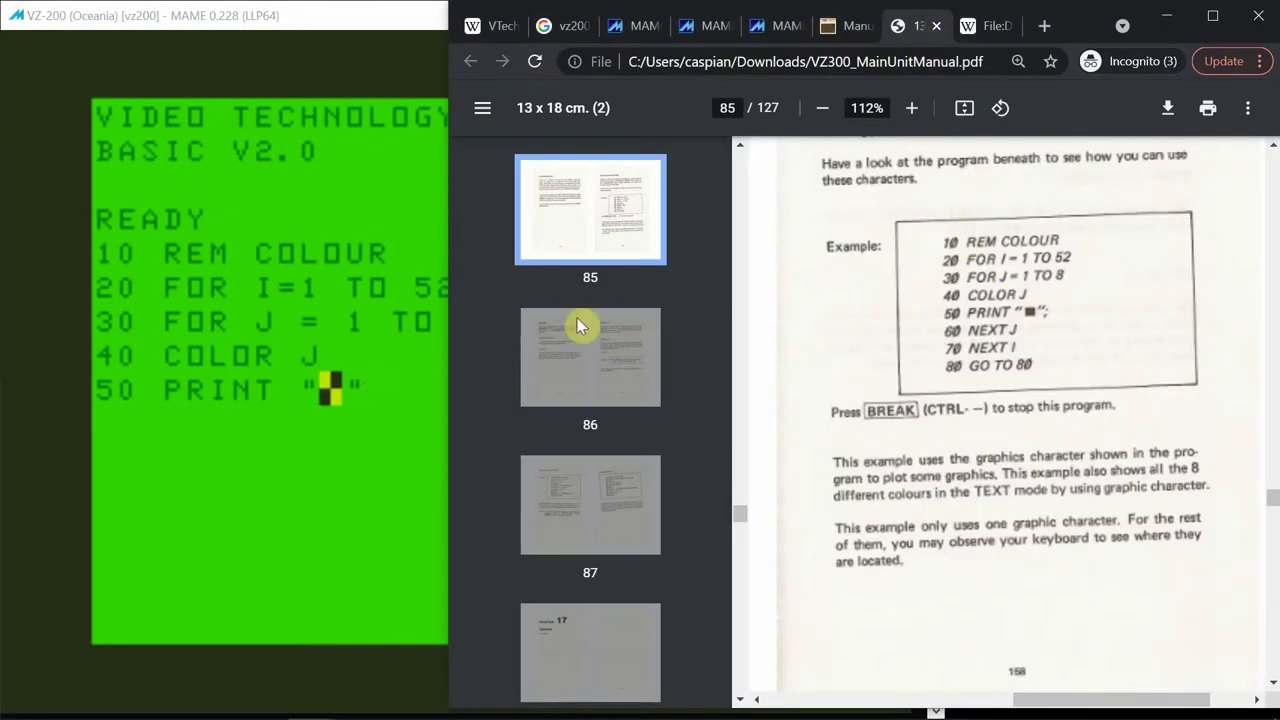
click(407, 385)
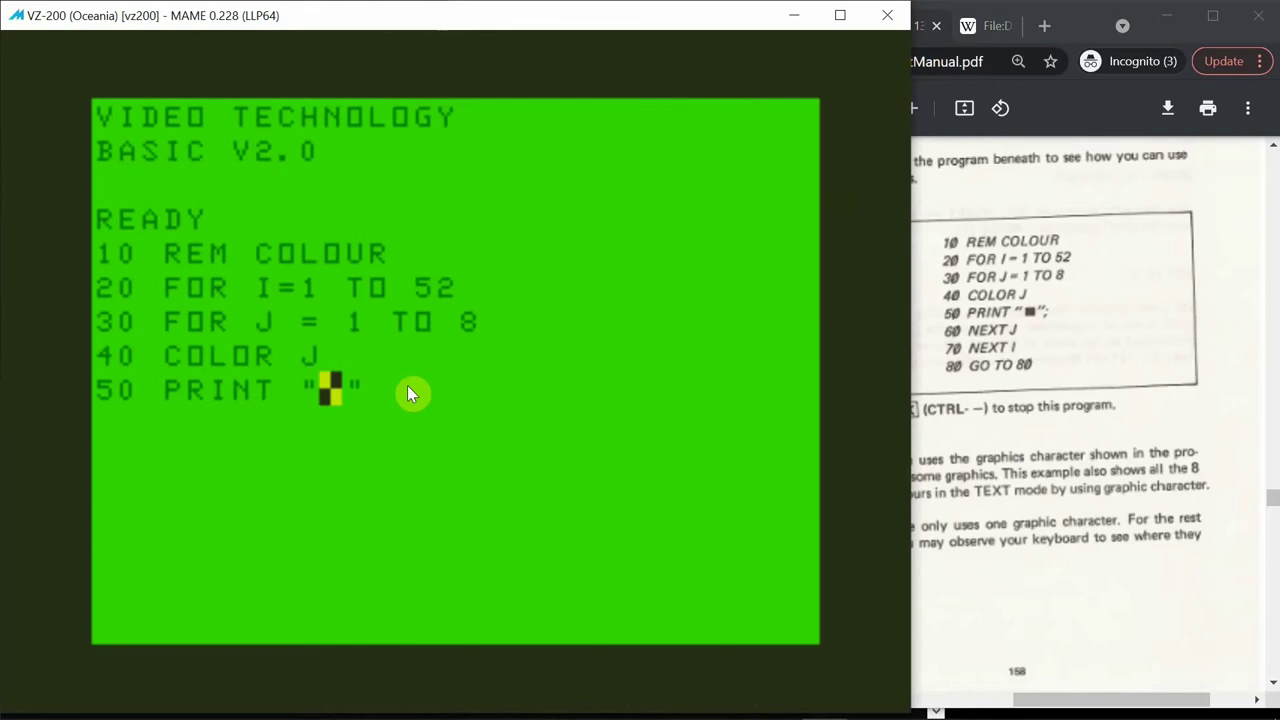
text(;)
key(Return)
Add program lines 60 NEXT J and 70 NEXT I to close both loops
text(60 N)
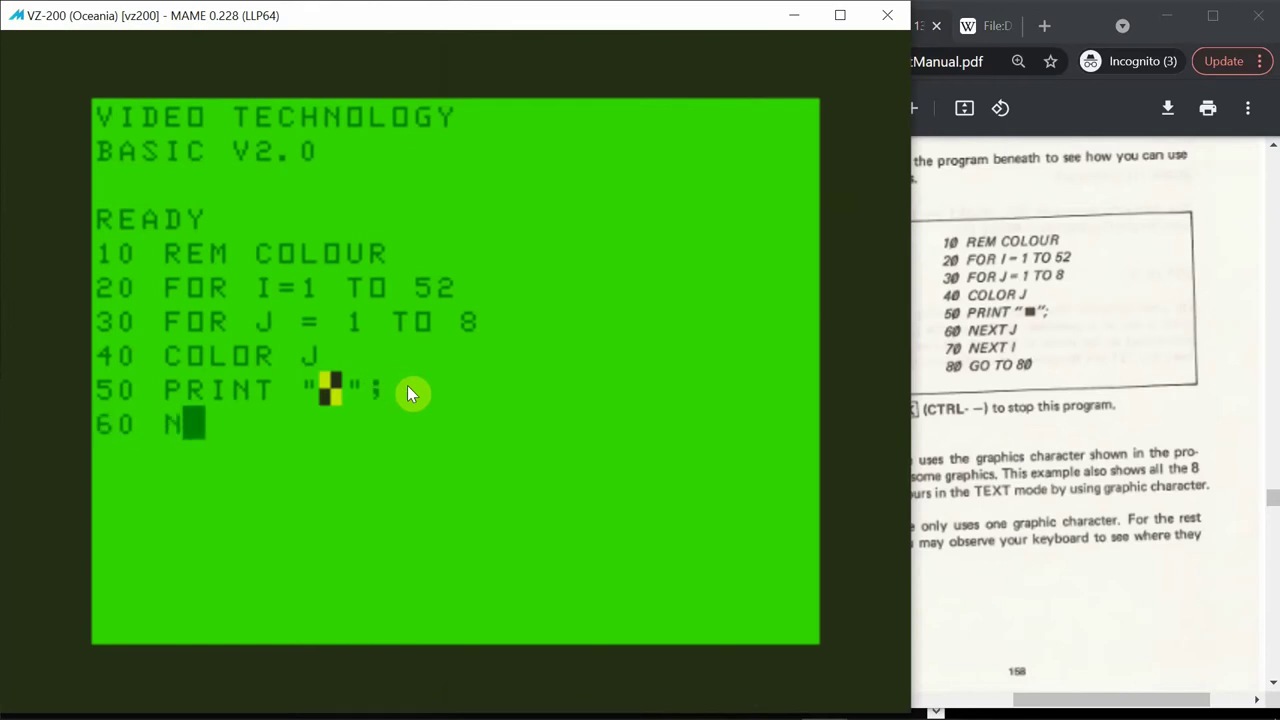
text(EXT J)
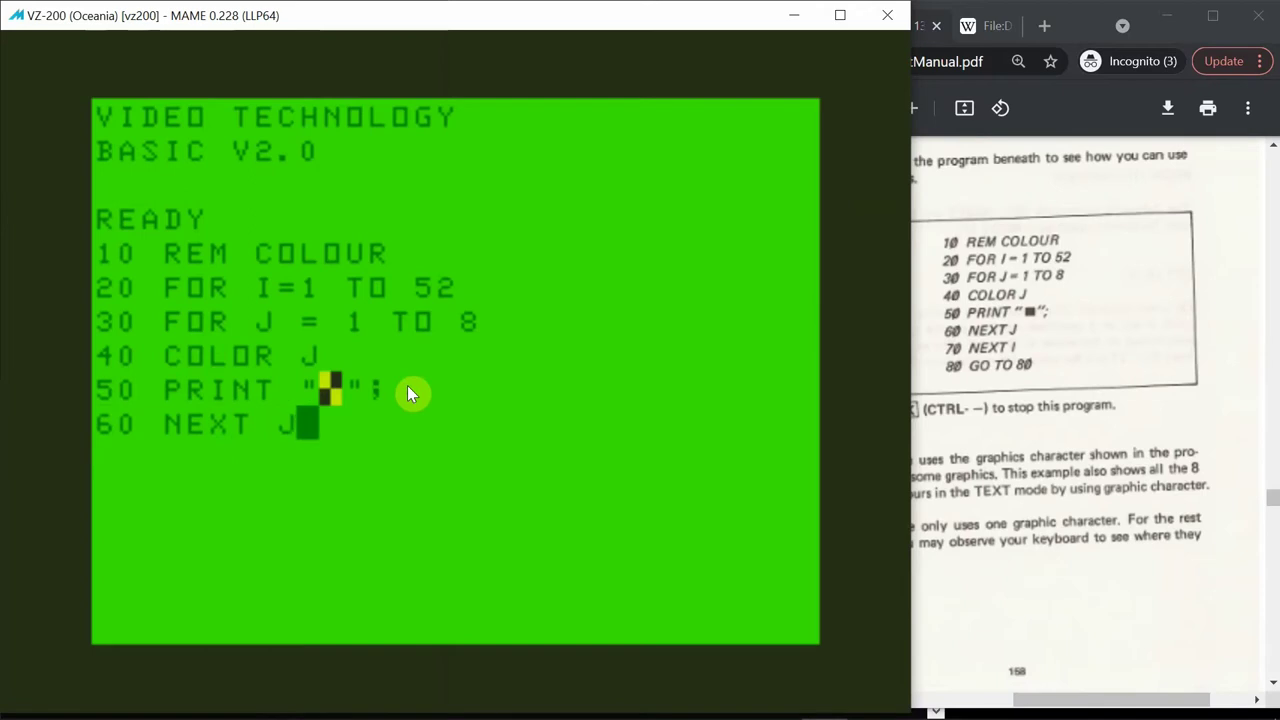
key(Return)
text(70 )
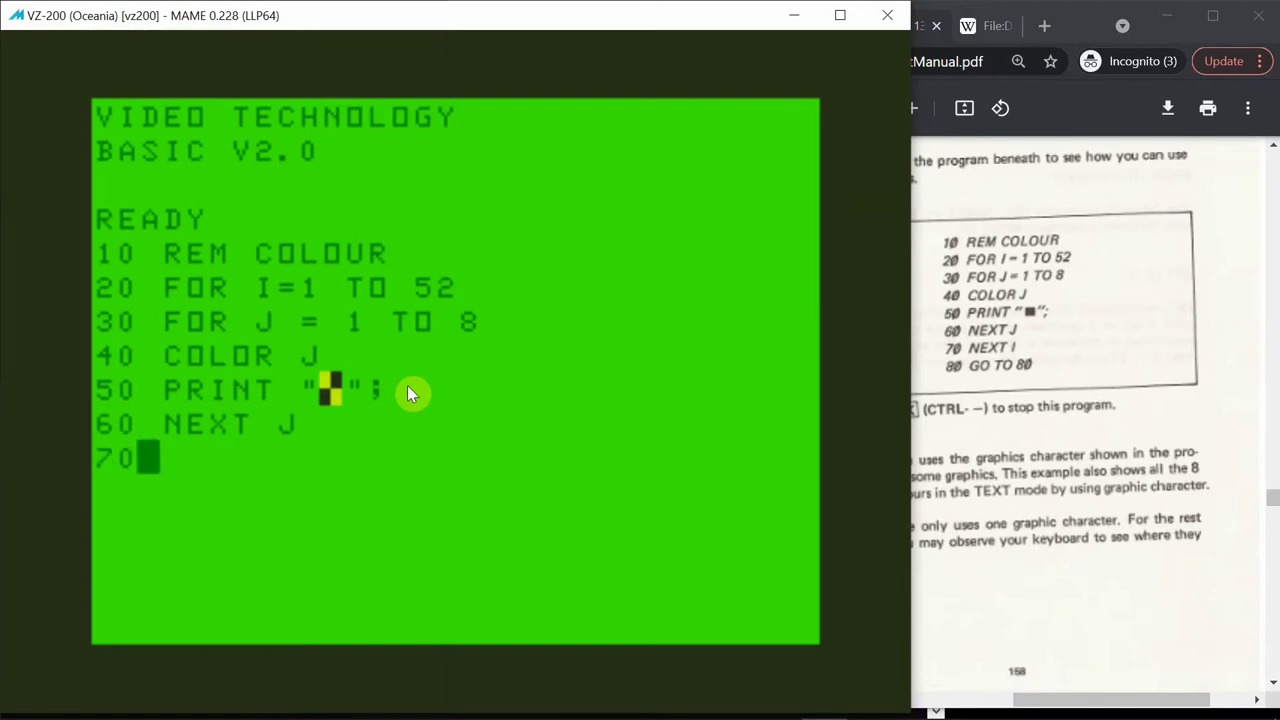
text(NEXT I)
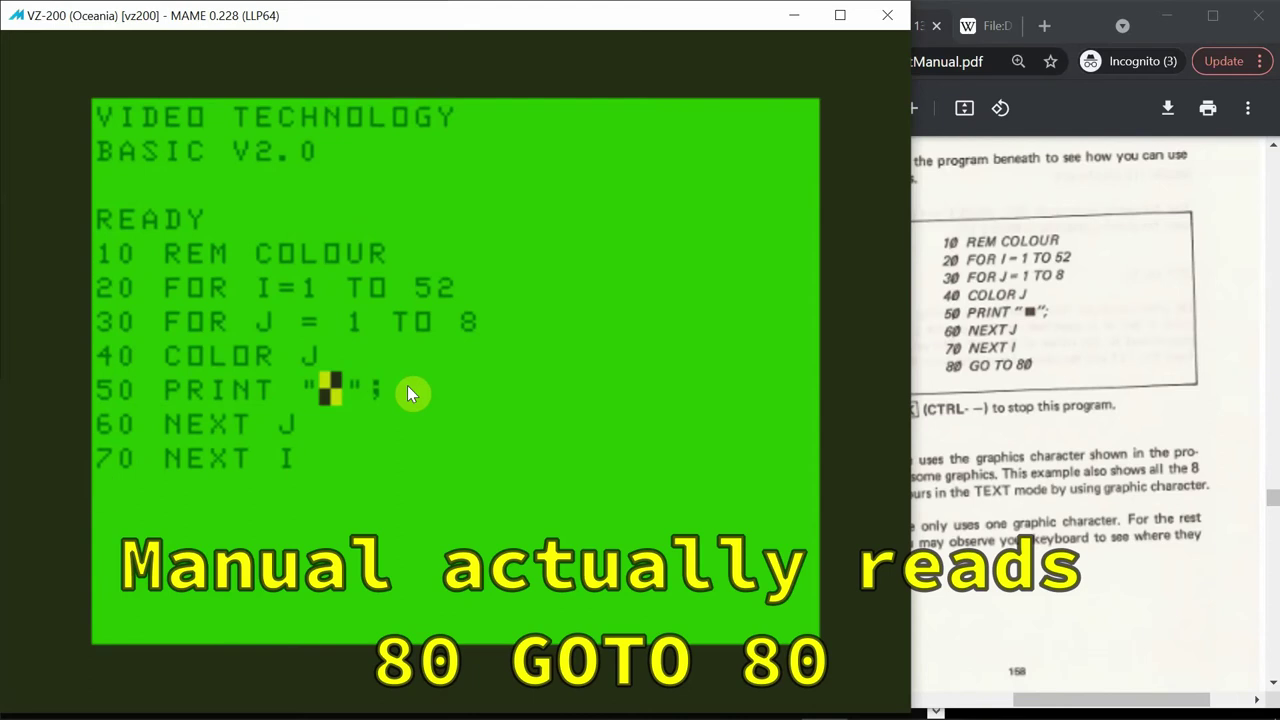
Run the program and compare its output with the manual's notes on the graphics characters example
text(RUN)
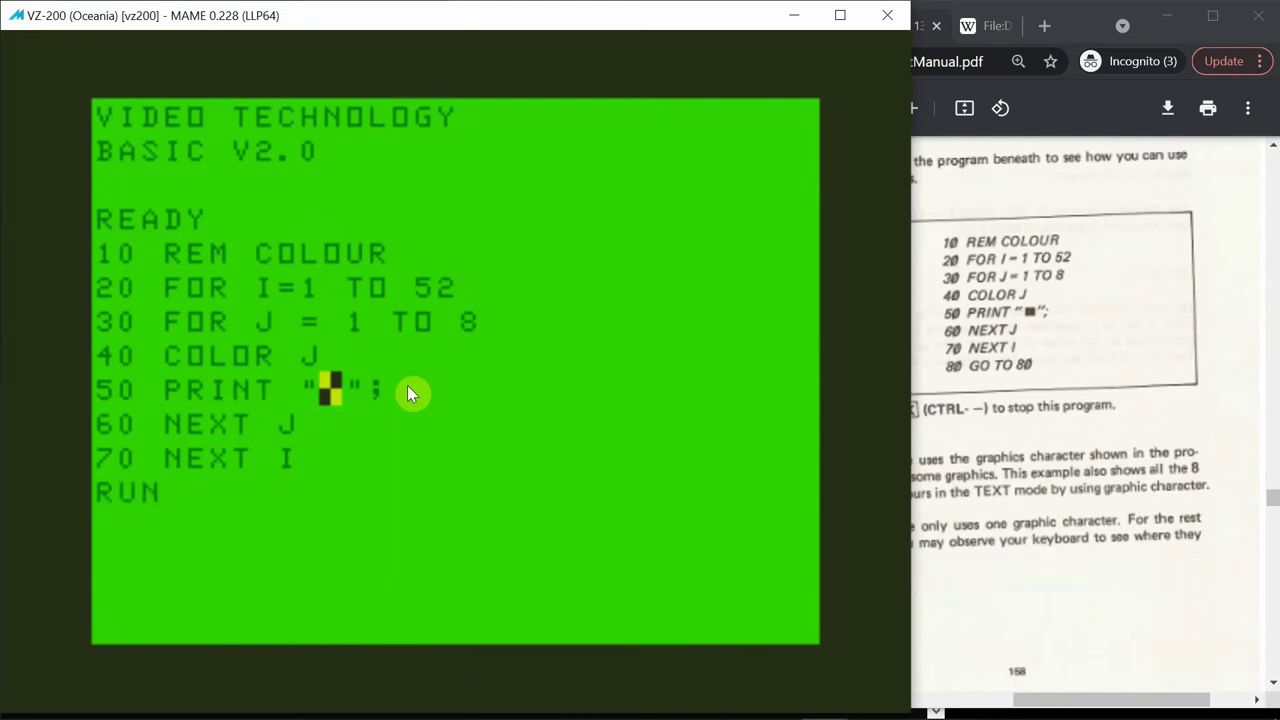
key(Return)
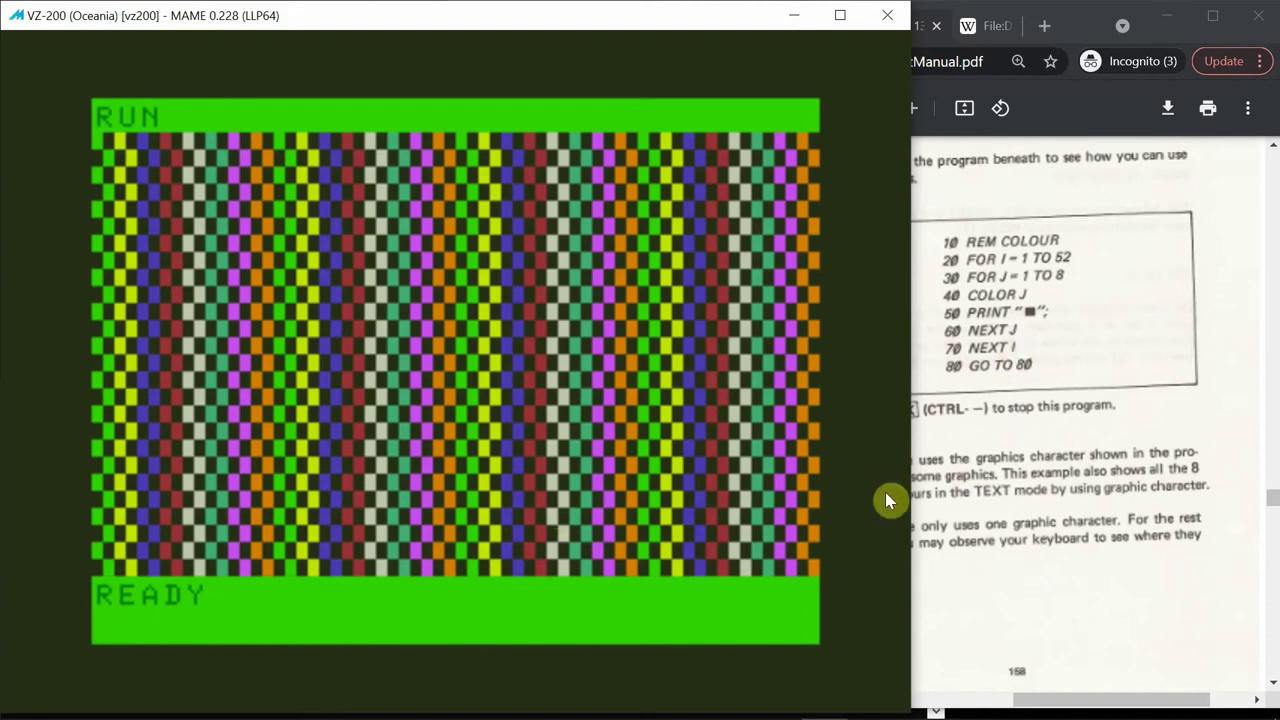
click(955, 490)
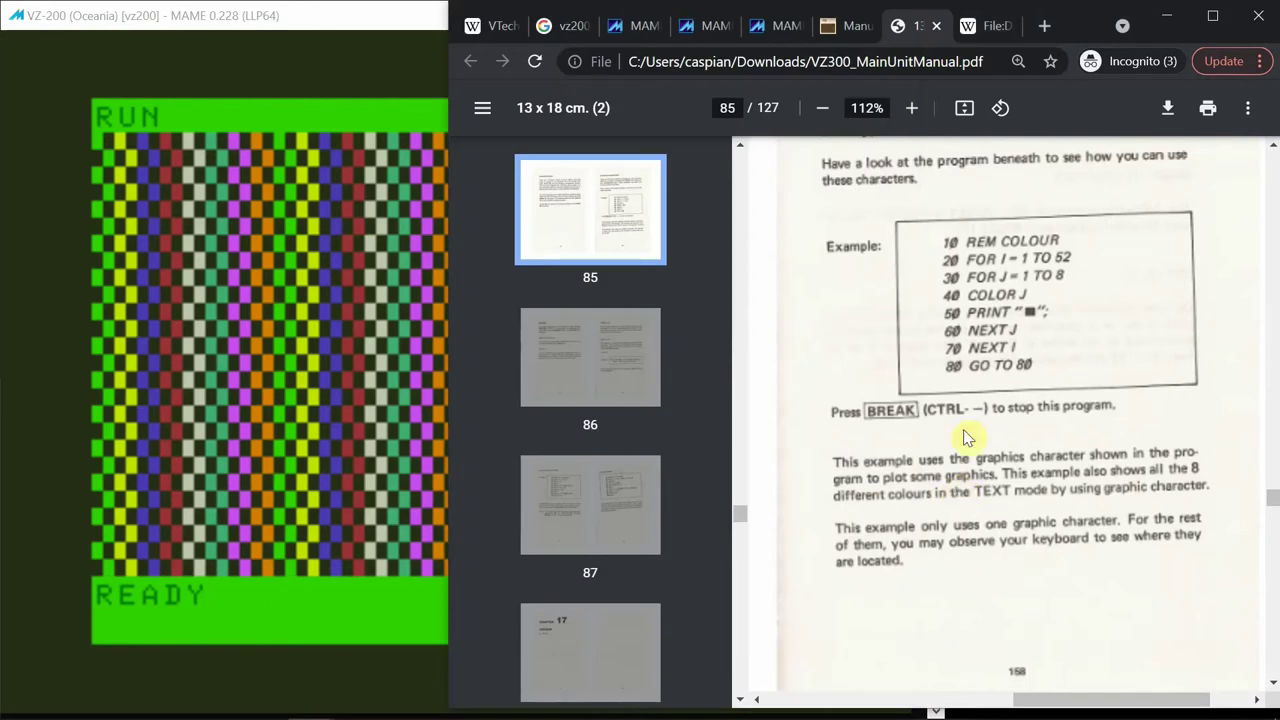
click(351, 542)
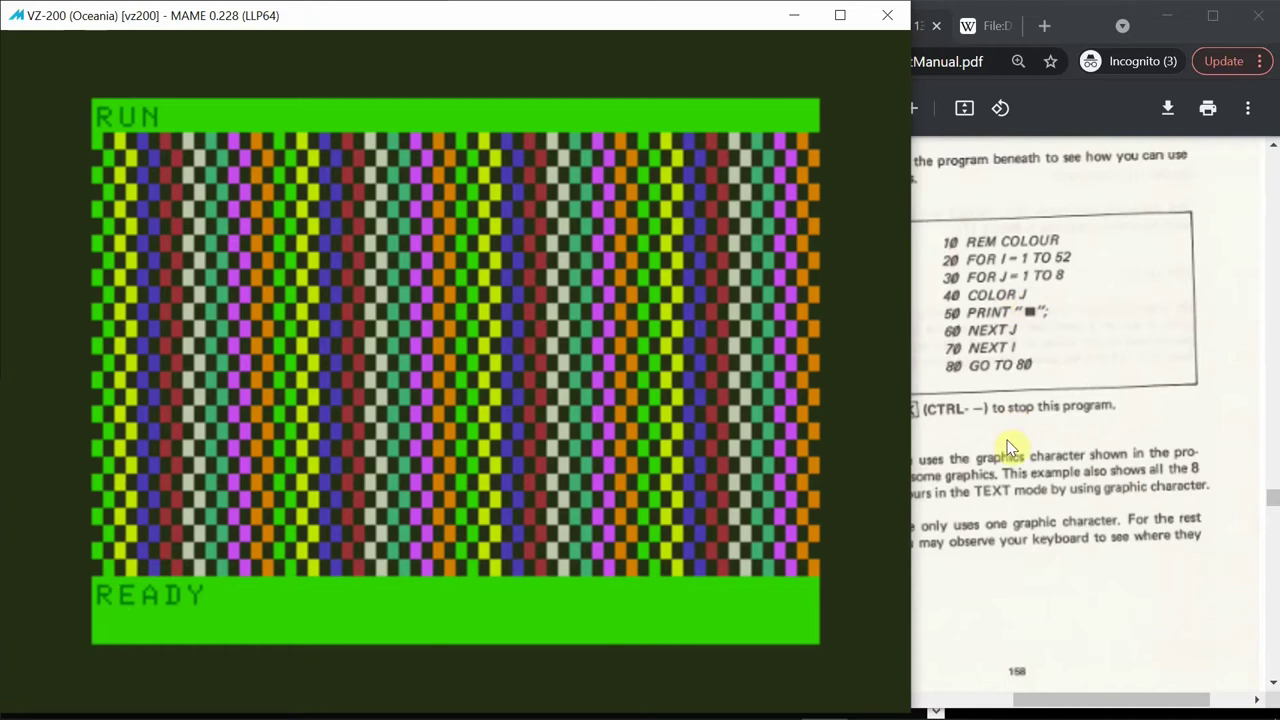
Execute the direct command GOTO 100 using single-stroke keyword entry, consulting the VZ200 keyboard photo for the GOTO keyword
click(985, 35)
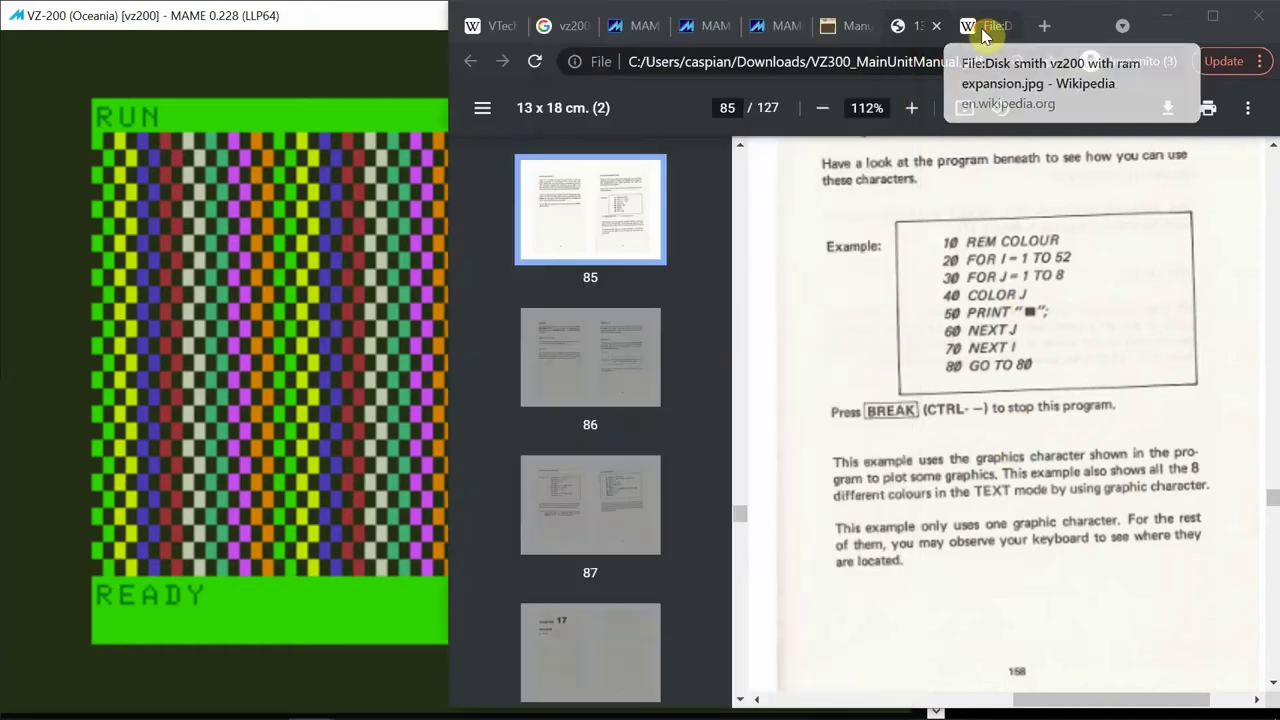
click(985, 35)
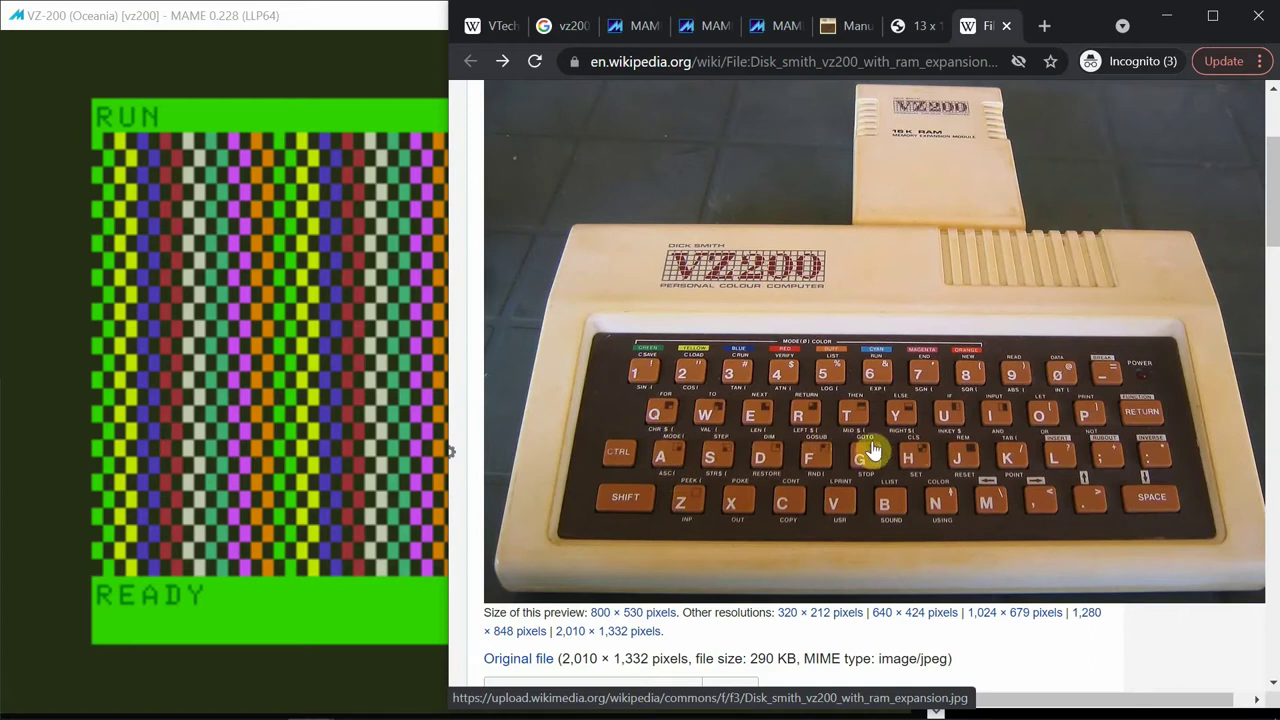
click(366, 608)
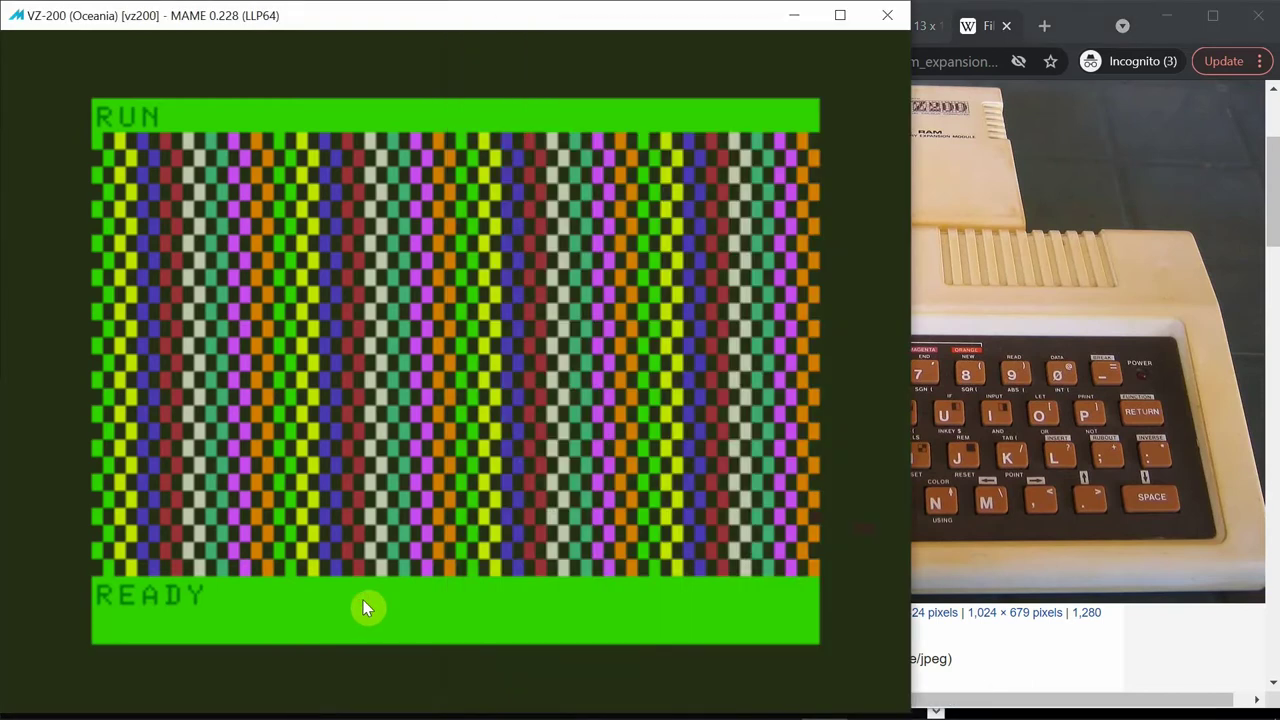
key(ctrl+g)
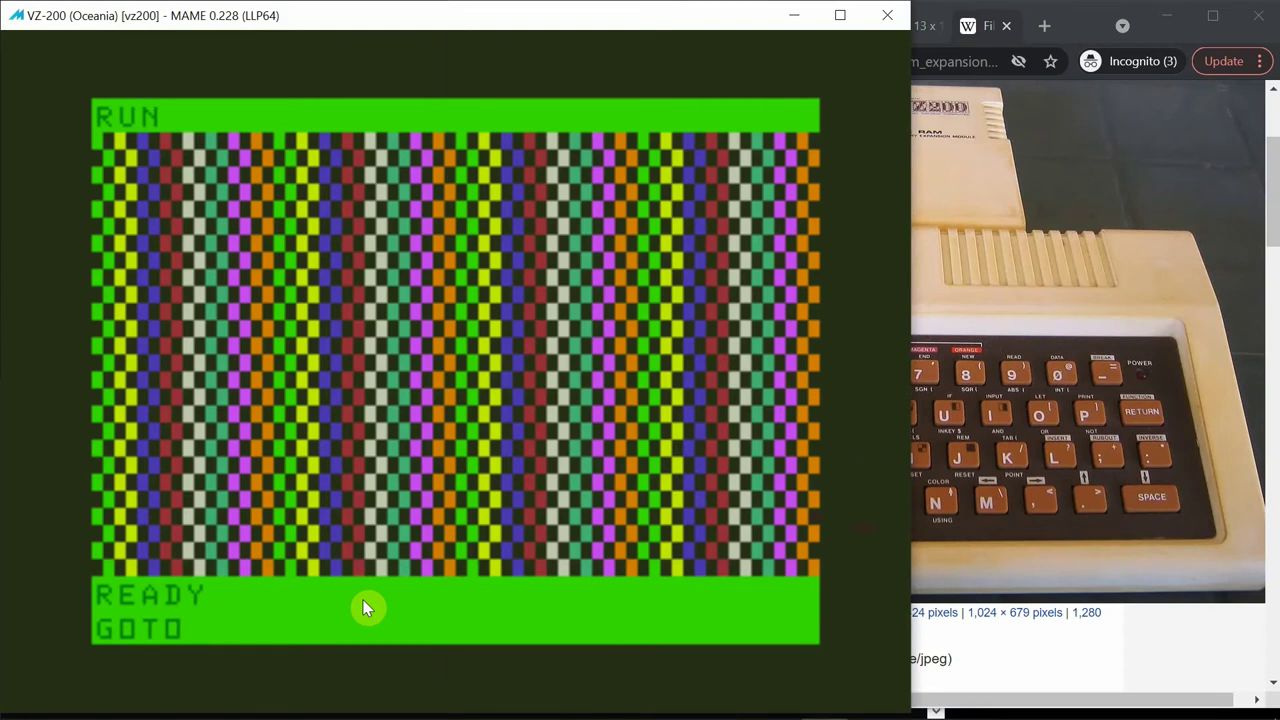
text(100)
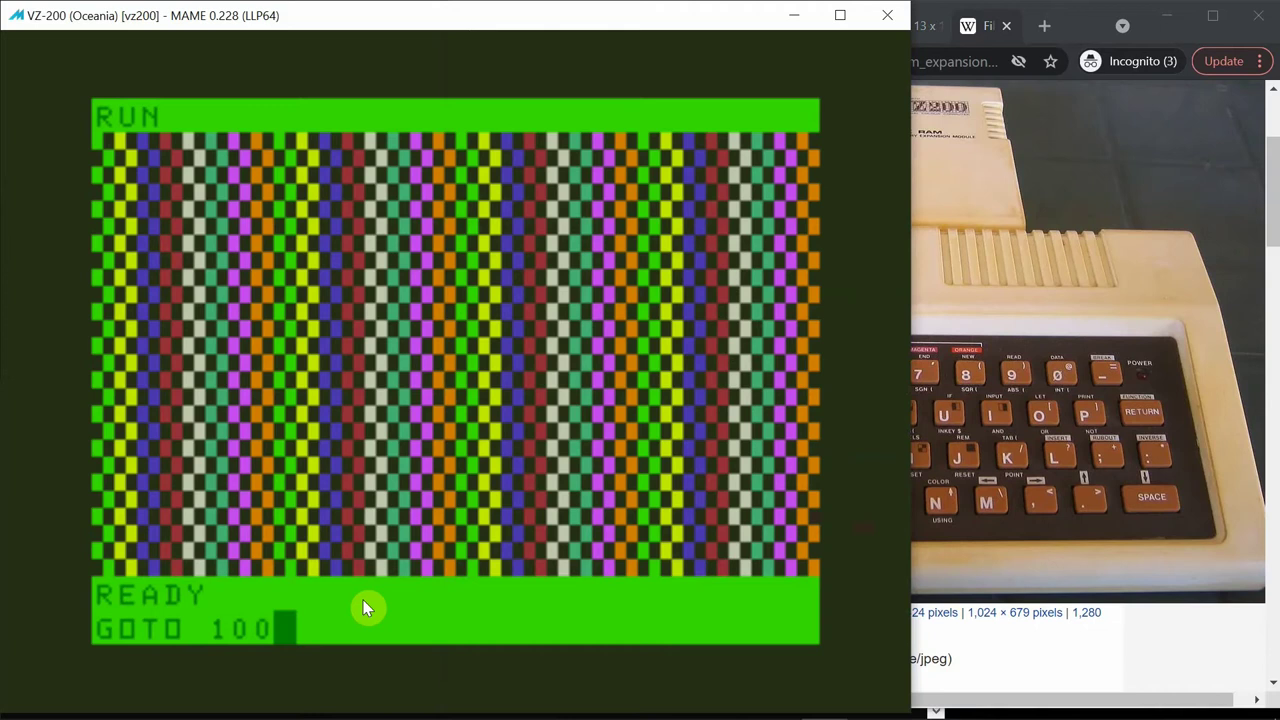
key(Return)
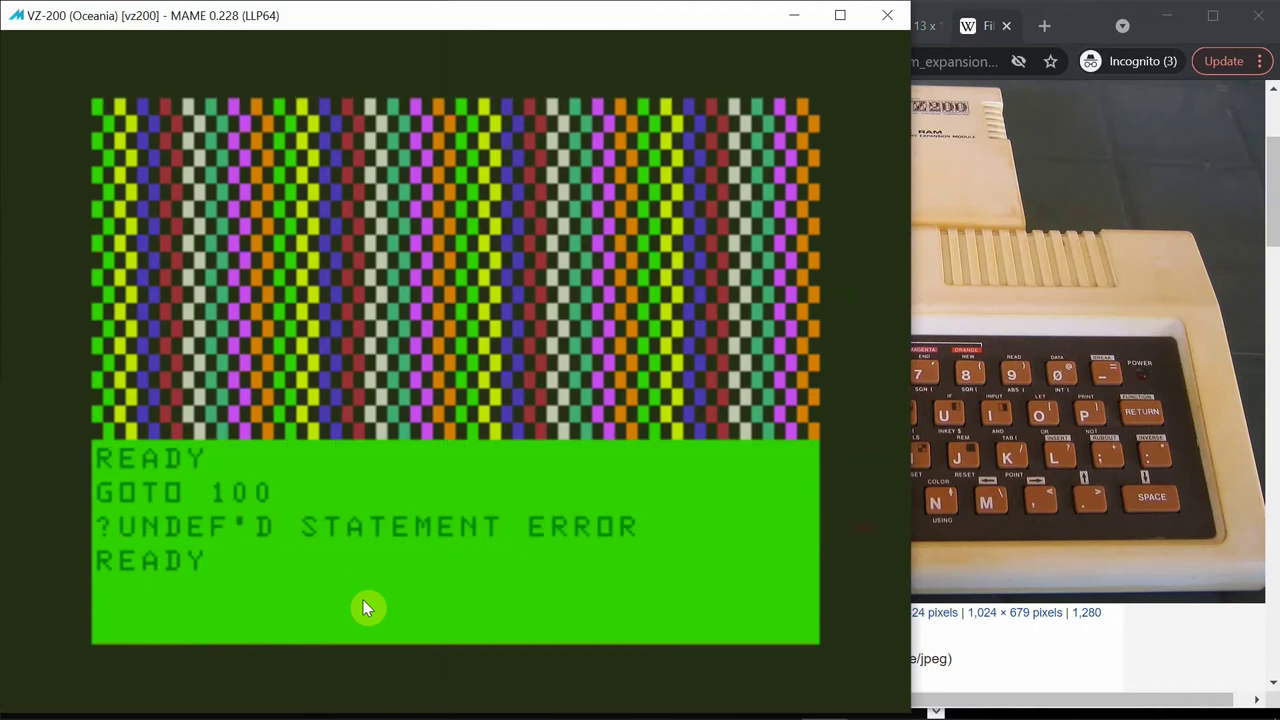
Open the full-size VZ200 keyboard photo and enter the REM keyword at the BASIC prompt with single-stroke keyword entry
click(1036, 478)
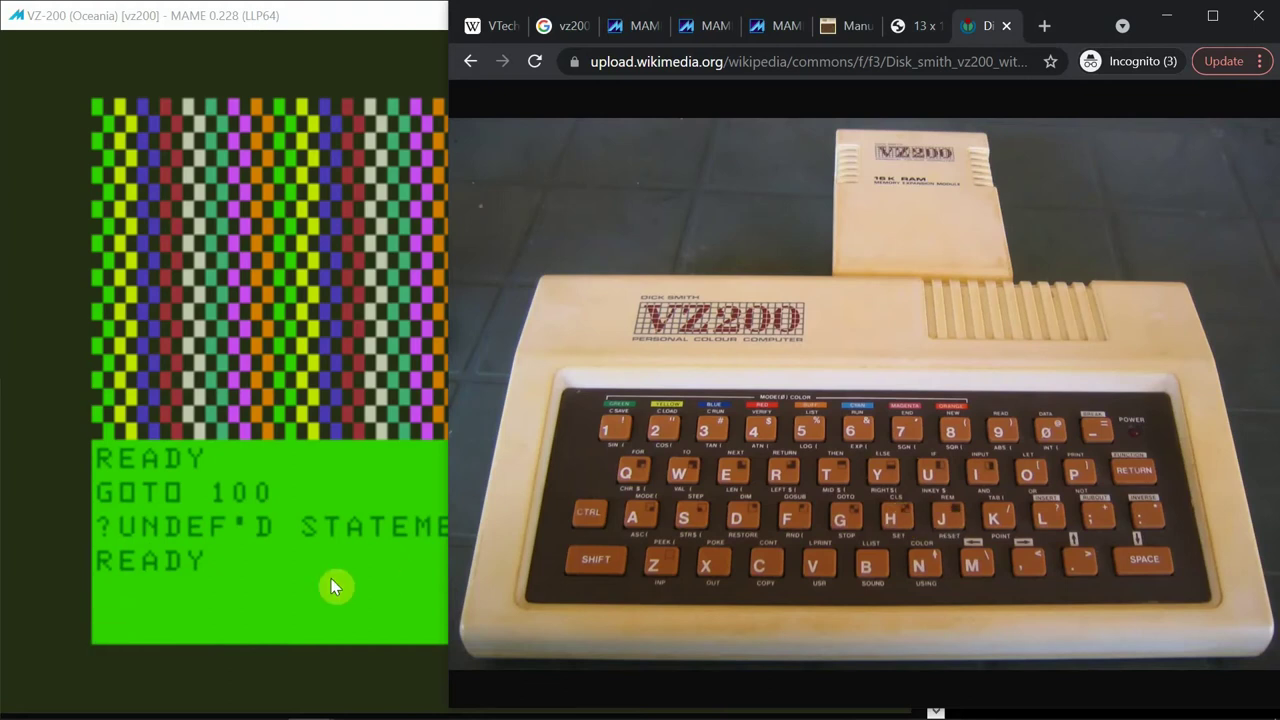
click(273, 587)
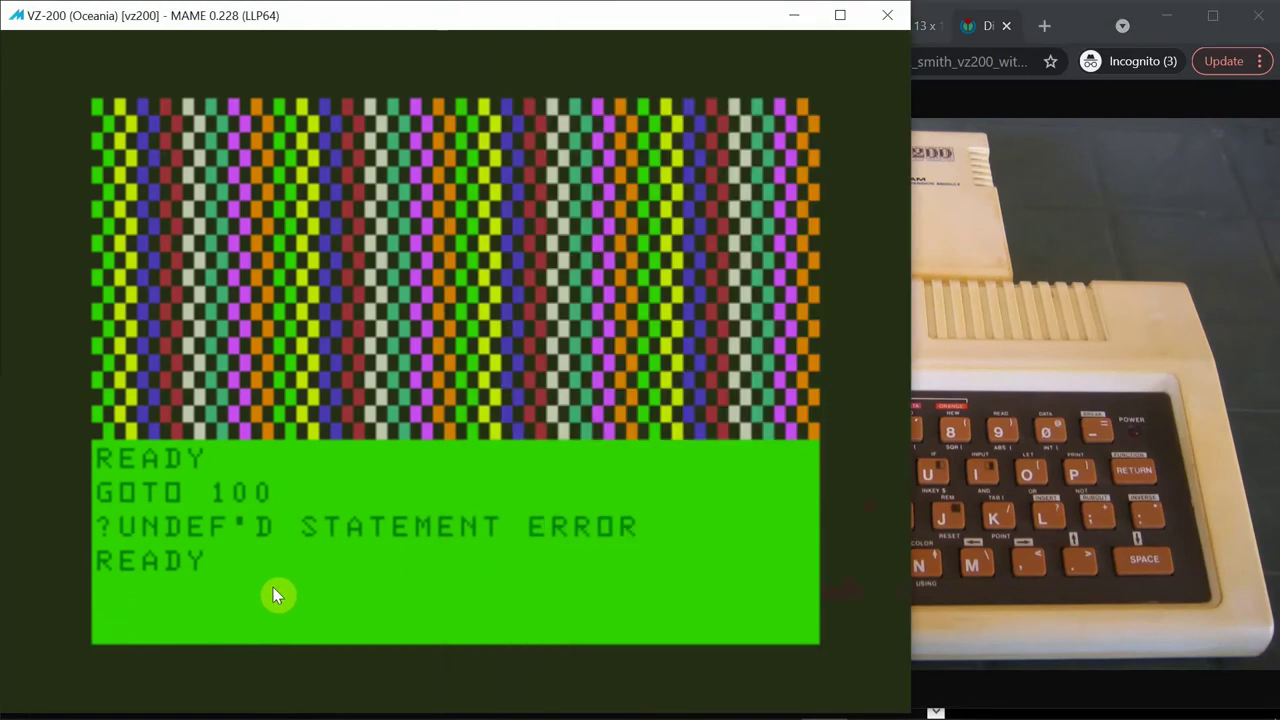
key(ctrl+j)
Examine the graphics symbols on the keyboard photo and enter a series of block graphics characters, with /? among them, after REM
click(1040, 458)
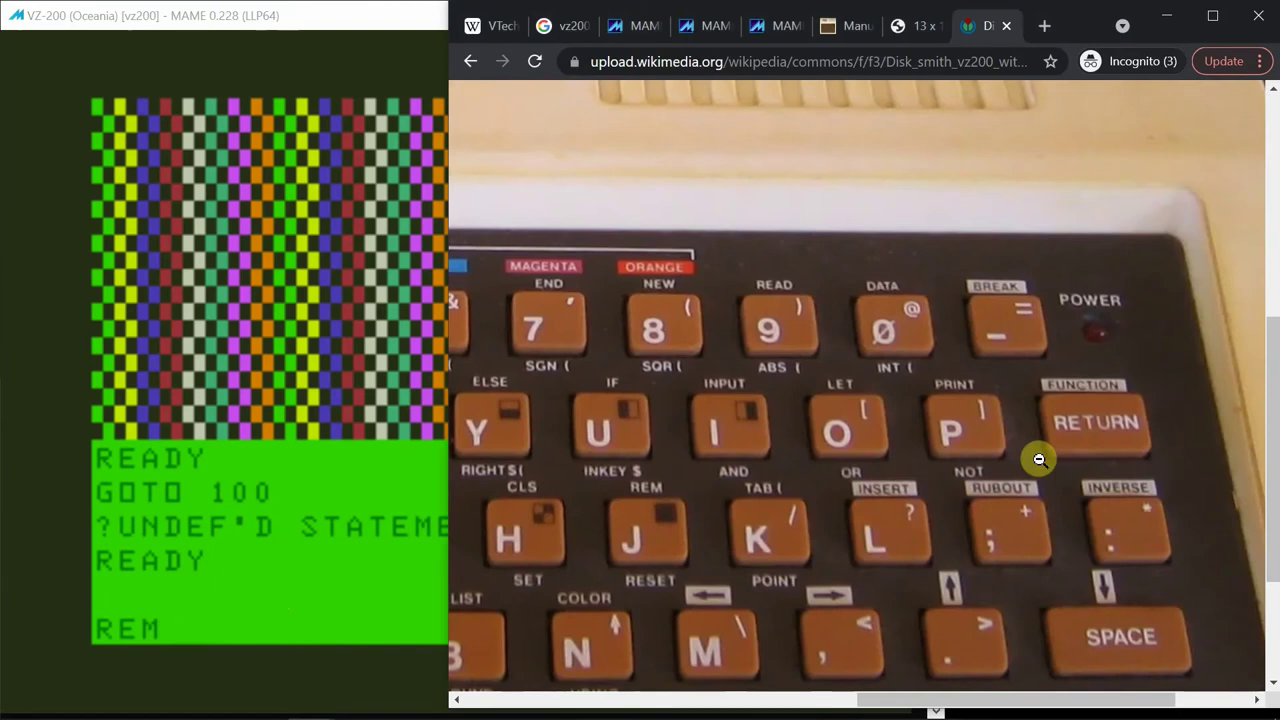
click(754, 520)
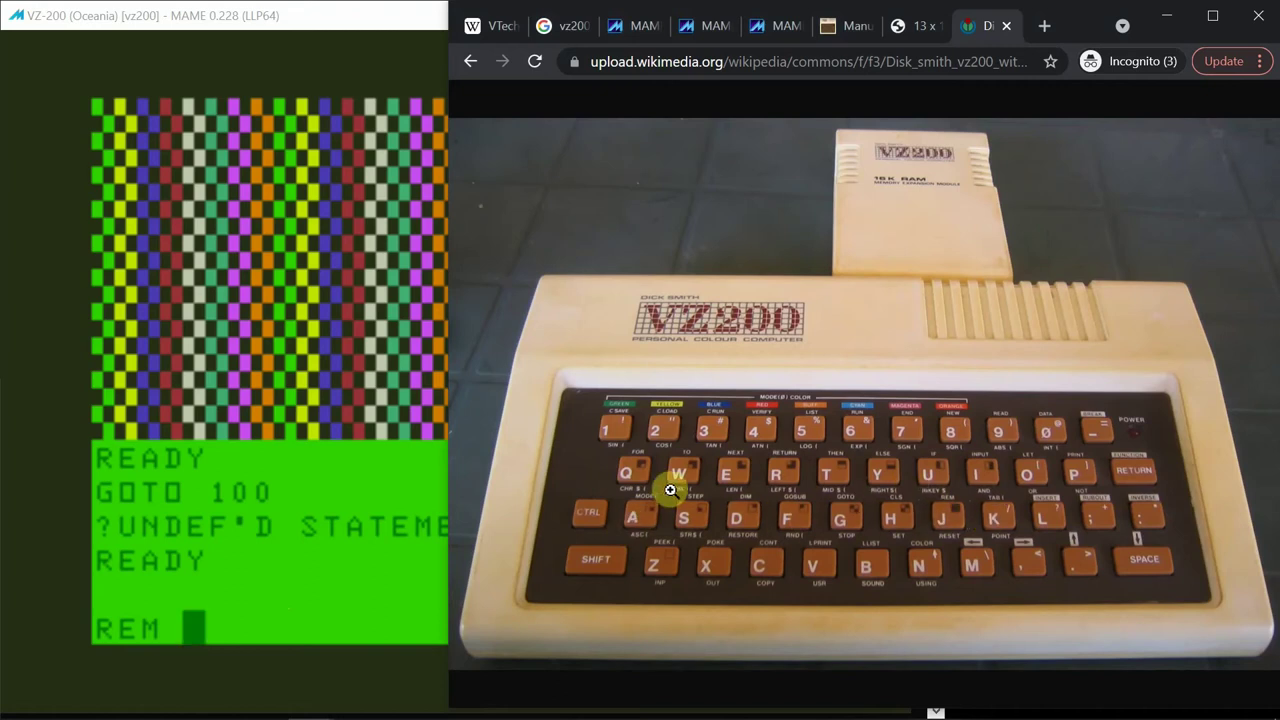
click(314, 590)
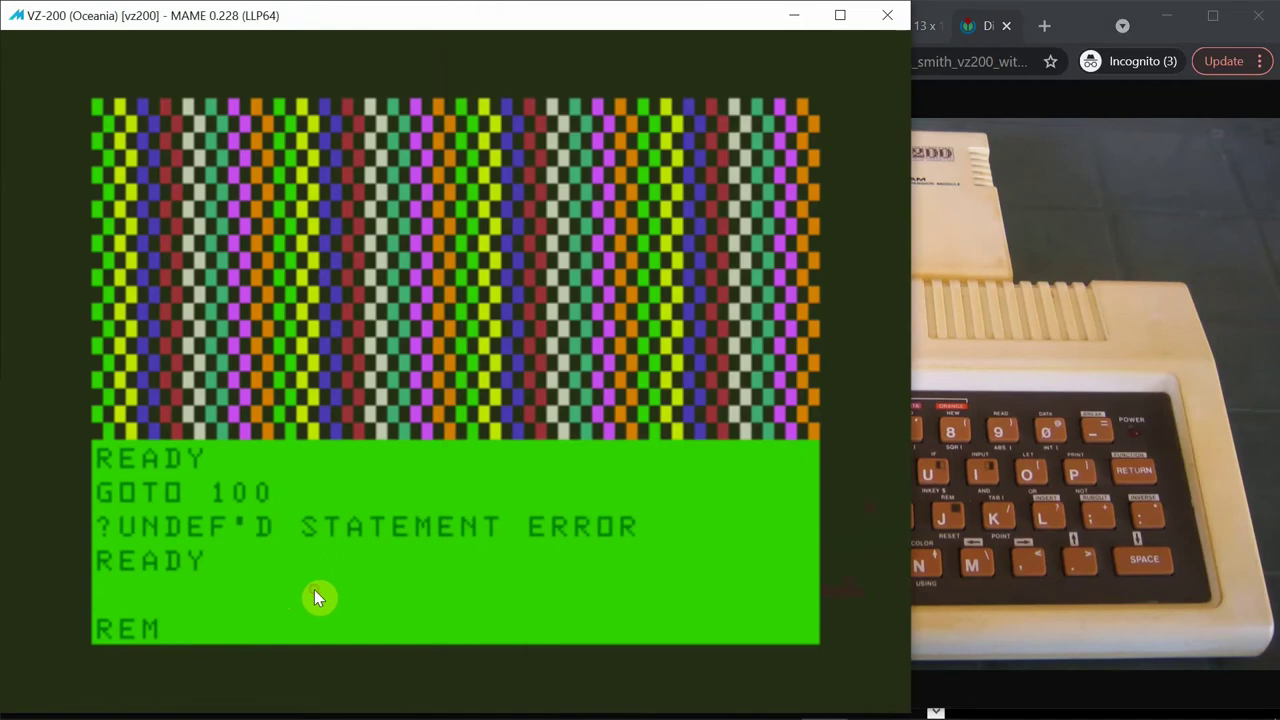
text(ghjk)
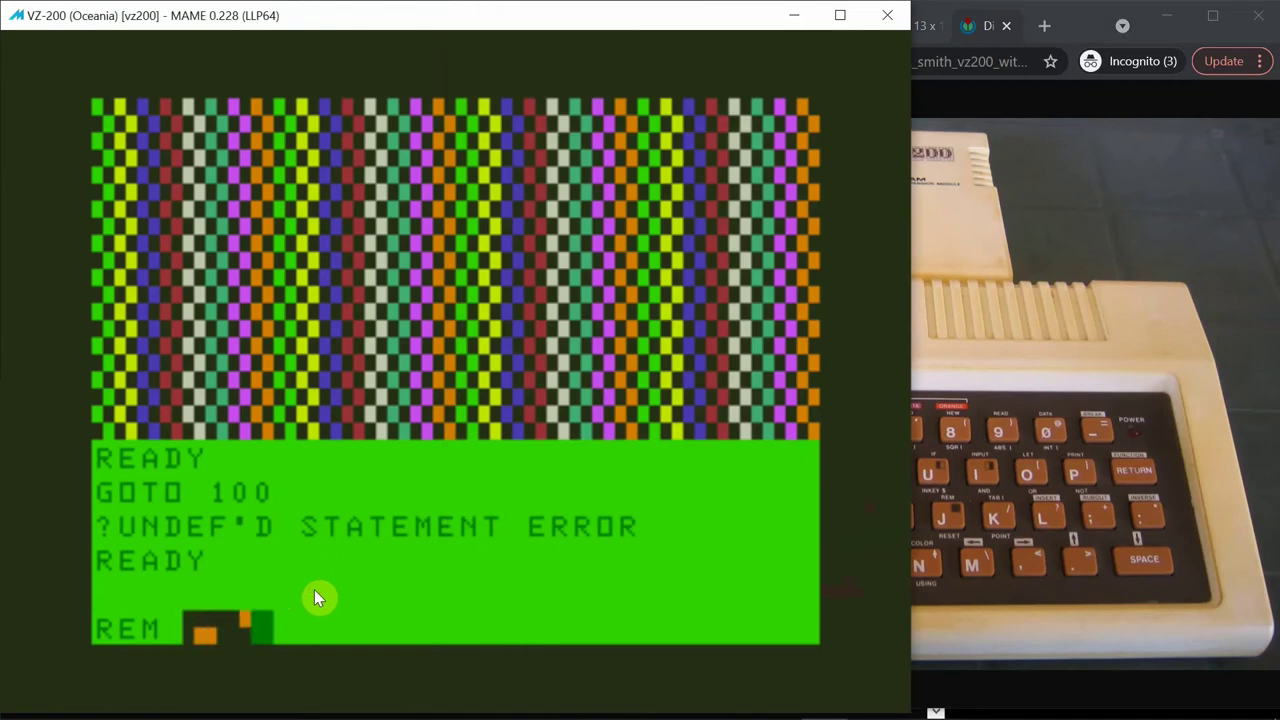
text(bnm/)
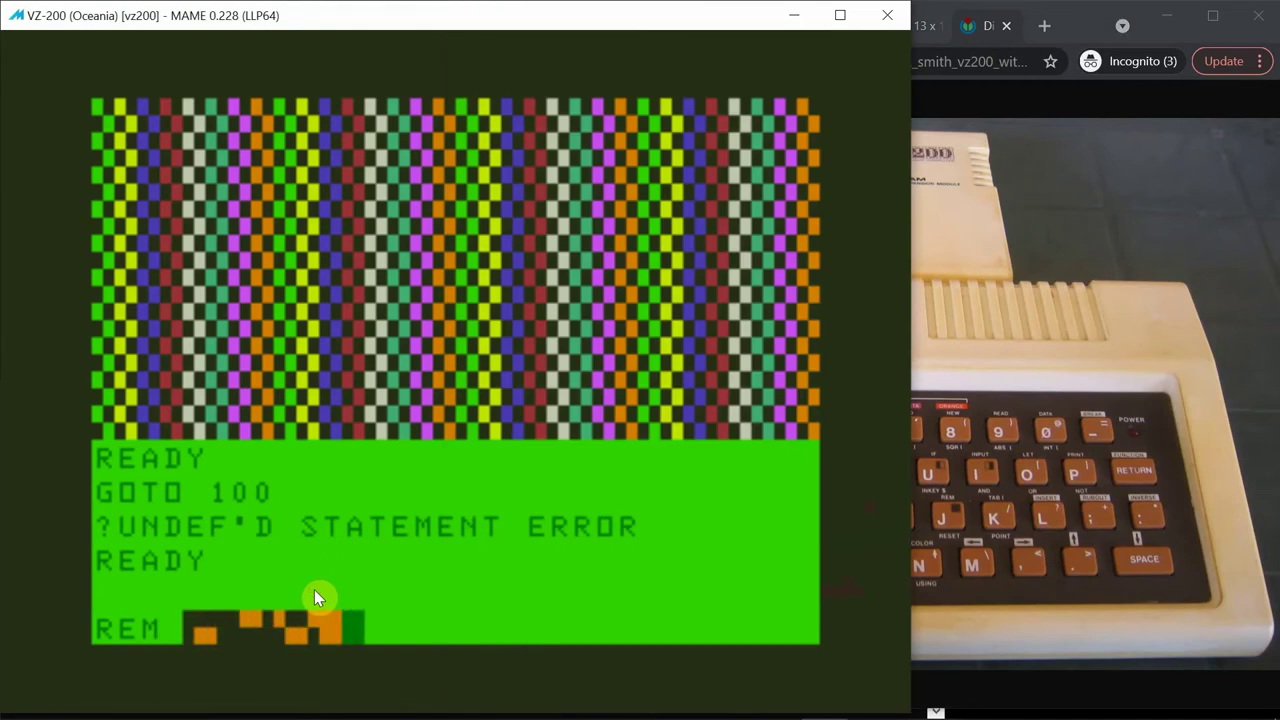
text(?)
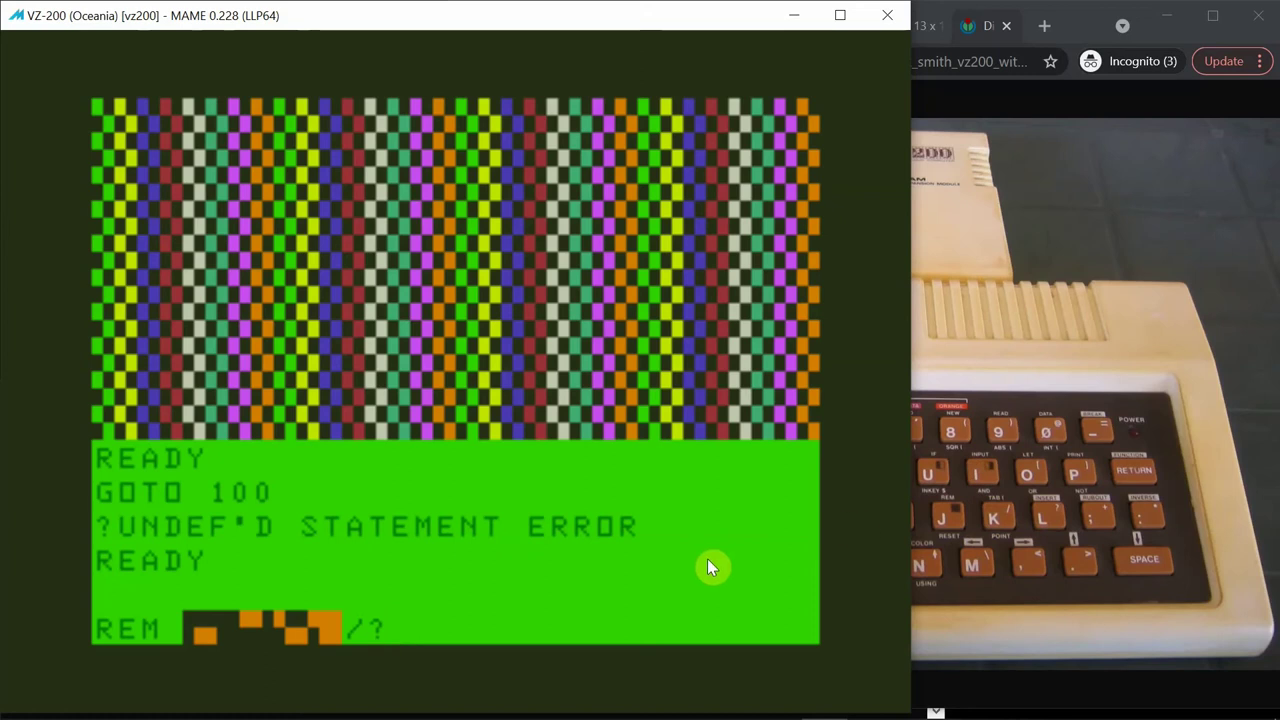
text(UIOP)
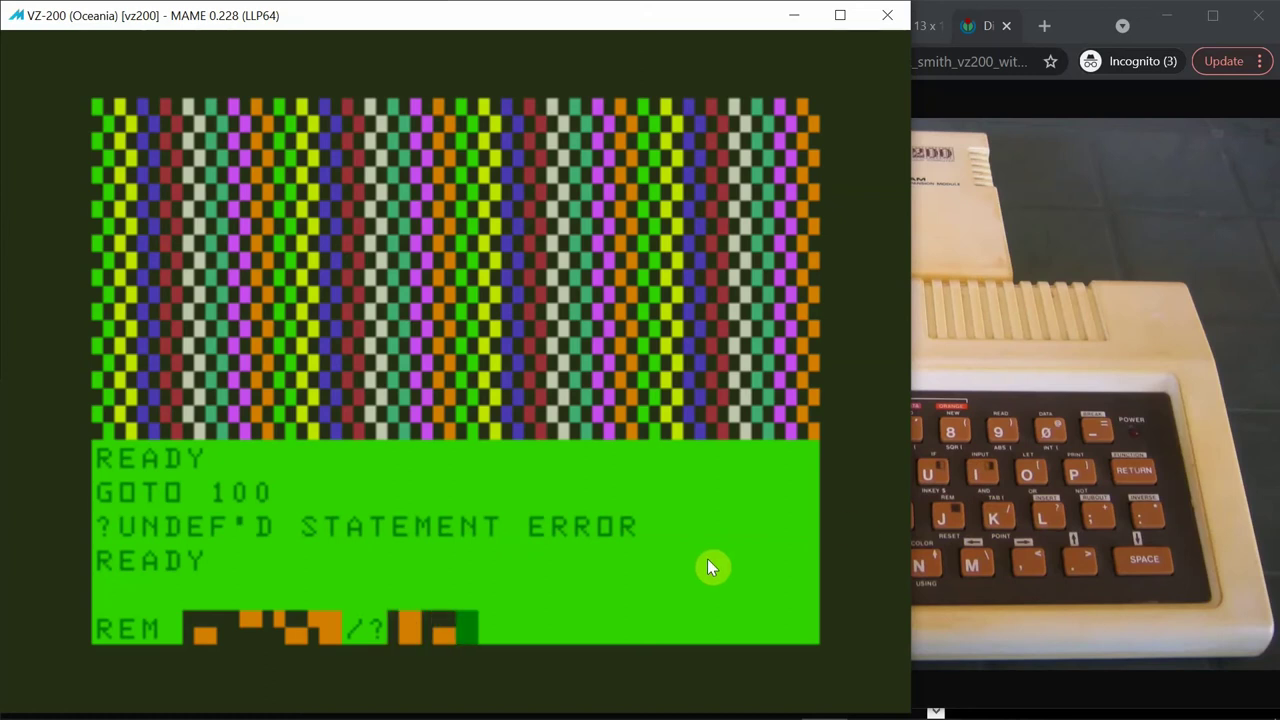
text(JKL)
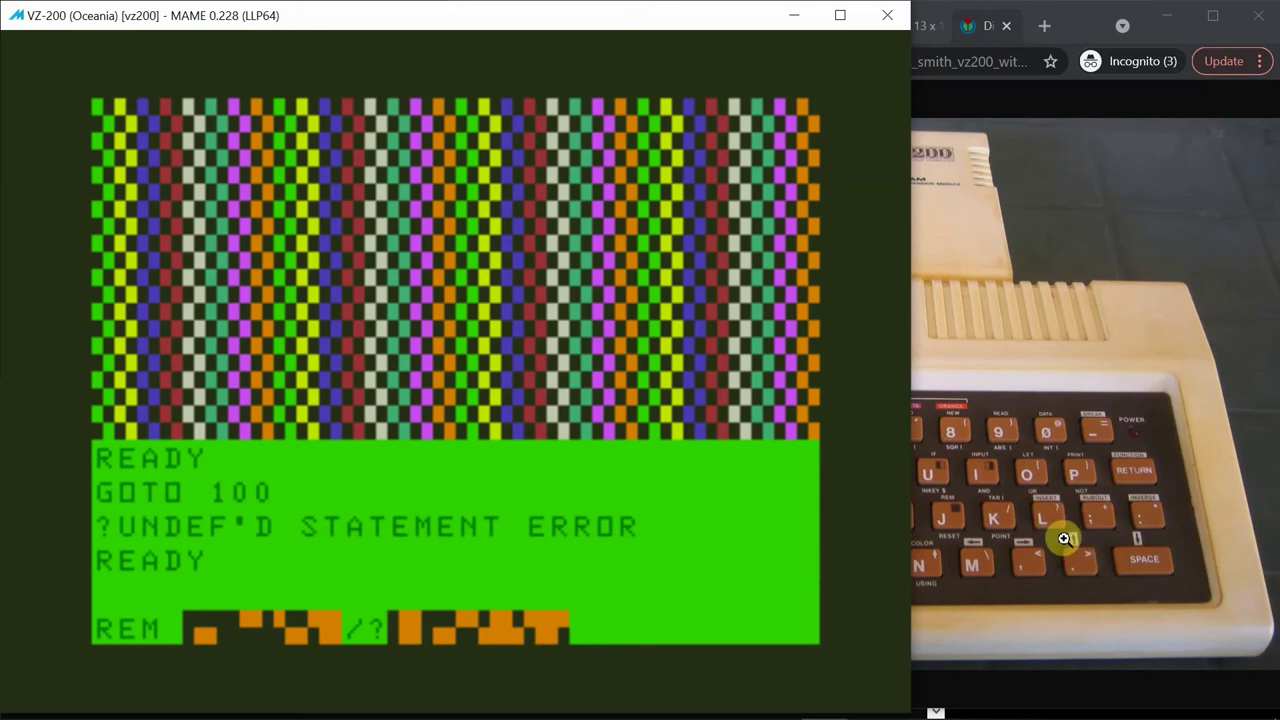
click(1080, 35)
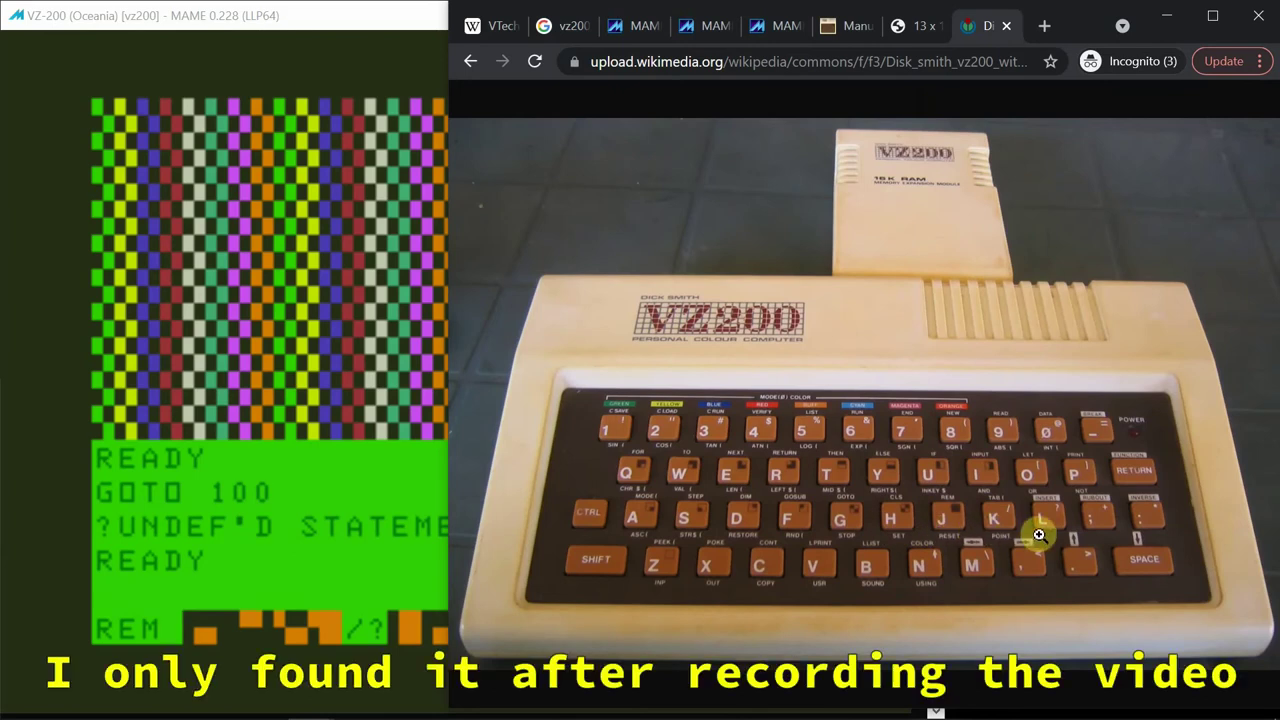
Execute the pending REM line of block graphics characters, and run the plain-text direct command REM ASD for comparison
click(391, 566)
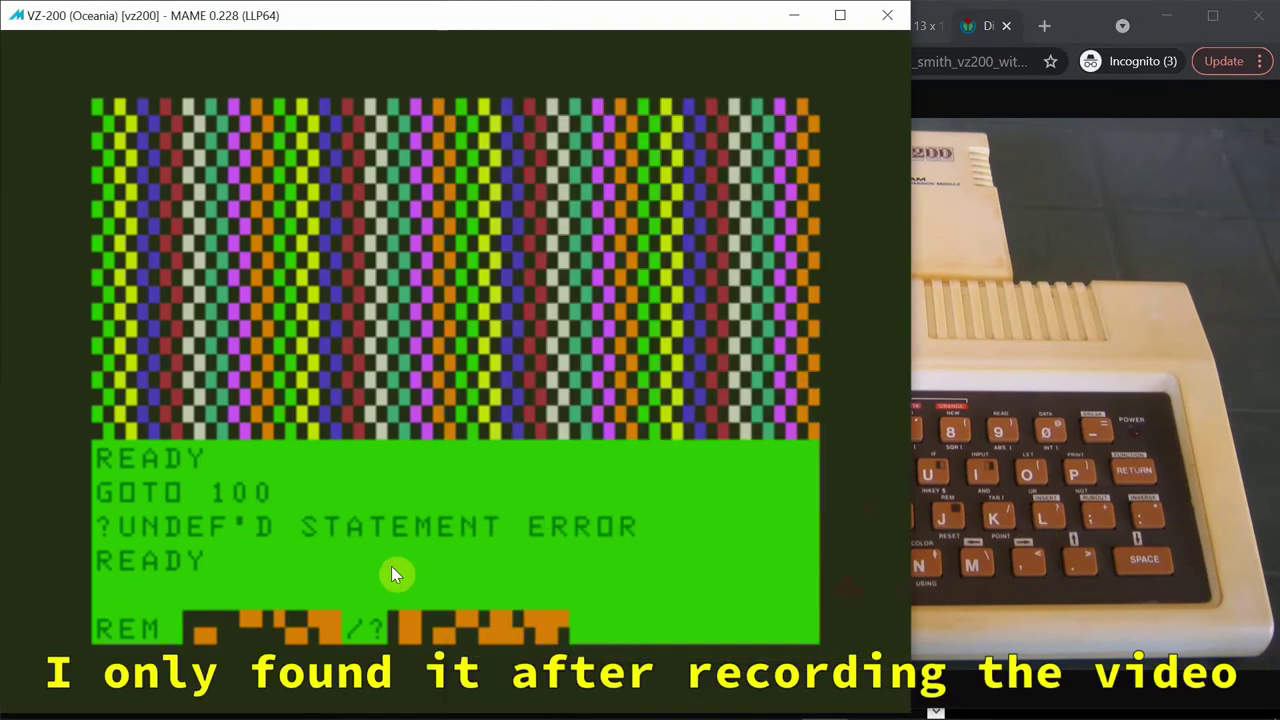
key(Return)
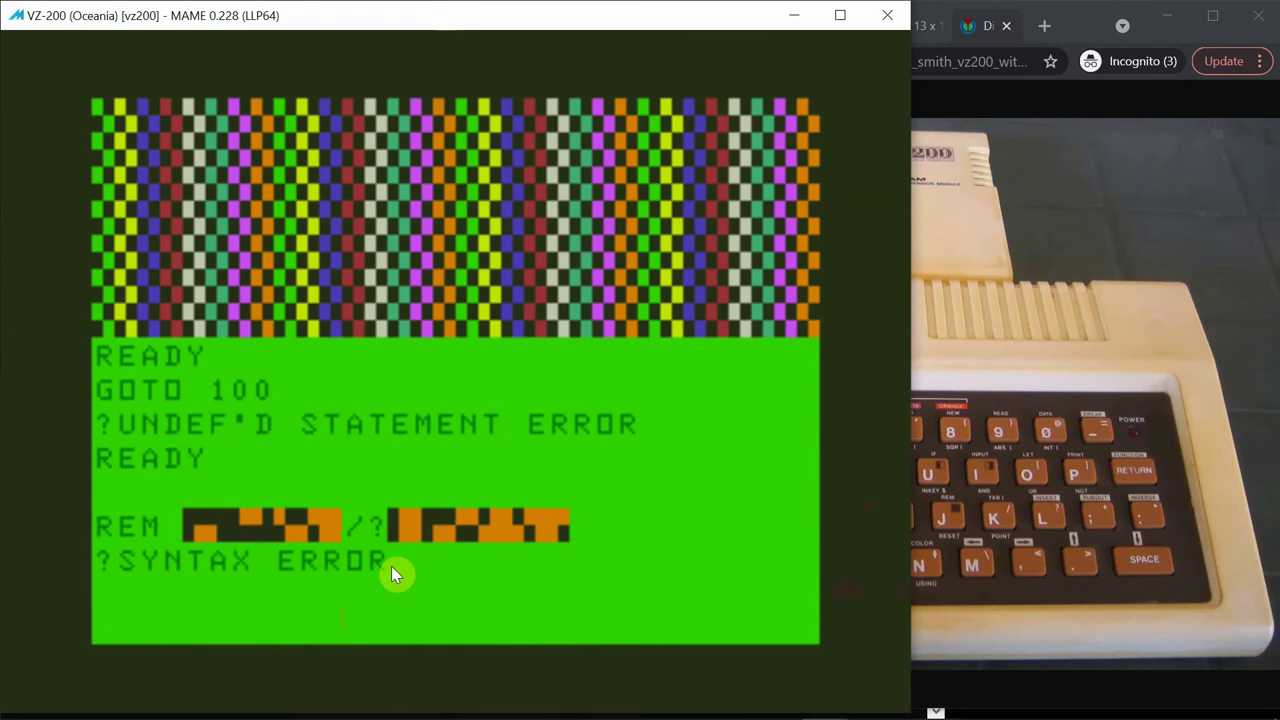
text(R)
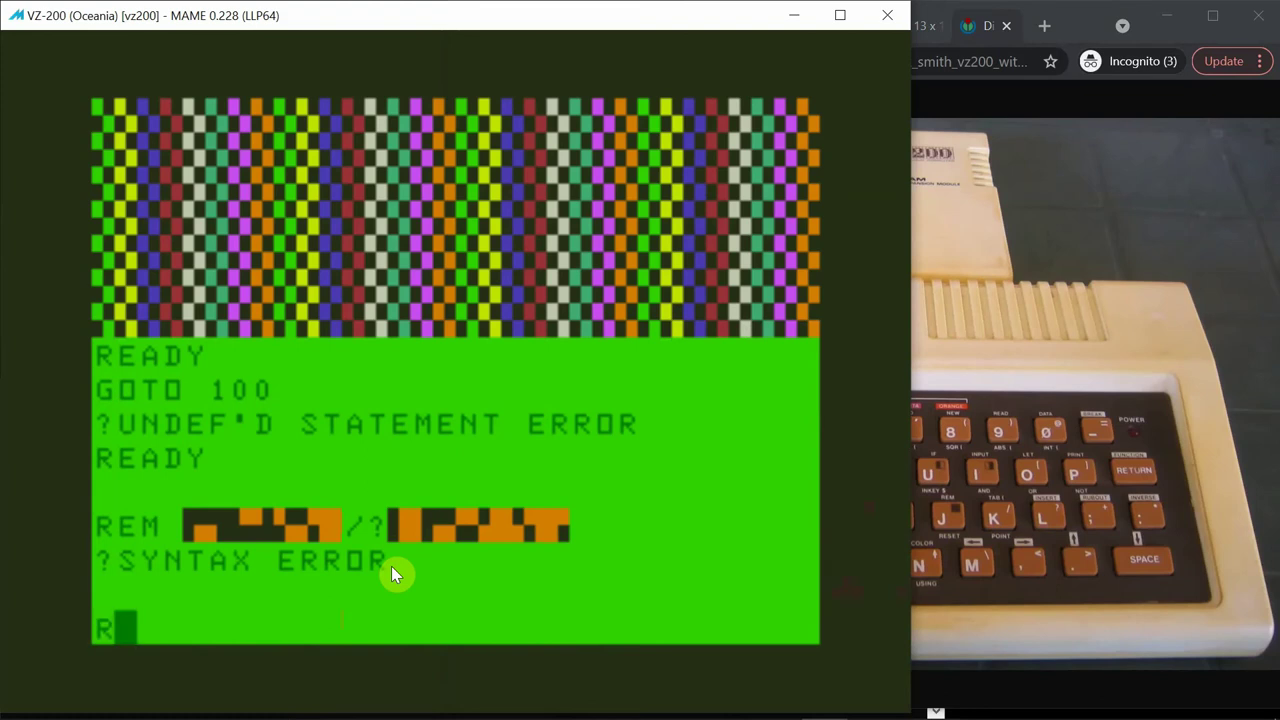
text(EM ASD)
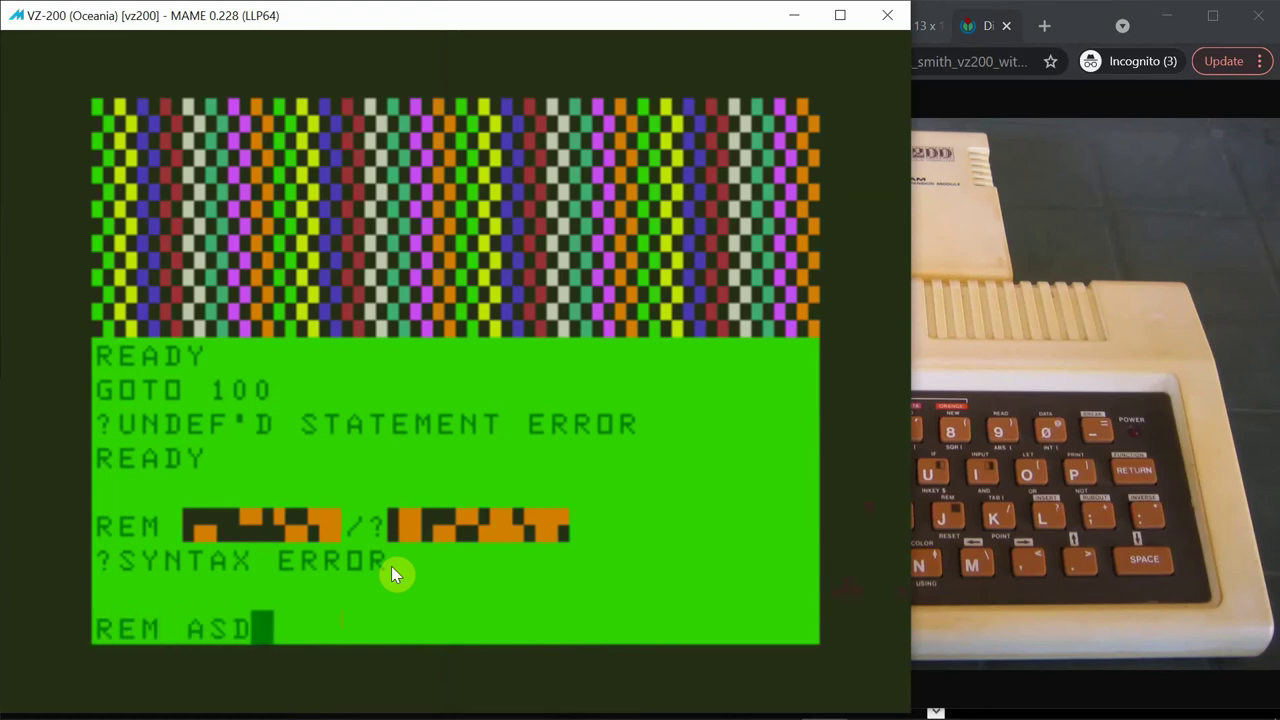
key(Return)
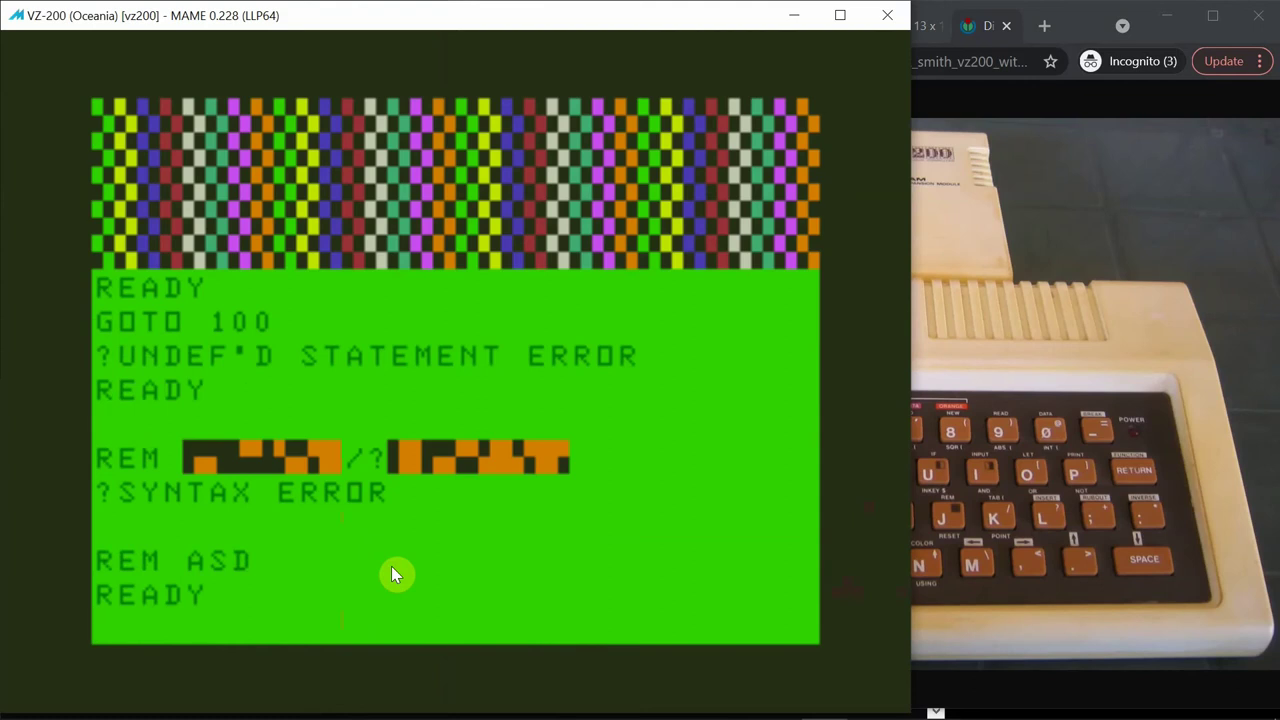
Execute a REM direct command containing a single block graphics character
text(REM )
text(a)
key(Return)
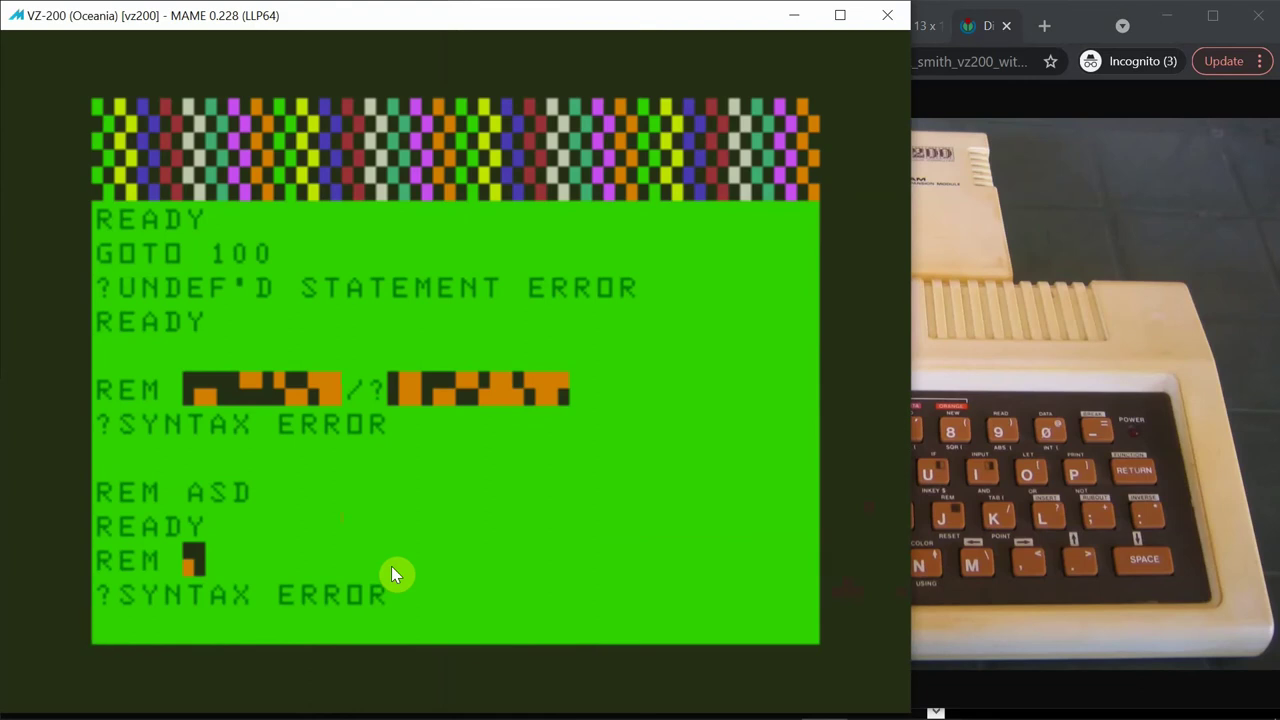
Consult the VZ200 keyboard photo and list the stored COLOUR program in the emulator with the LIST command
click(1085, 22)
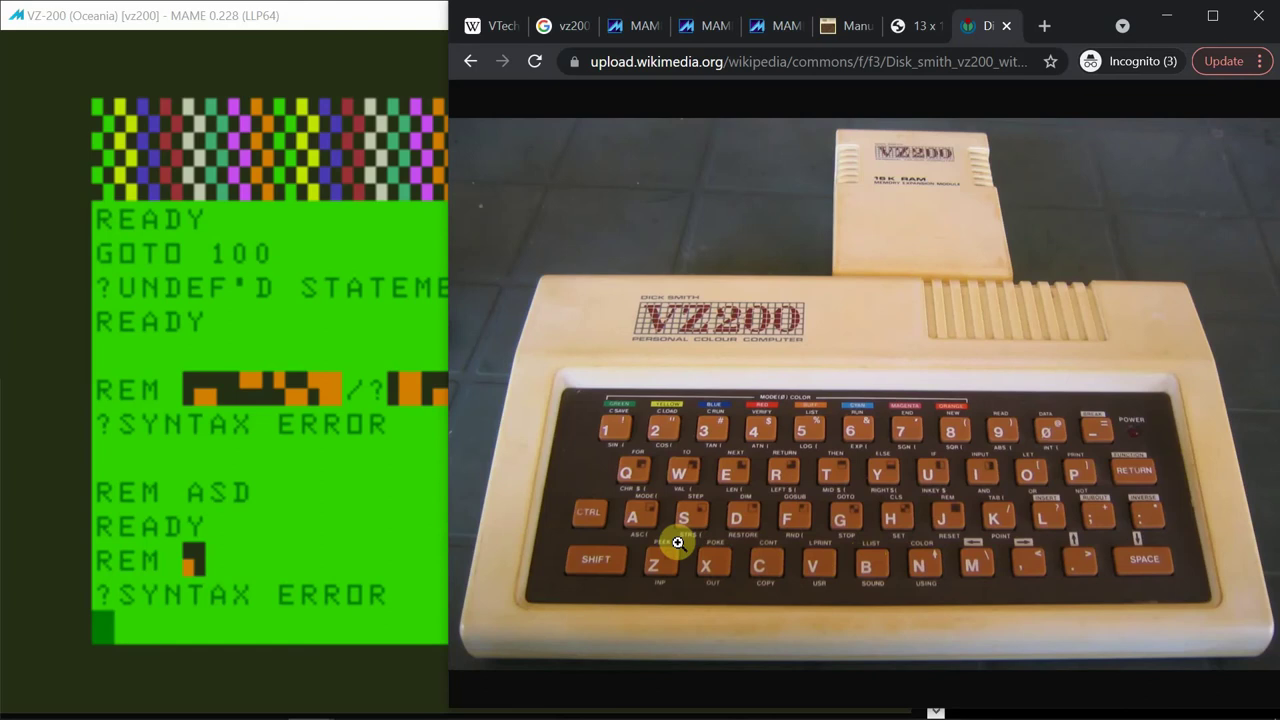
click(380, 591)
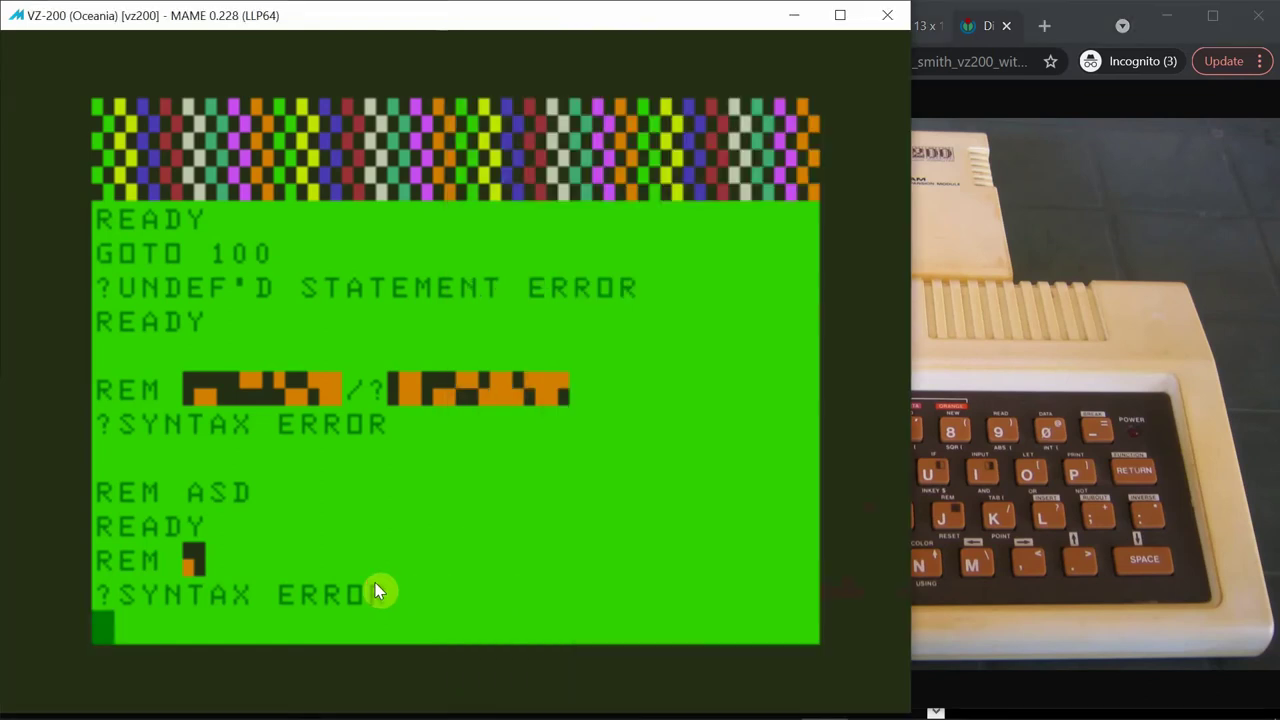
text(LIST)
key(Return)
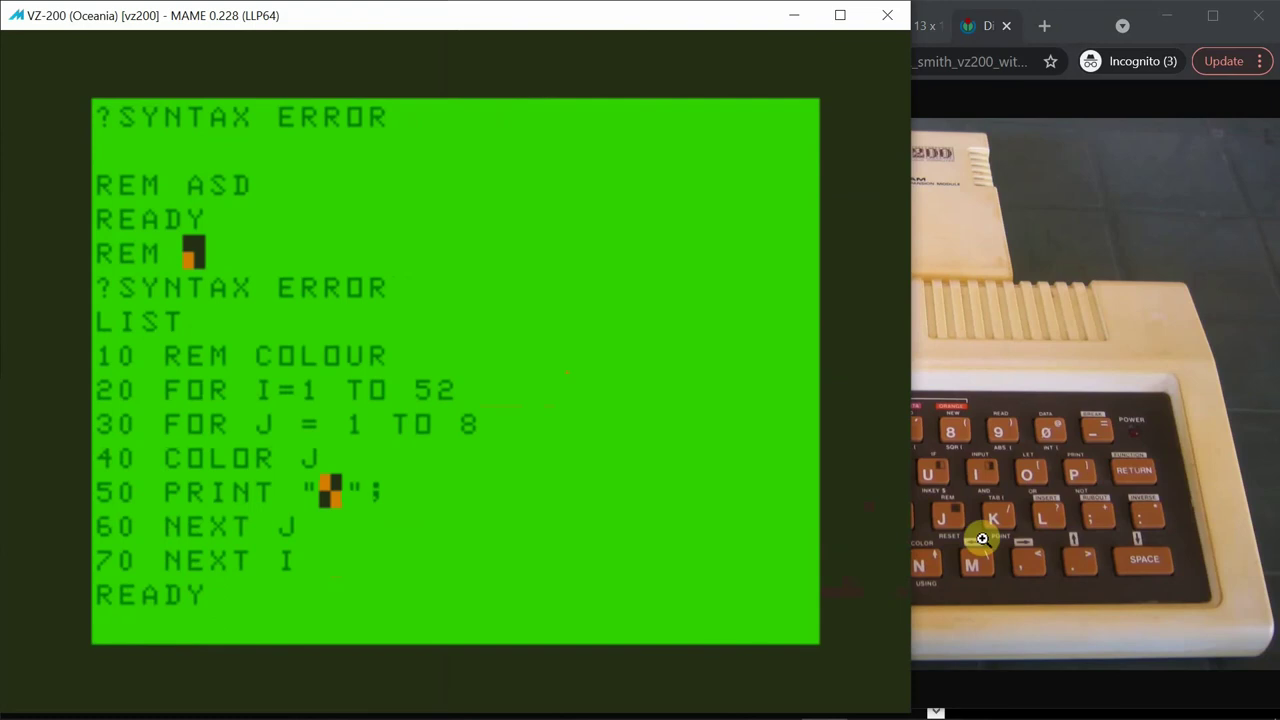
Look up the LLIST keyword on the VZ200 keyboard photo and enter LLIST at the BASIC prompt
click(1068, 28)
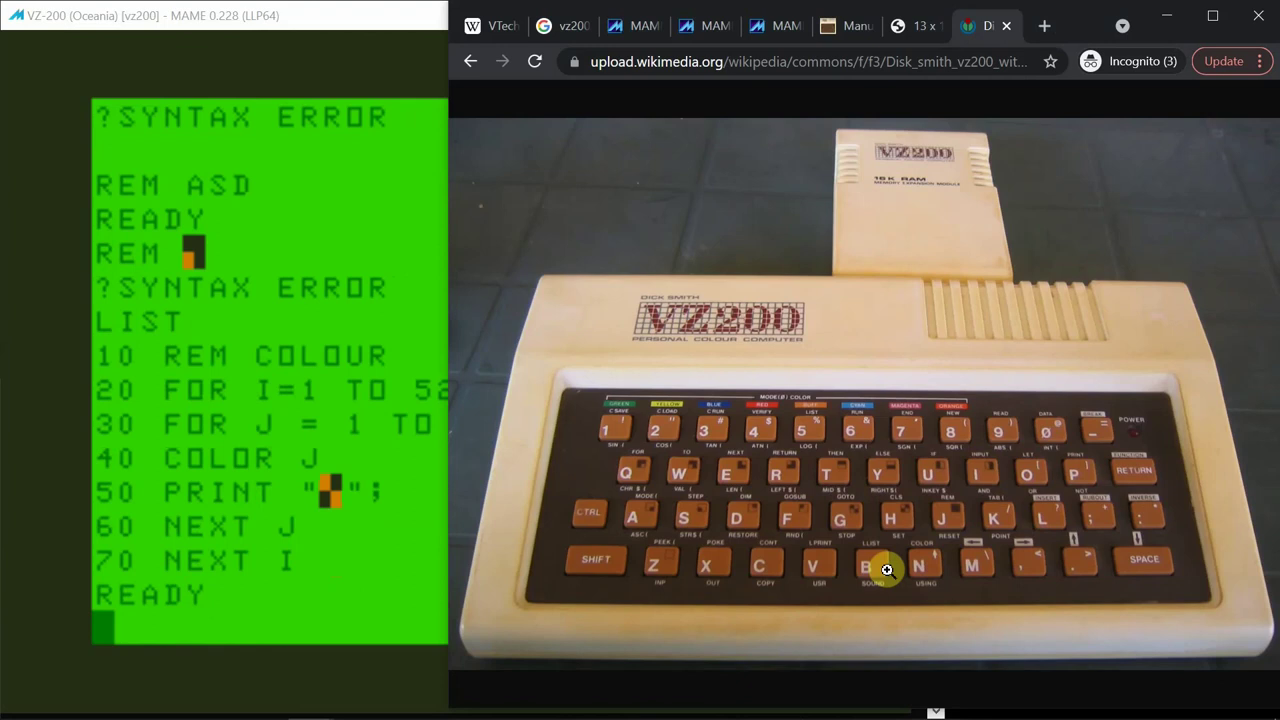
click(406, 577)
text(LLIST)
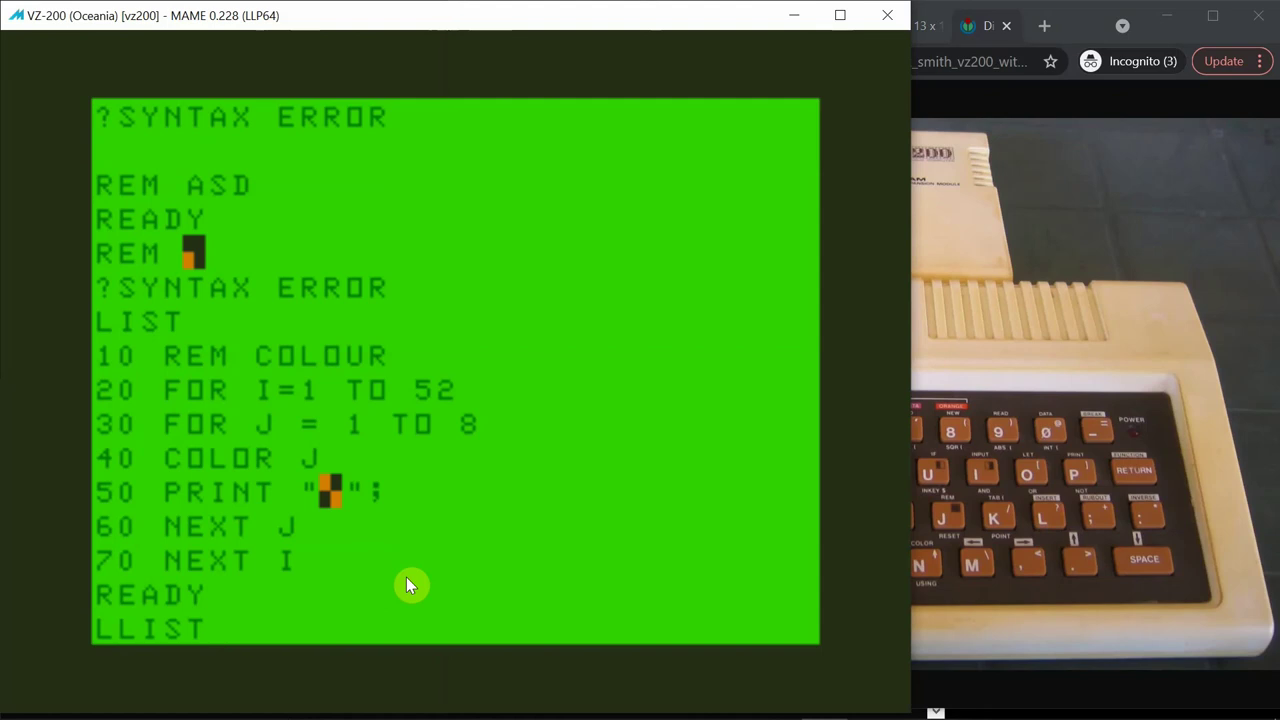
Edit the LLIST line into LIST by removing the extra L, and execute it
key(Left)
key(Left)
key(Left)
key(Left)
key(Delete)
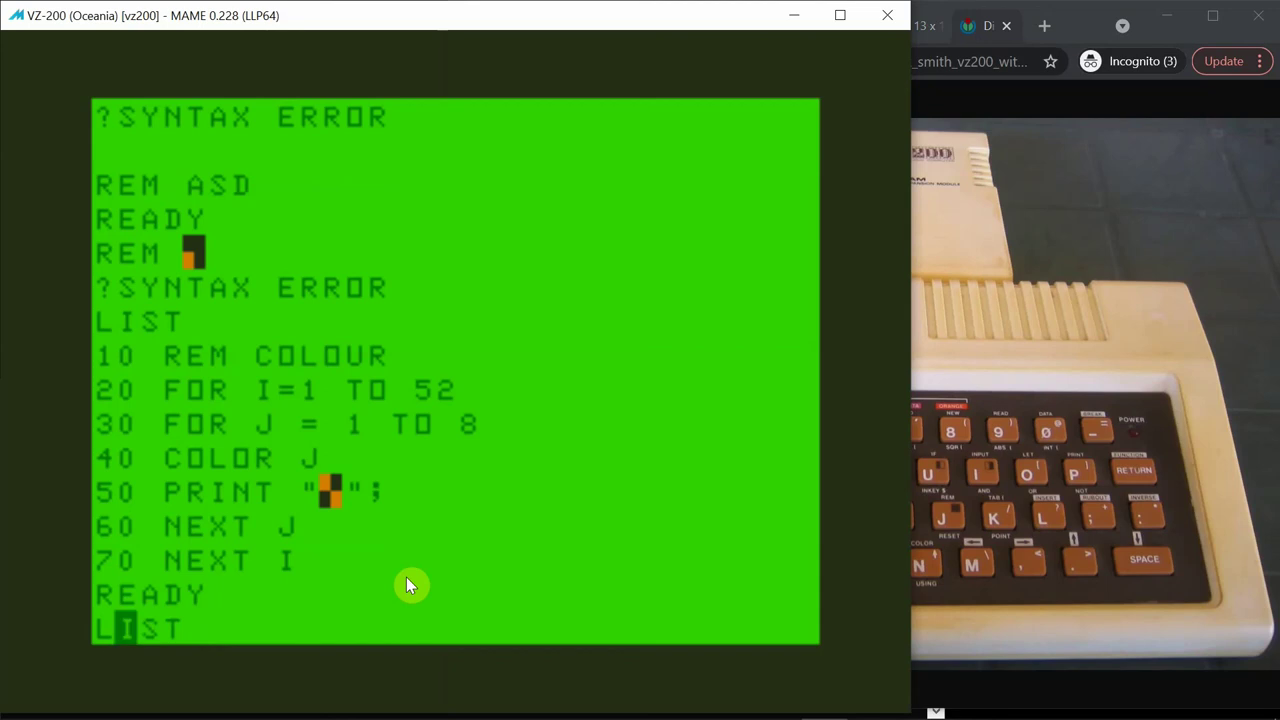
key(Return)
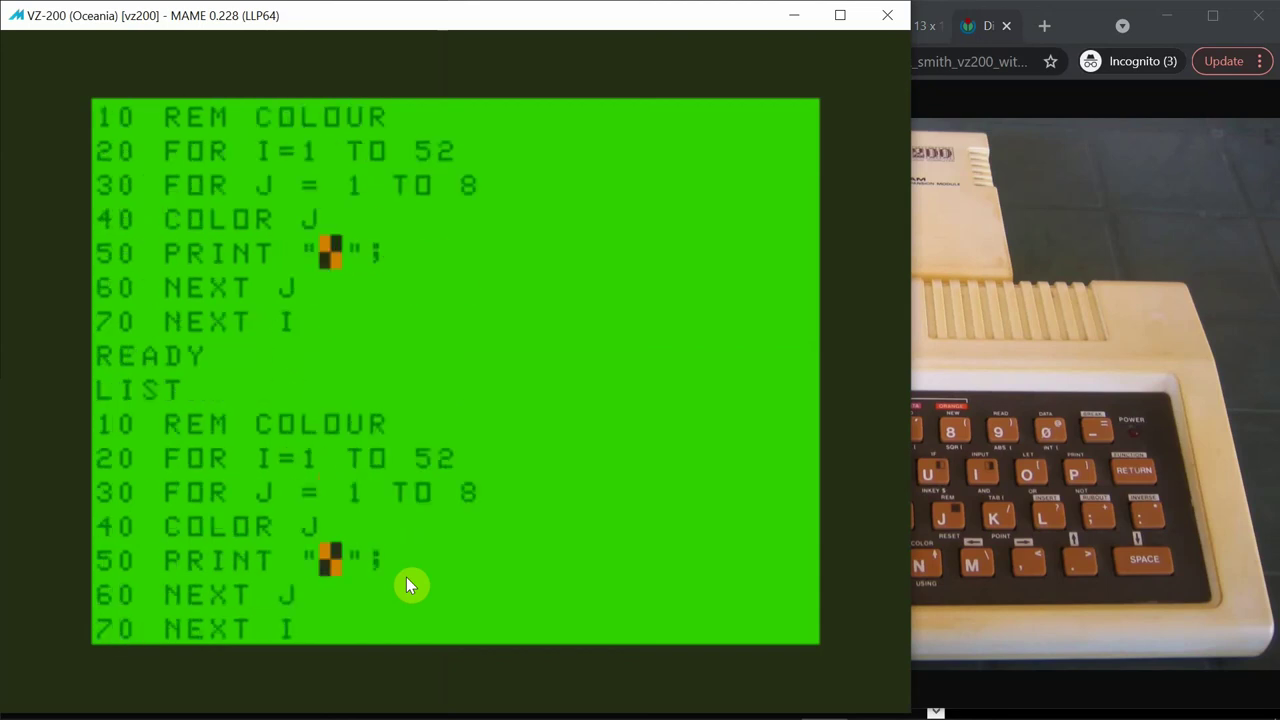